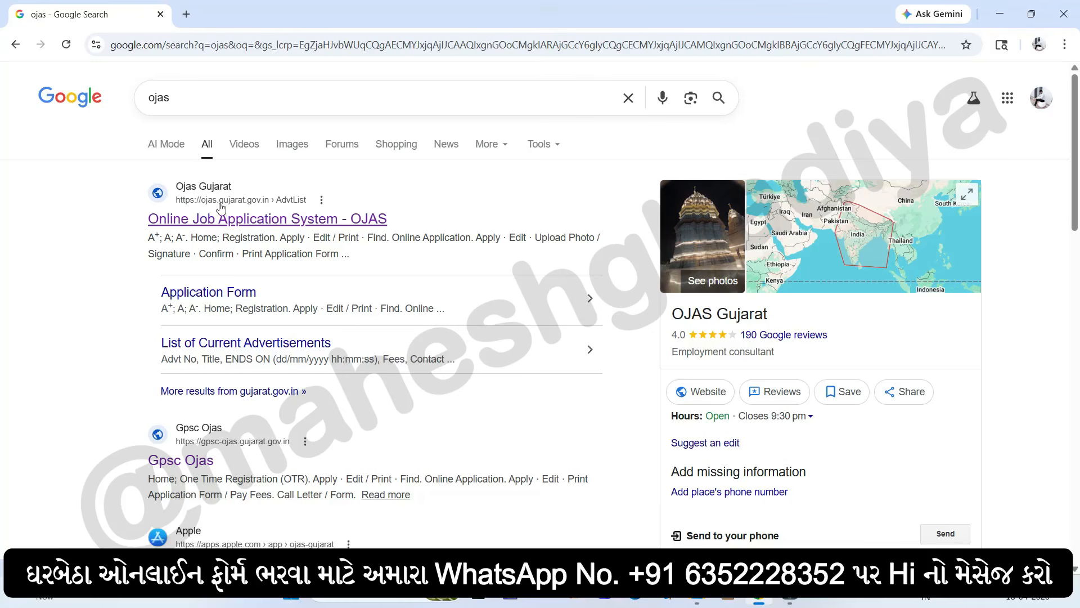
Open the Online Job Application System - OJAS search result and list the current advertisements of the GPSSB department.
{"action": "left_click", "coordinate": [233, 206]}
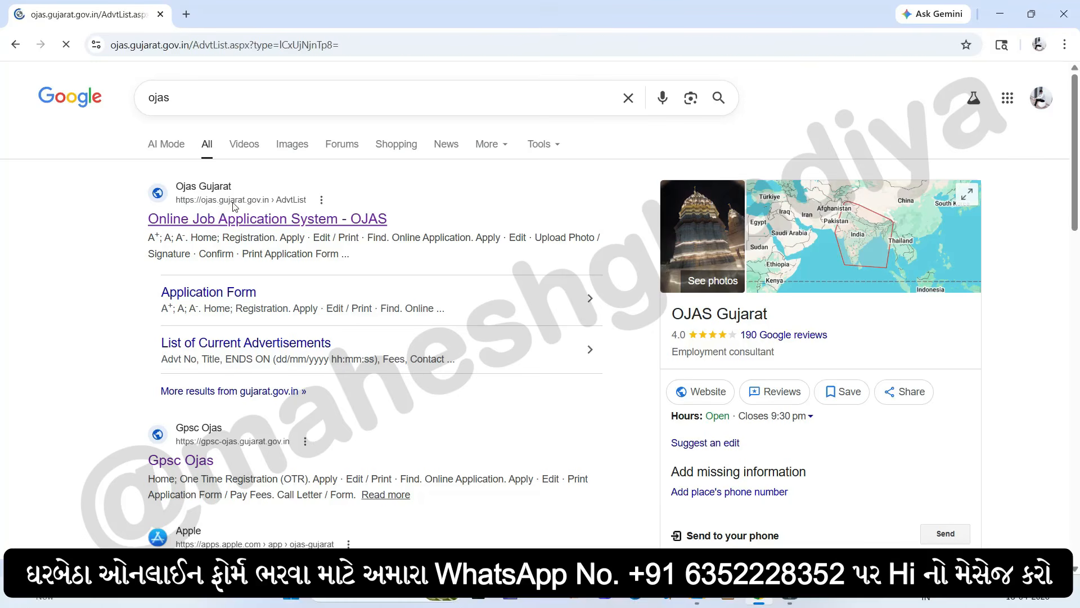
{"action": "left_click", "coordinate": [212, 207]}
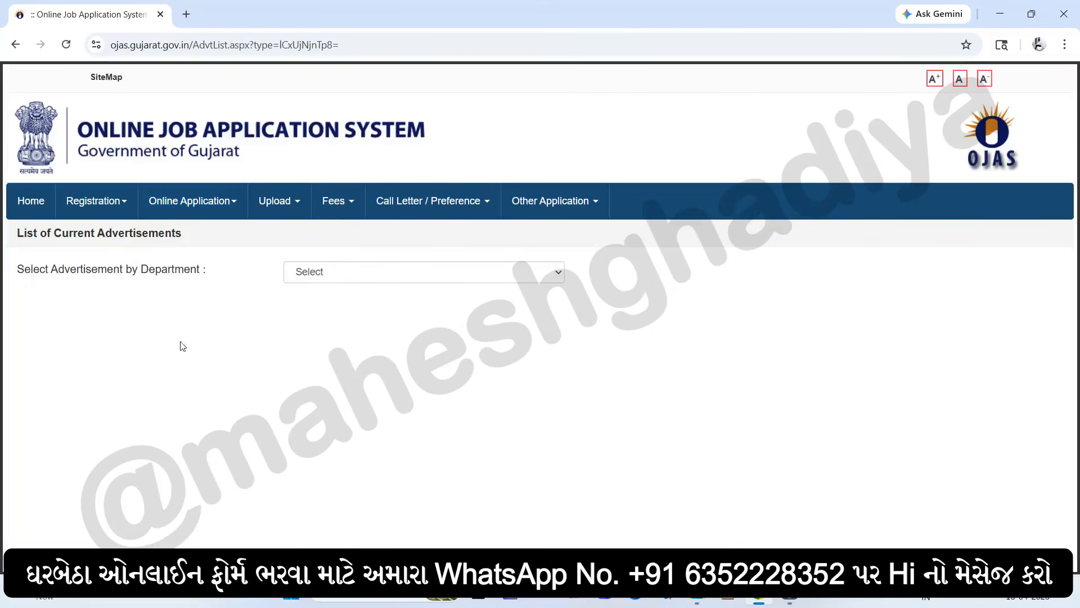
{"action": "left_click_drag", "start_coordinate": [110, 275], "coordinate": [170, 270]}
{"action": "left_click", "coordinate": [346, 278]}
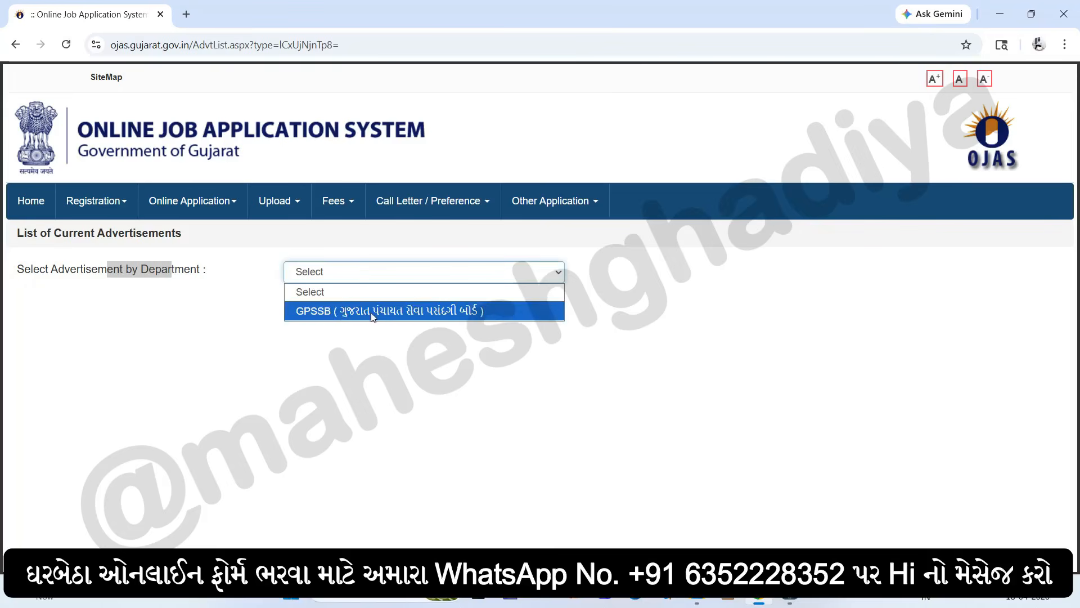
{"action": "left_click", "coordinate": [462, 314]}
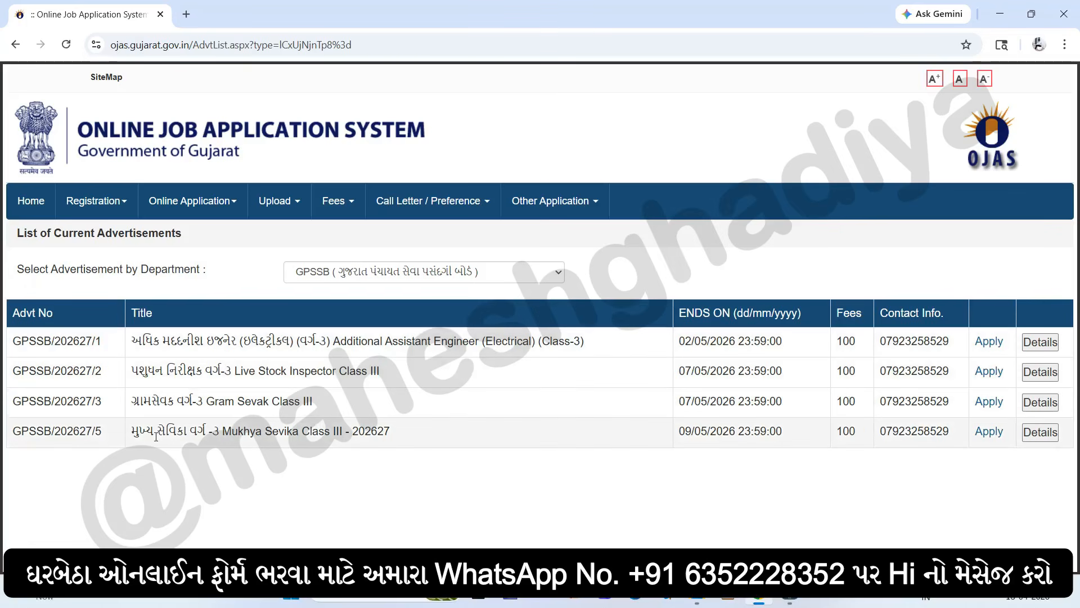
Check the title and end date of the Mukhya Sevika Class III - 202627 advertisement and open its details.
{"action": "left_click_drag", "start_coordinate": [122, 434], "coordinate": [247, 427]}
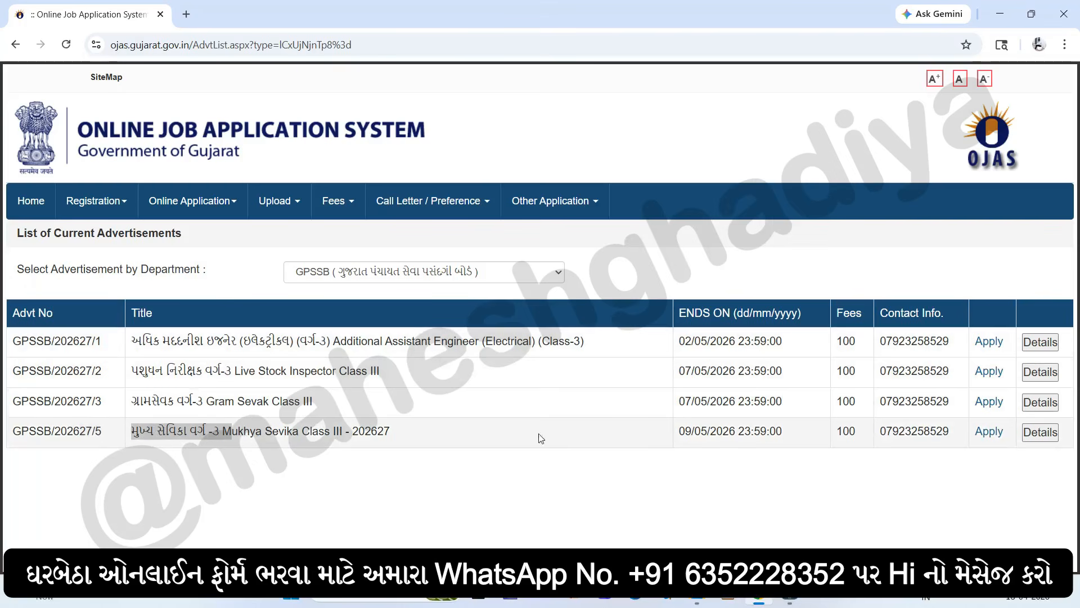
{"action": "left_click_drag", "start_coordinate": [672, 437], "coordinate": [757, 431]}
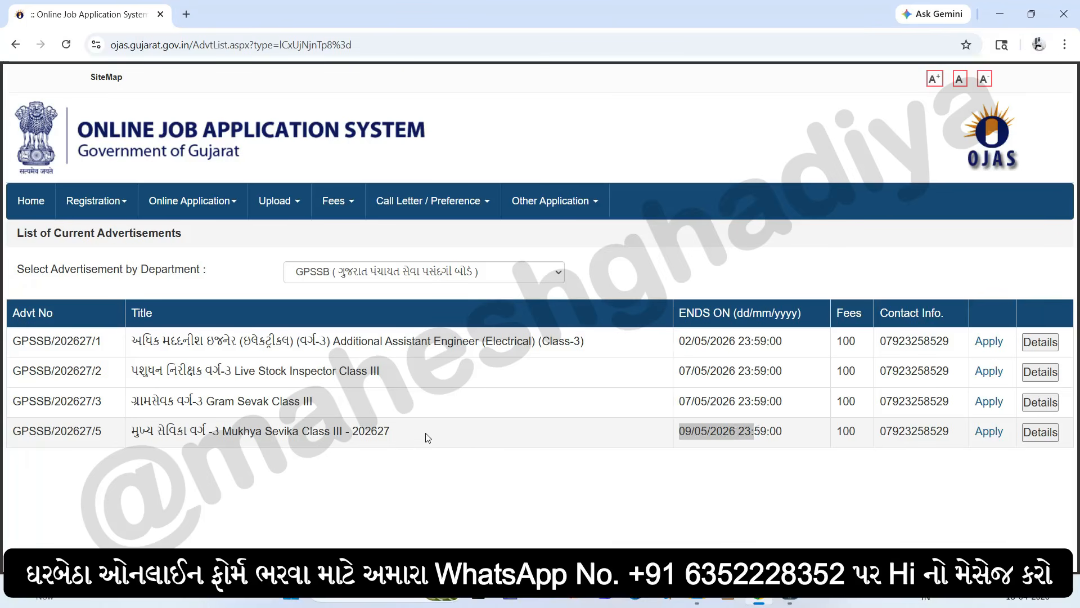
{"action": "left_click", "coordinate": [1038, 440]}
{"action": "left_click", "coordinate": [989, 434]}
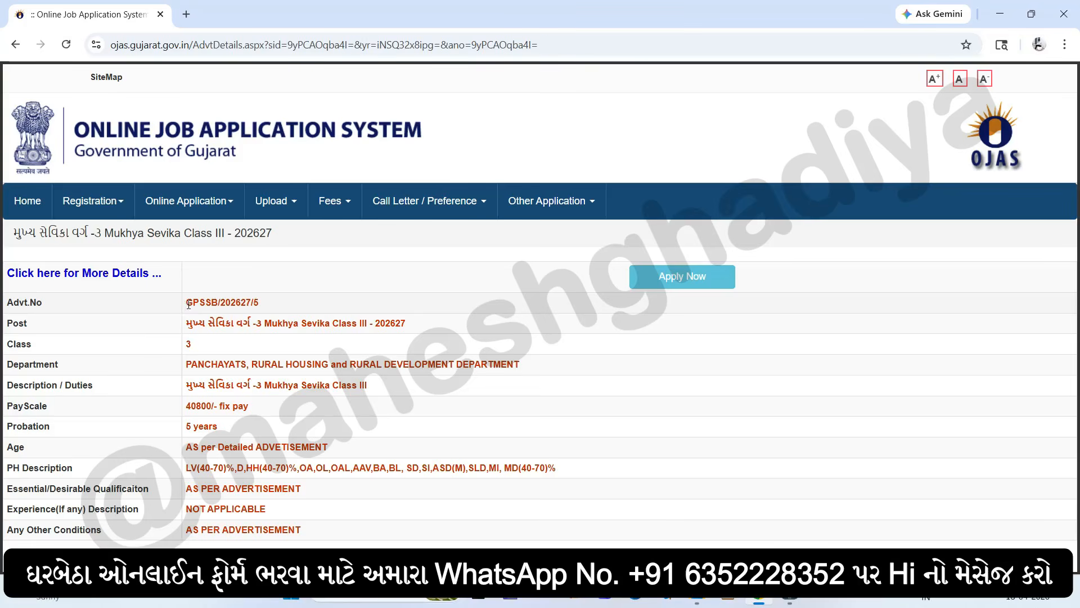
{"action": "left_click_drag", "start_coordinate": [189, 305], "coordinate": [318, 534]}
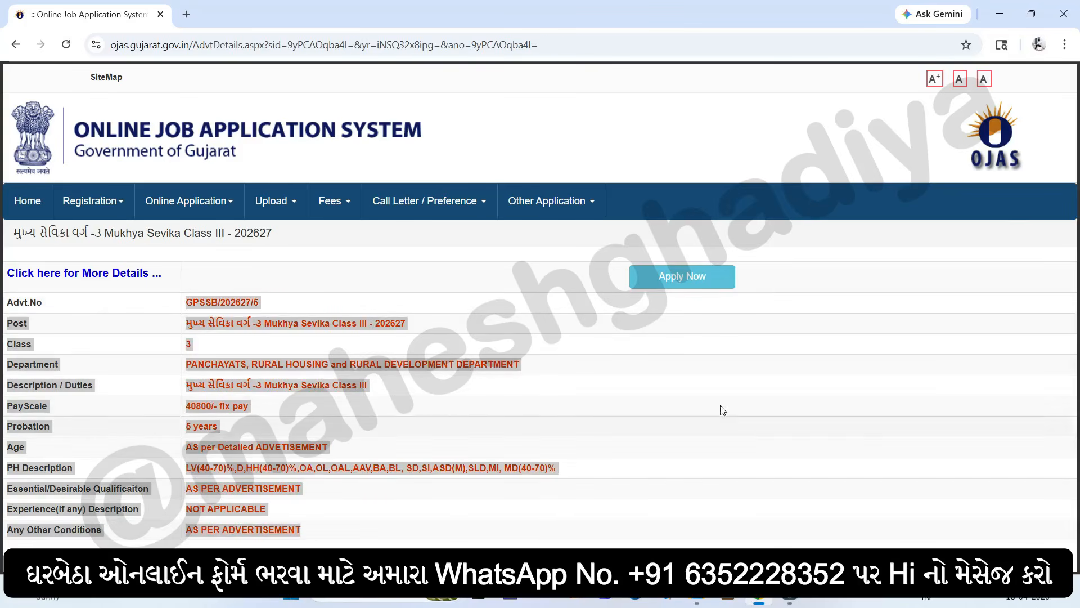
Start the Mukhya Sevika application and skip the registration number and birth date entry to reach the blank form.
{"action": "left_click", "coordinate": [678, 281]}
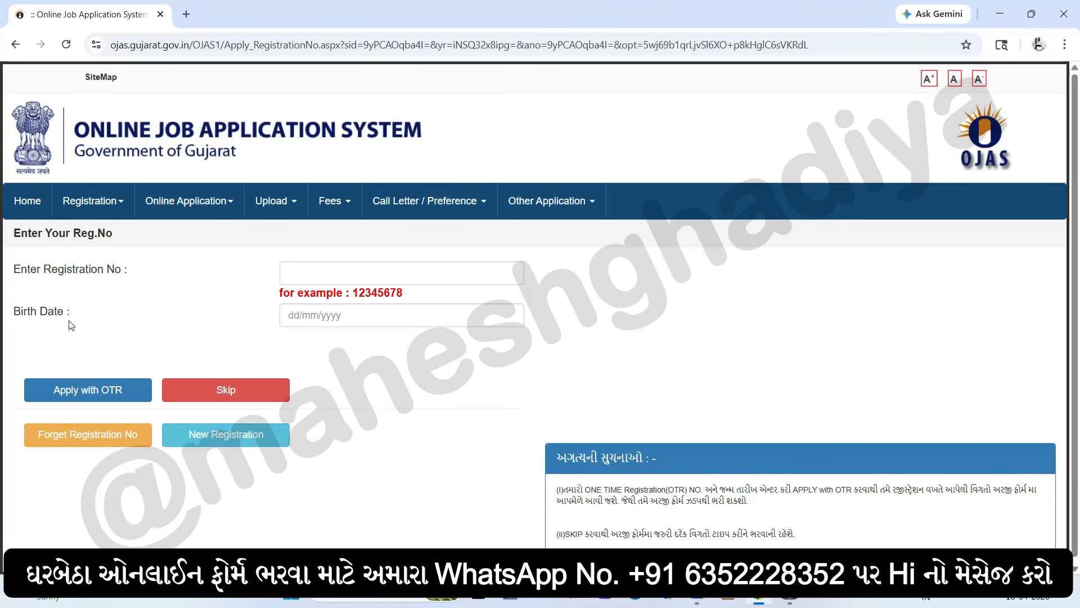
{"action": "left_click_drag", "start_coordinate": [15, 269], "coordinate": [124, 275]}
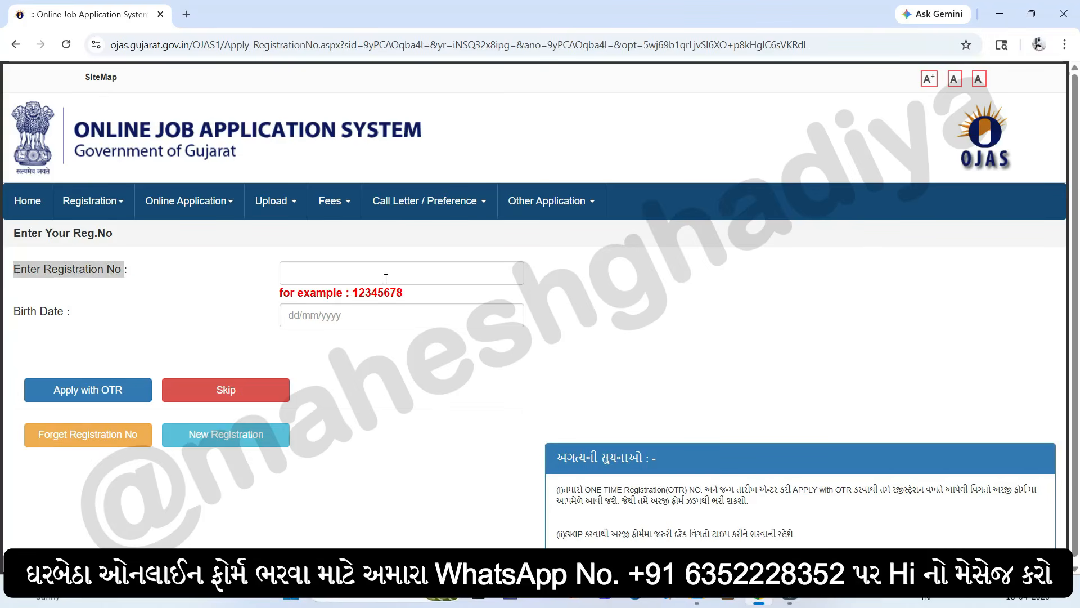
{"action": "left_click_drag", "start_coordinate": [16, 311], "coordinate": [230, 315]}
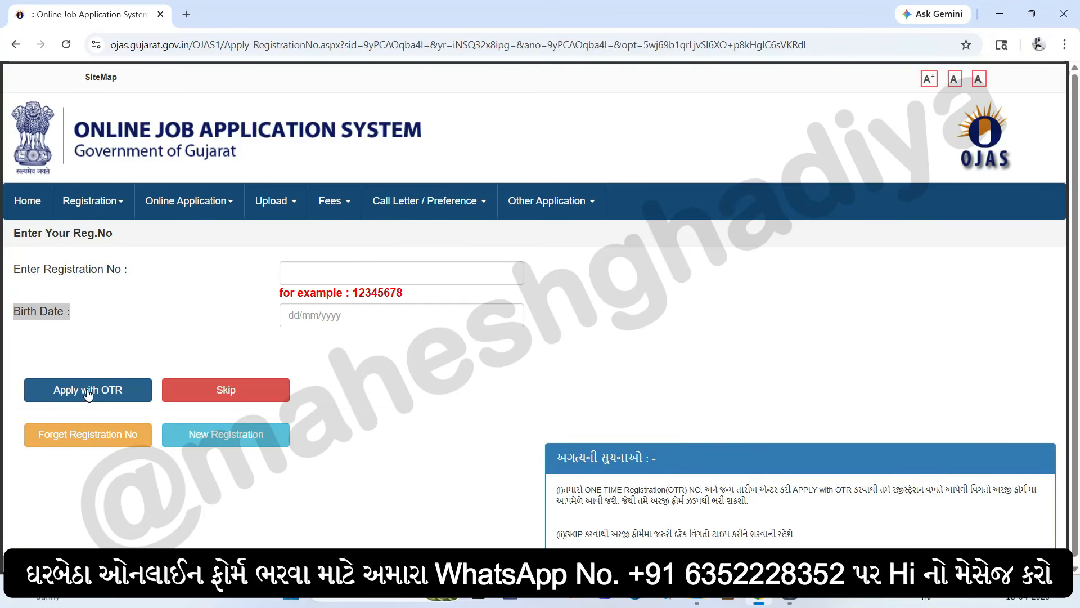
{"action": "left_click", "coordinate": [226, 393]}
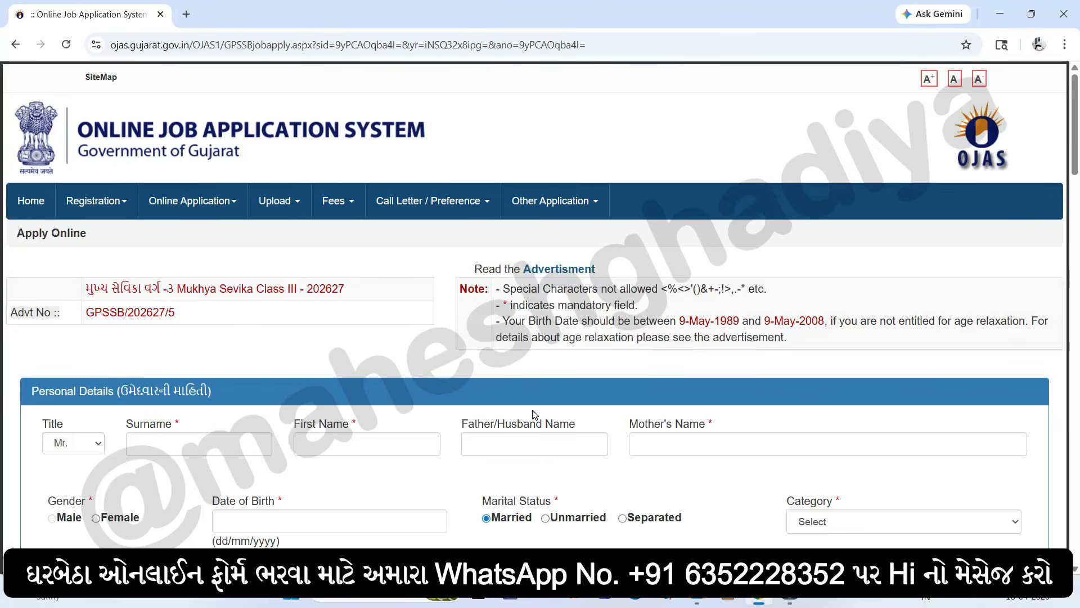
Examine the title, name, gender, date of birth and marital status fields in the Personal Details section.
{"action": "scroll", "coordinate": [534, 415], "scroll_direction": "down", "scroll_amount": 13}
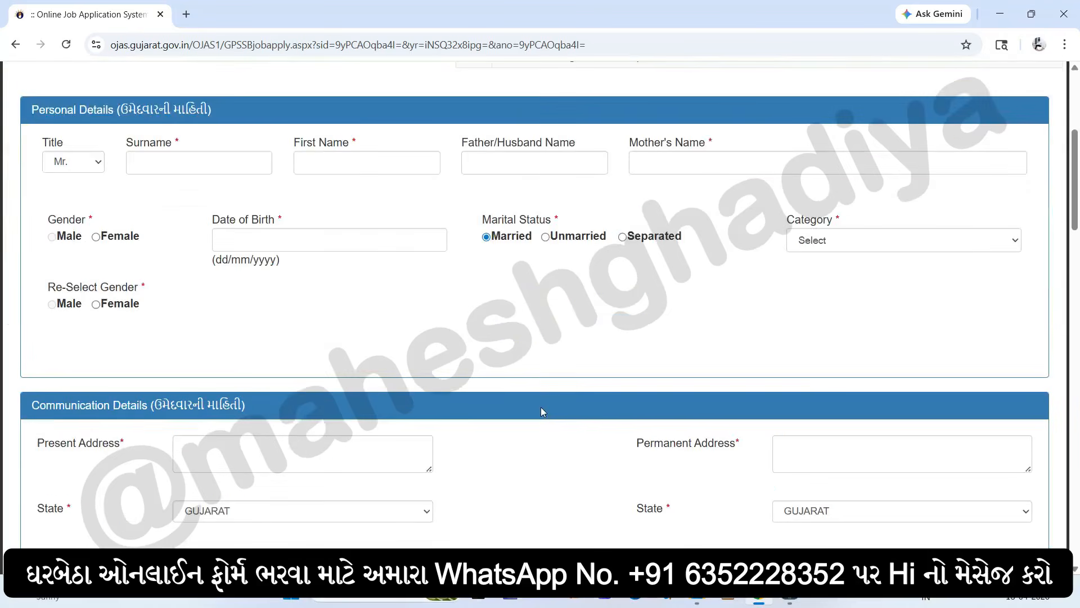
{"action": "scroll", "coordinate": [540, 411], "scroll_direction": "up", "scroll_amount": 13}
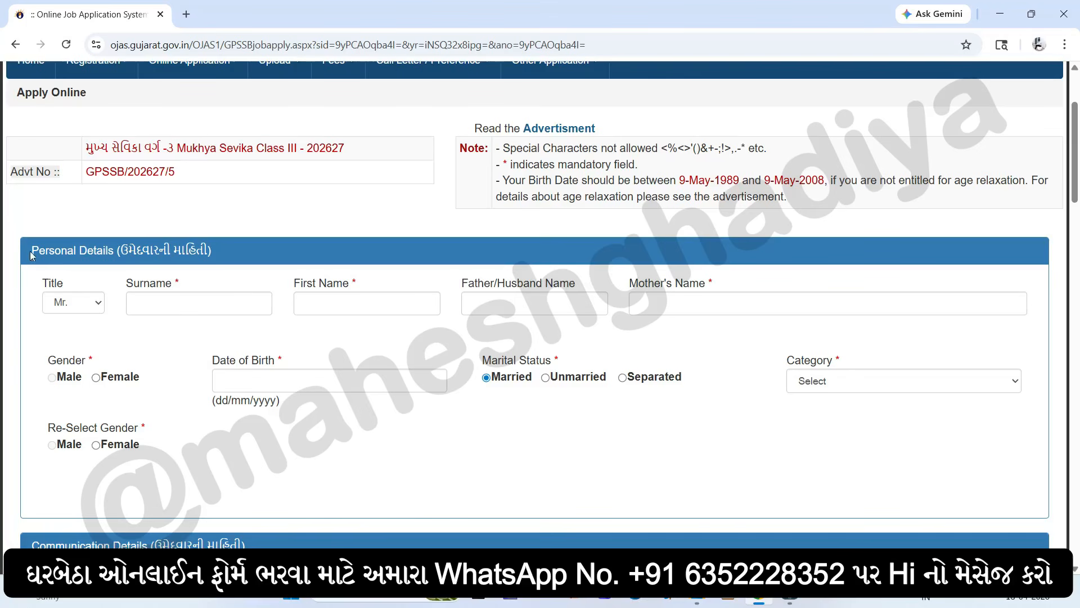
{"action": "left_click", "coordinate": [85, 311]}
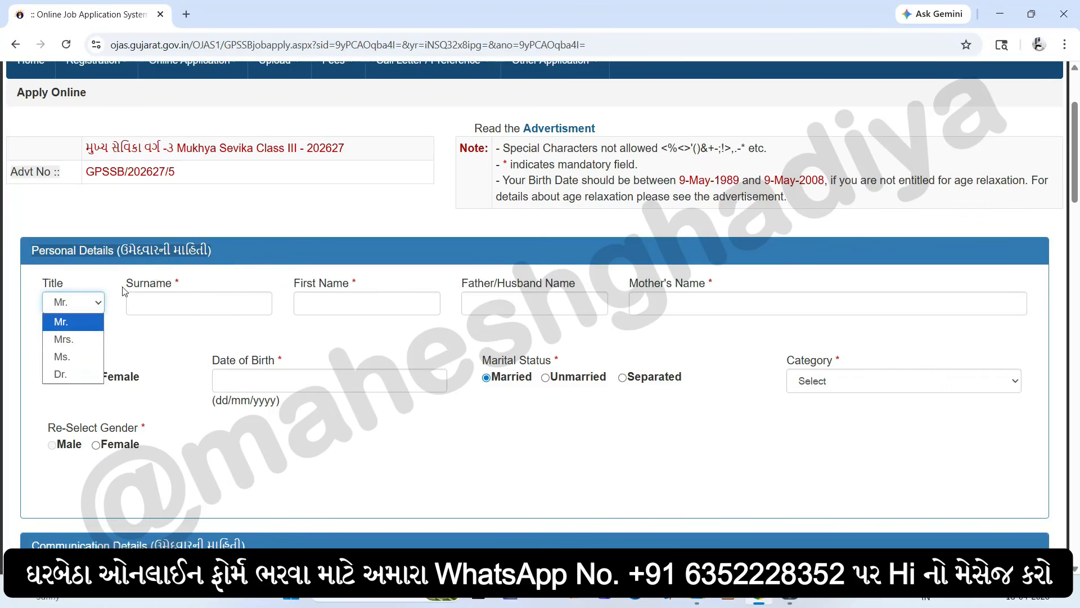
{"action": "left_click_drag", "start_coordinate": [127, 287], "coordinate": [186, 285]}
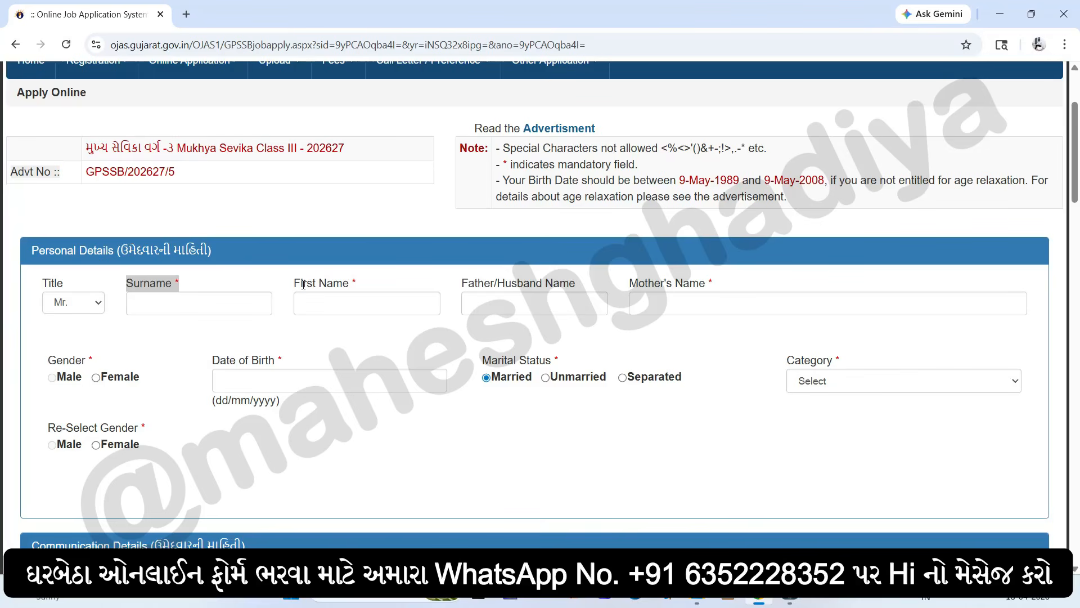
{"action": "left_click_drag", "start_coordinate": [303, 284], "coordinate": [365, 288]}
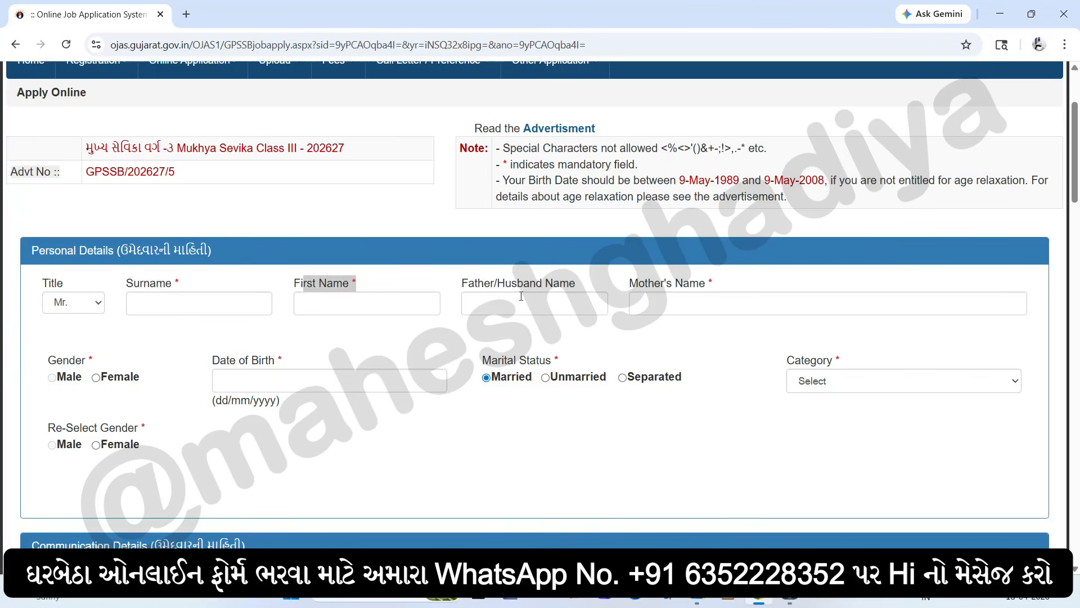
{"action": "left_click_drag", "start_coordinate": [467, 285], "coordinate": [711, 281]}
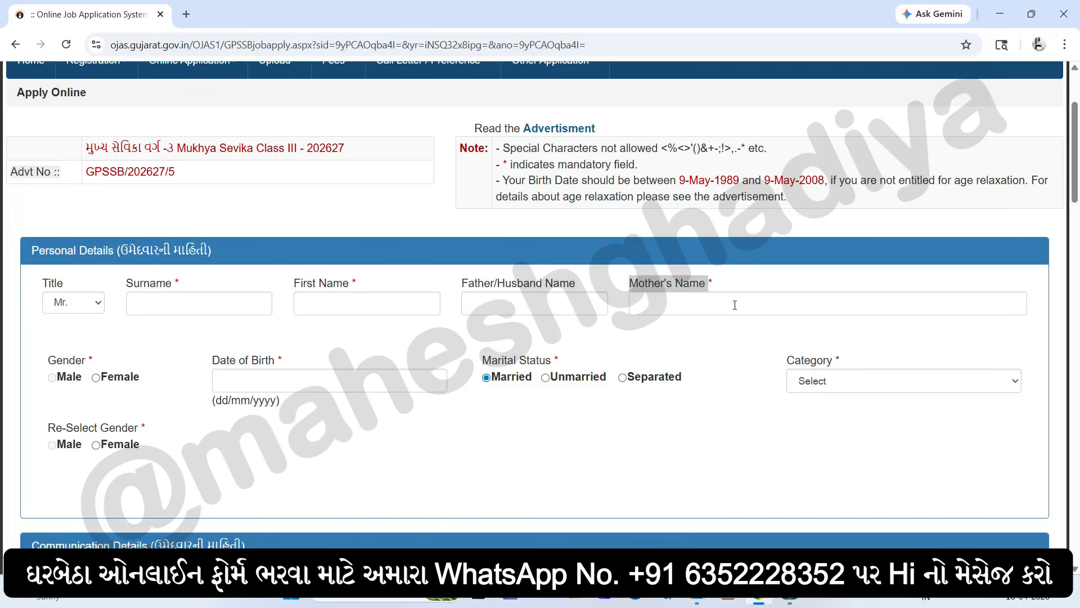
{"action": "left_click_drag", "start_coordinate": [48, 360], "coordinate": [73, 378]}
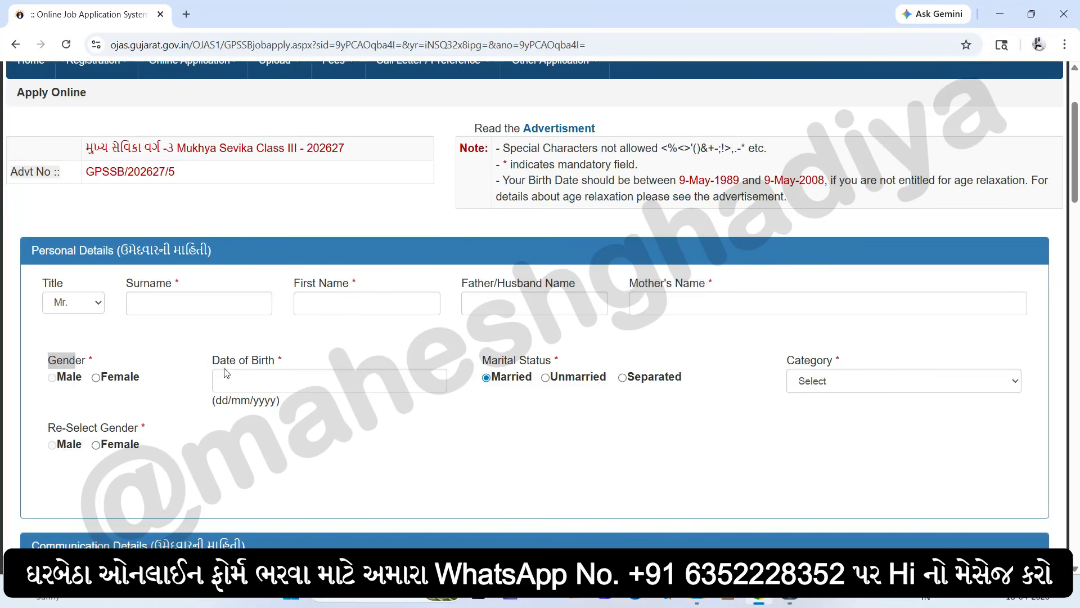
{"action": "left_click_drag", "start_coordinate": [73, 429], "coordinate": [154, 433]}
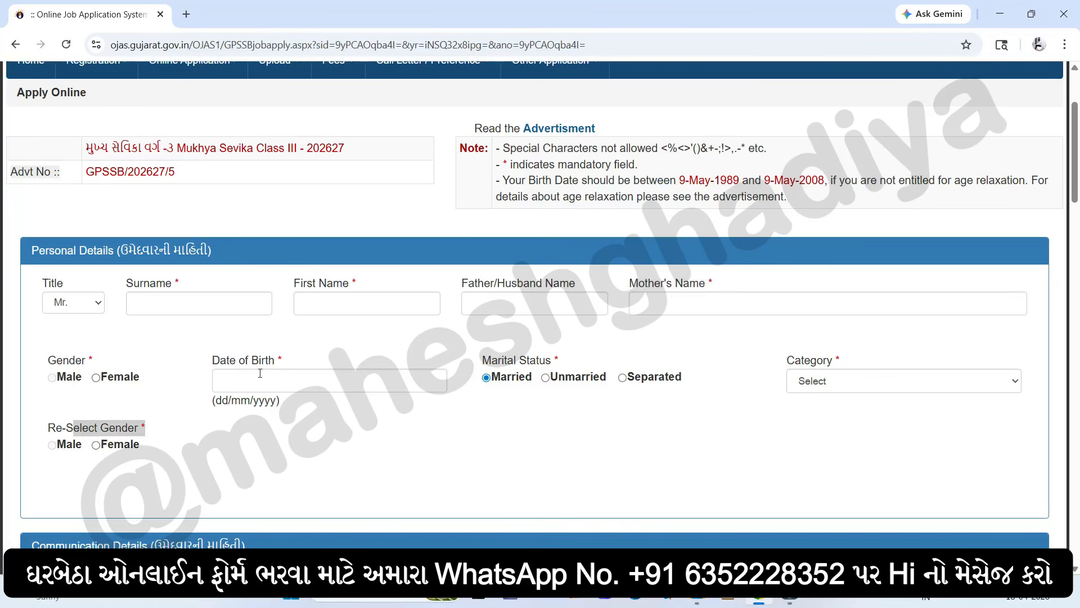
{"action": "left_click_drag", "start_coordinate": [214, 360], "coordinate": [268, 362]}
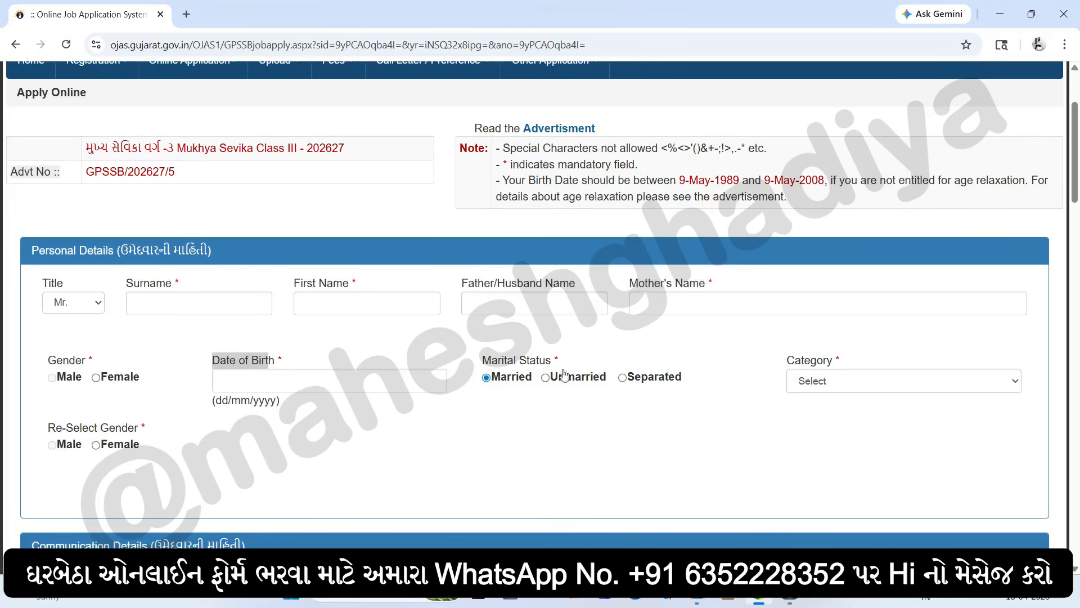
{"action": "left_click_drag", "start_coordinate": [483, 361], "coordinate": [546, 378]}
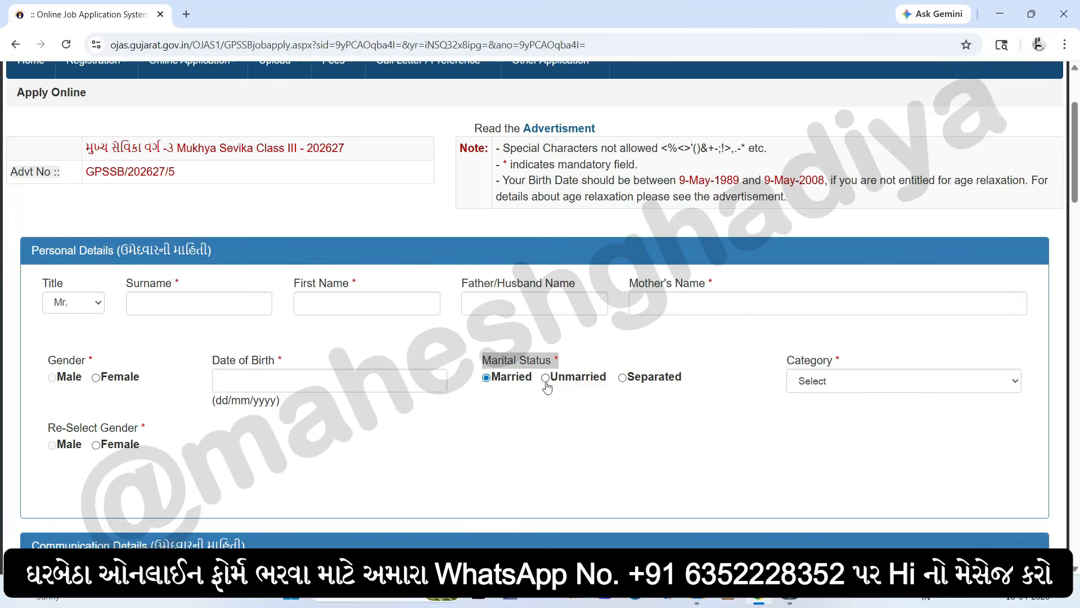
Set the applicant's category to SEBC in the Personal Details section.
{"action": "left_click", "coordinate": [834, 388]}
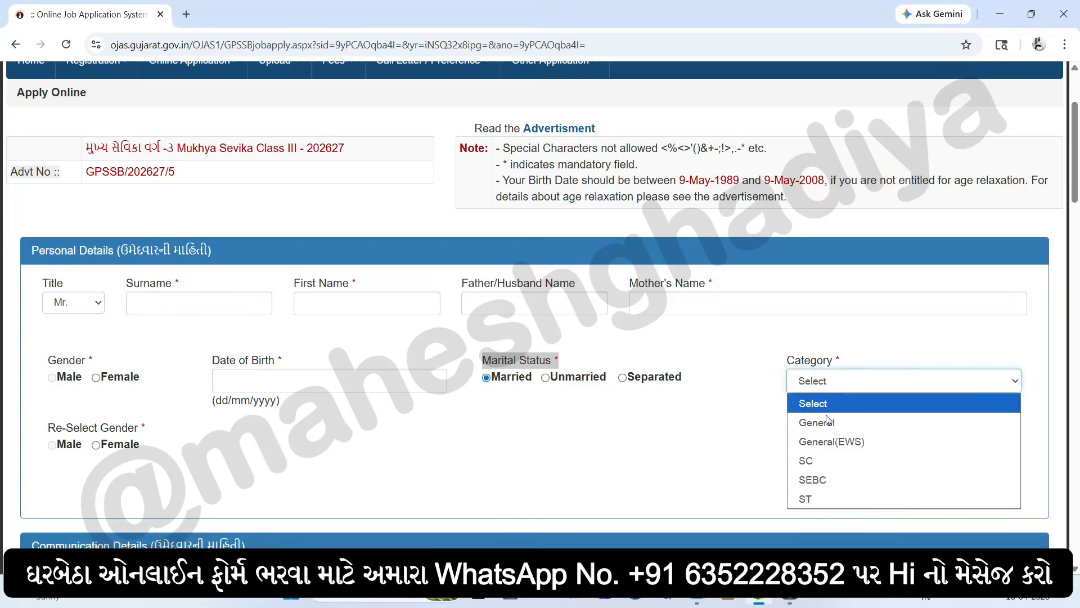
{"action": "left_click", "coordinate": [828, 481]}
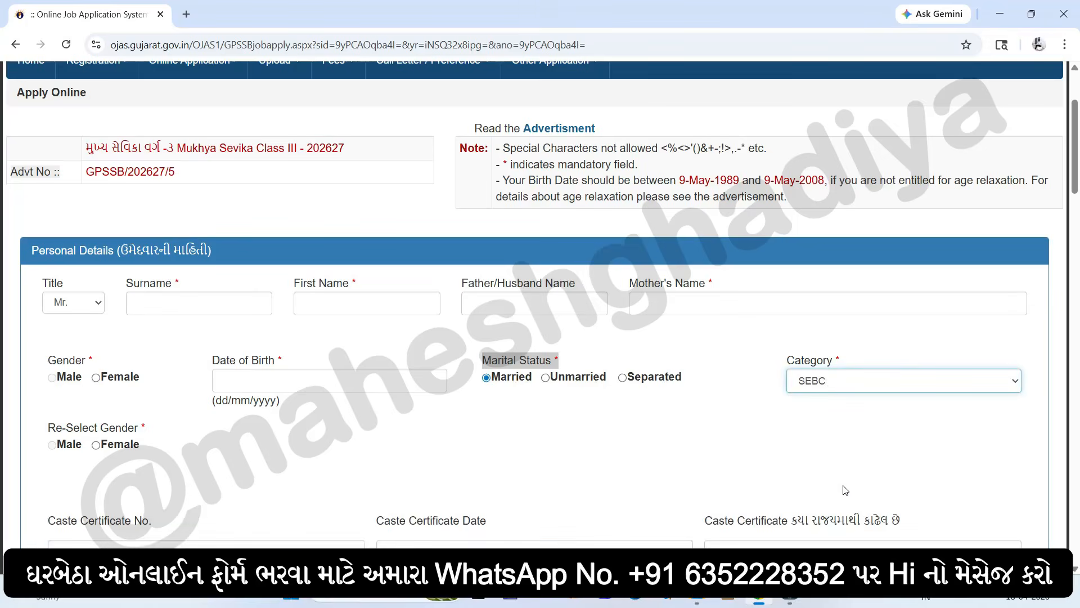
{"action": "scroll", "coordinate": [810, 405], "scroll_direction": "down", "scroll_amount": 4}
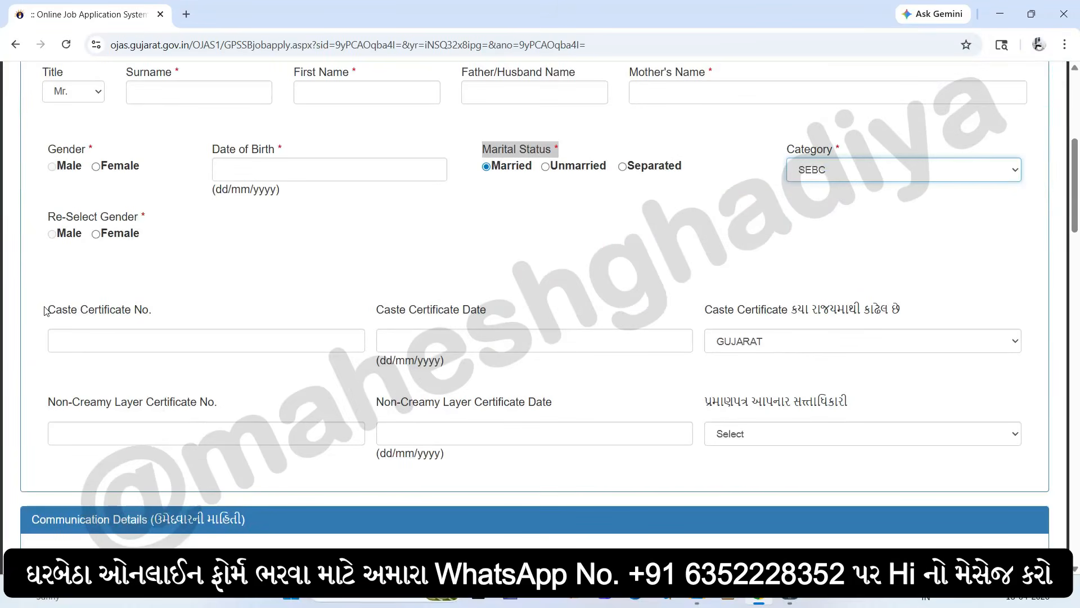
Examine the caste certificate number and date fields and the list of states that can have issued the certificate.
{"action": "left_click_drag", "start_coordinate": [45, 311], "coordinate": [134, 312]}
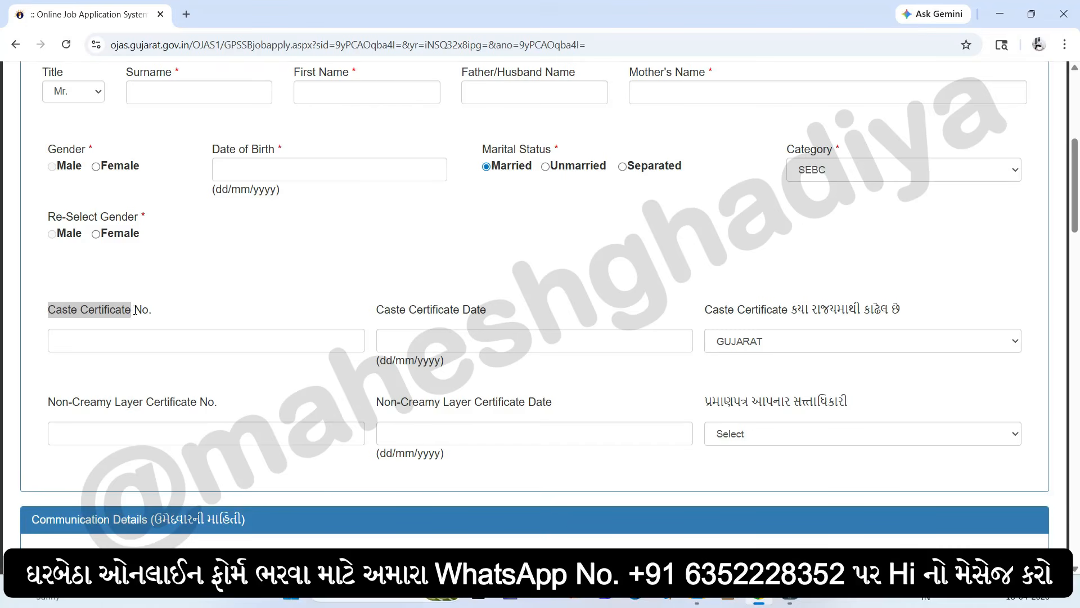
{"action": "left_click_drag", "start_coordinate": [46, 310], "coordinate": [79, 336]}
{"action": "left_click_drag", "start_coordinate": [384, 313], "coordinate": [484, 337]}
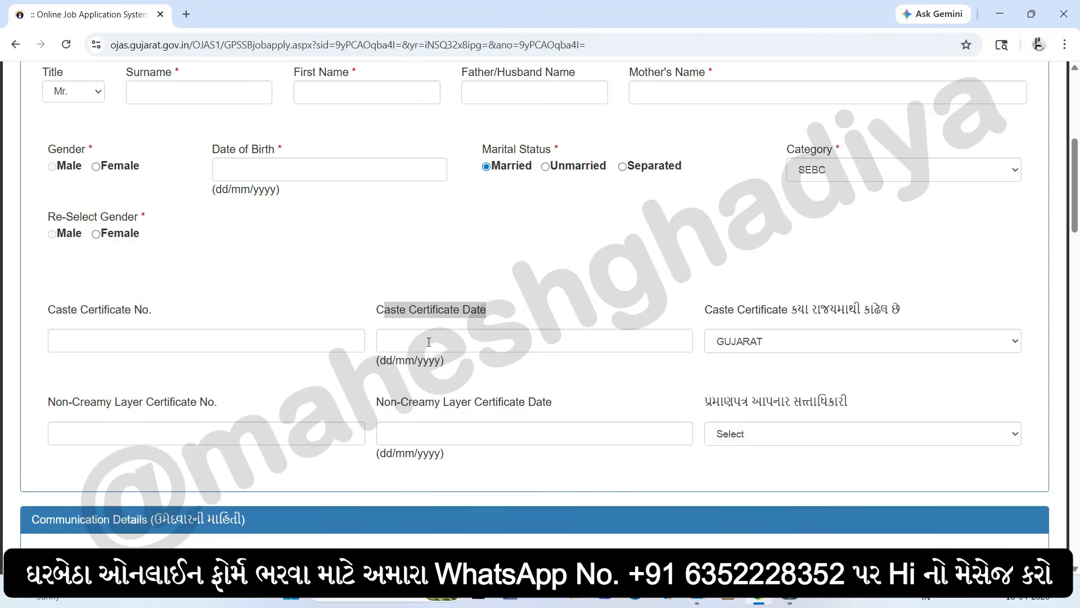
{"action": "left_click", "coordinate": [826, 350]}
{"action": "scroll", "coordinate": [858, 231], "scroll_direction": "down", "scroll_amount": 5}
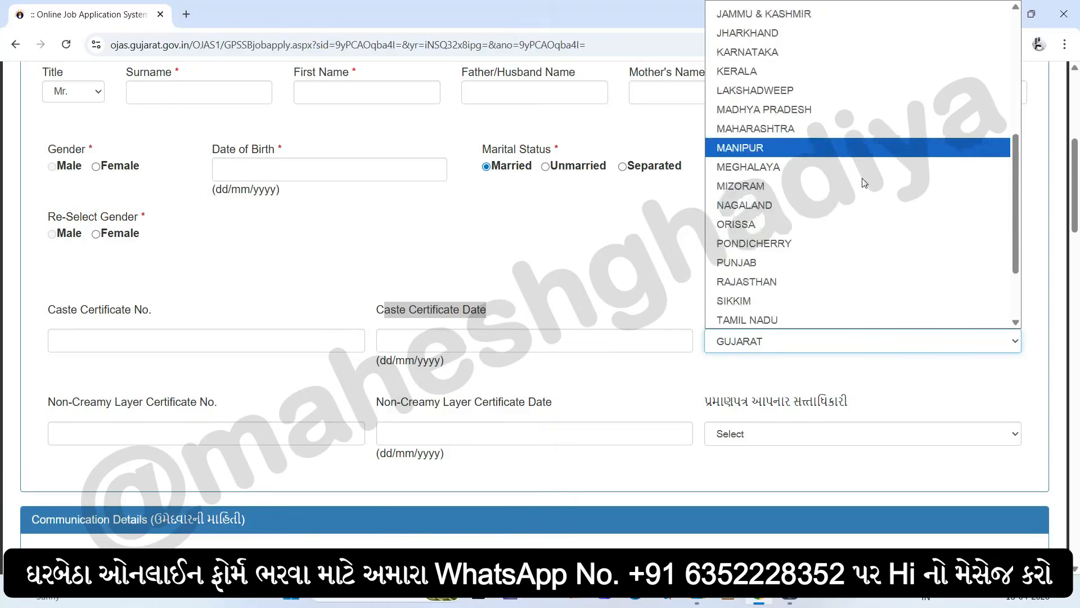
{"action": "scroll", "coordinate": [858, 205], "scroll_direction": "up", "scroll_amount": 3}
{"action": "scroll", "coordinate": [857, 205], "scroll_direction": "down", "scroll_amount": 2}
{"action": "scroll", "coordinate": [857, 204], "scroll_direction": "up", "scroll_amount": 5}
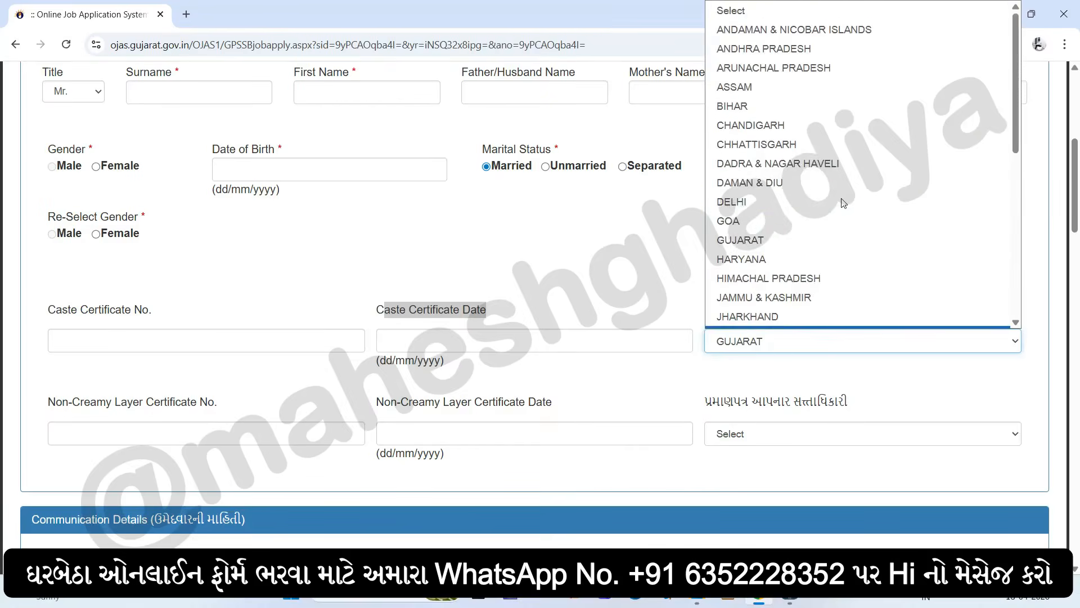
{"action": "left_click", "coordinate": [630, 241]}
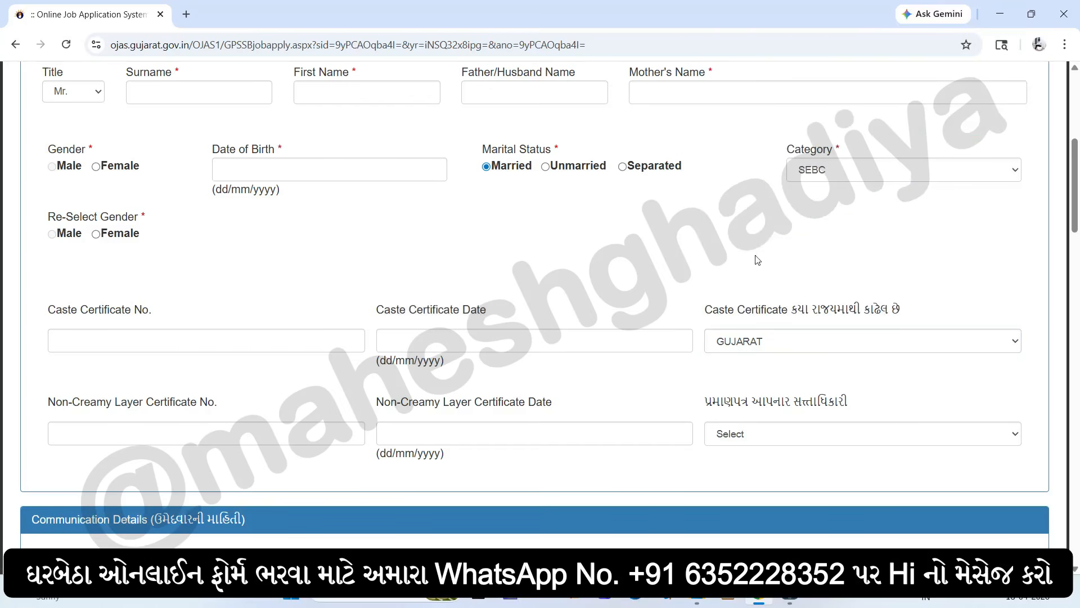
Examine the category options and the non-creamy layer certificate number, date and issuing authority fields in the Personal Details section.
{"action": "left_click", "coordinate": [850, 171]}
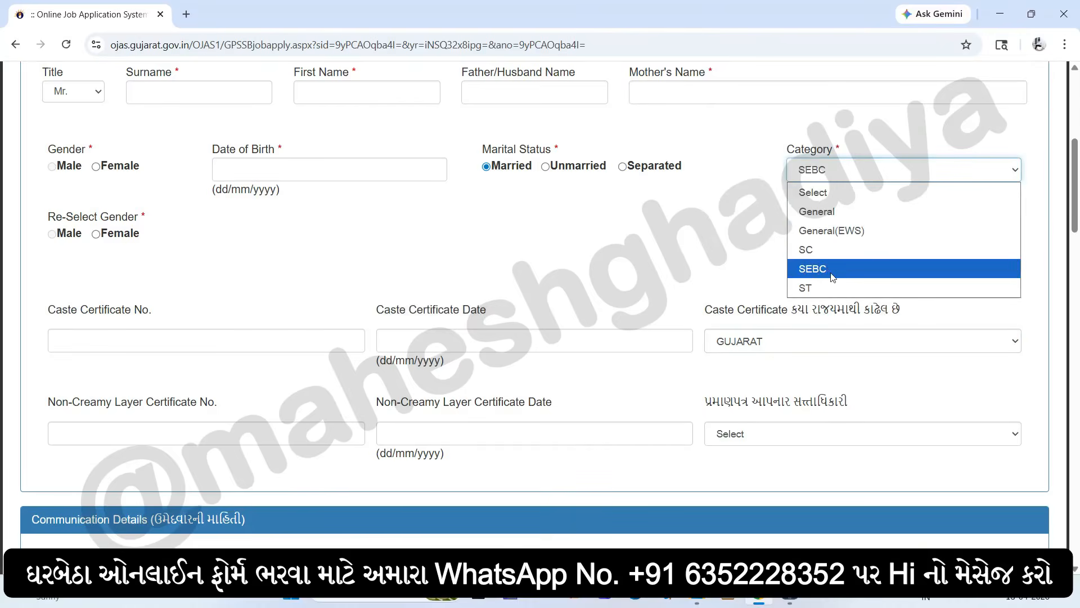
{"action": "left_click", "coordinate": [697, 276]}
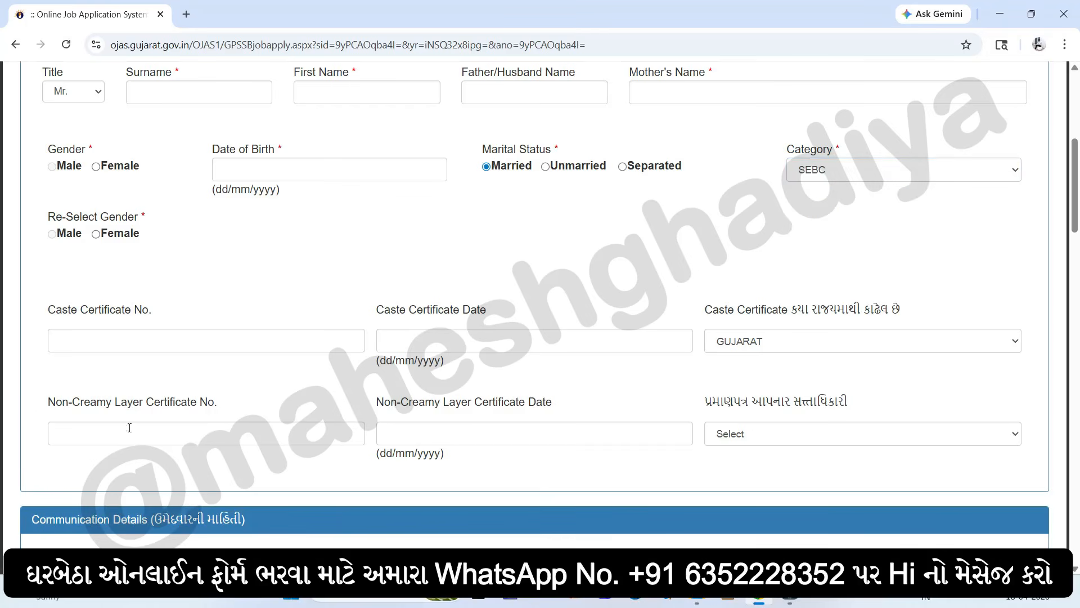
{"action": "left_click_drag", "start_coordinate": [47, 402], "coordinate": [232, 405]}
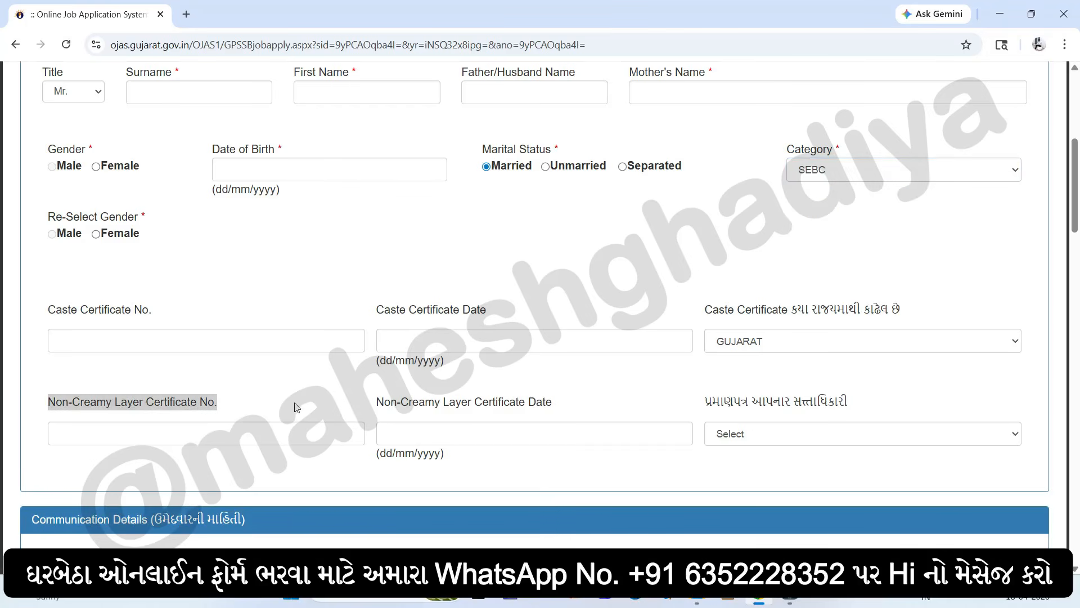
{"action": "left_click_drag", "start_coordinate": [97, 403], "coordinate": [230, 406]}
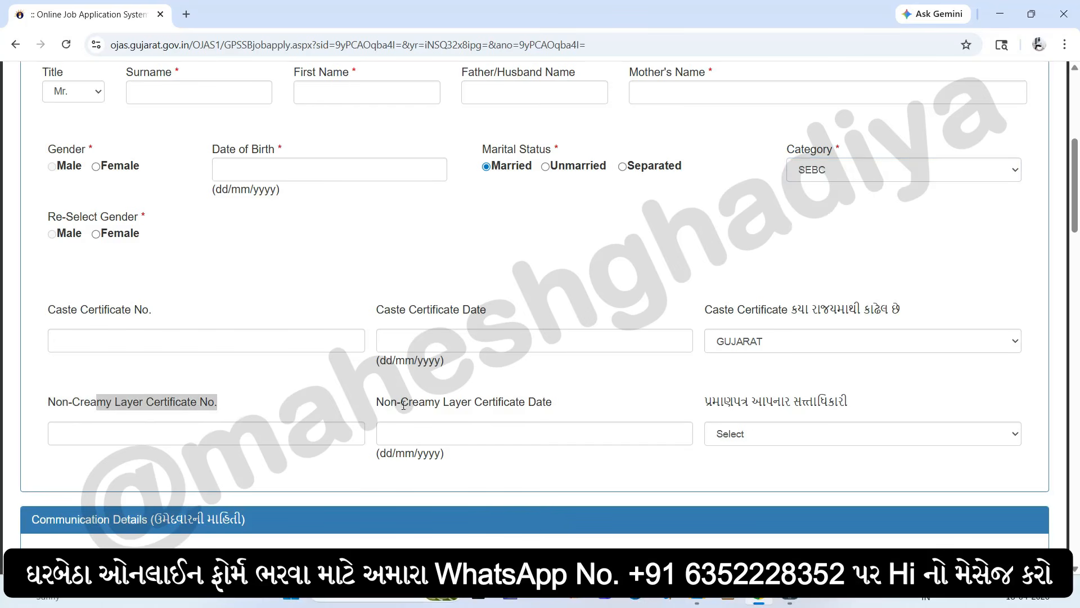
{"action": "left_click_drag", "start_coordinate": [376, 402], "coordinate": [505, 424]}
{"action": "left_click_drag", "start_coordinate": [727, 401], "coordinate": [841, 401]}
{"action": "left_click", "coordinate": [795, 432]}
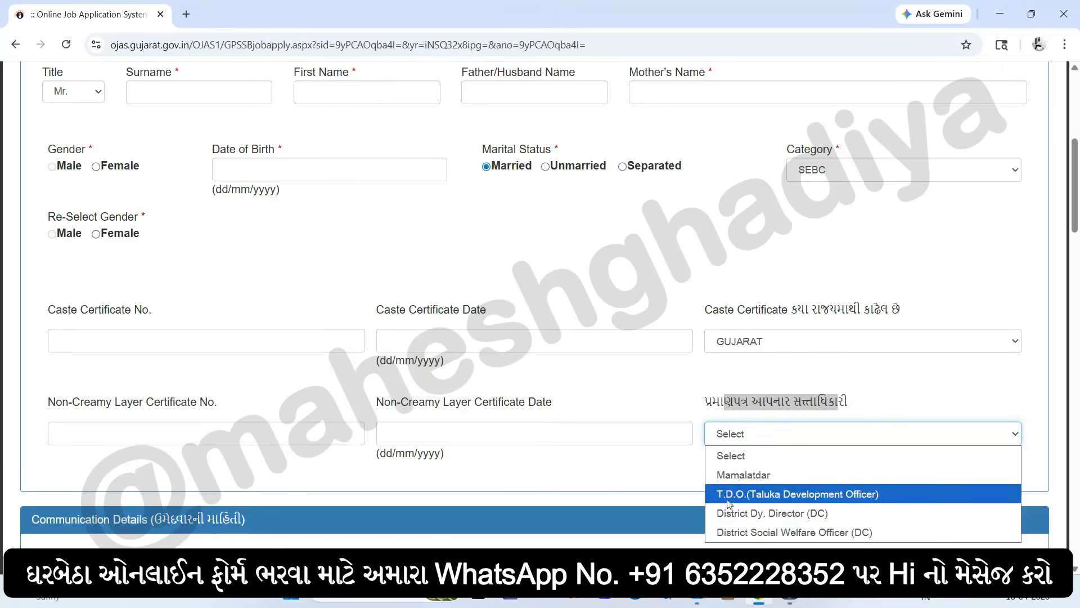
{"action": "left_click", "coordinate": [670, 490]}
Examine the present address box and its list of states in the Communication Details section.
{"action": "scroll", "coordinate": [628, 440], "scroll_direction": "down", "scroll_amount": 4}
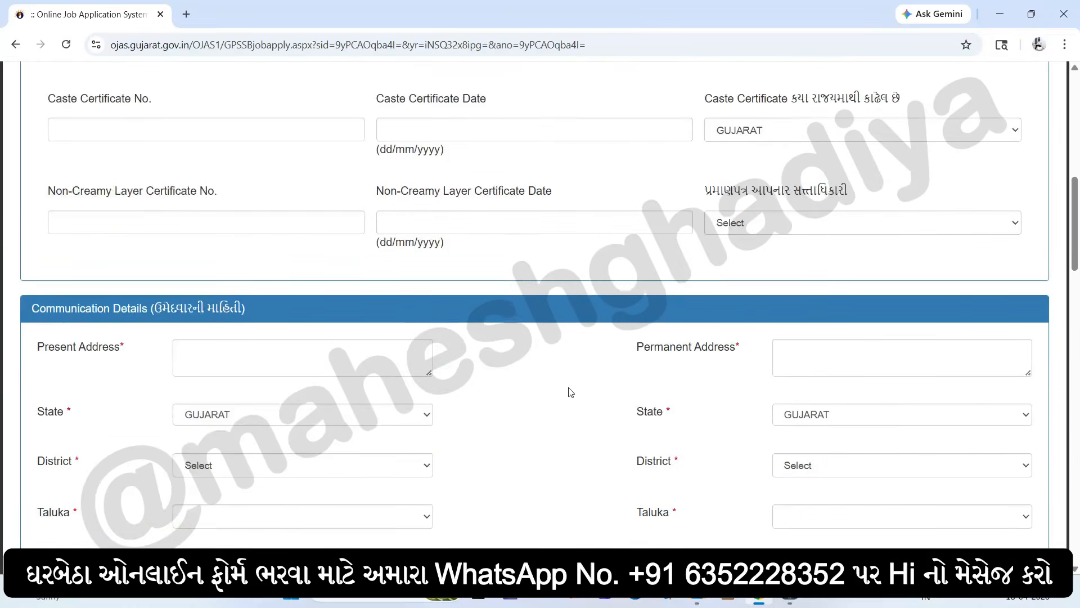
{"action": "scroll", "coordinate": [466, 330], "scroll_direction": "down", "scroll_amount": 1}
{"action": "scroll", "coordinate": [466, 330], "scroll_direction": "down", "scroll_amount": 3}
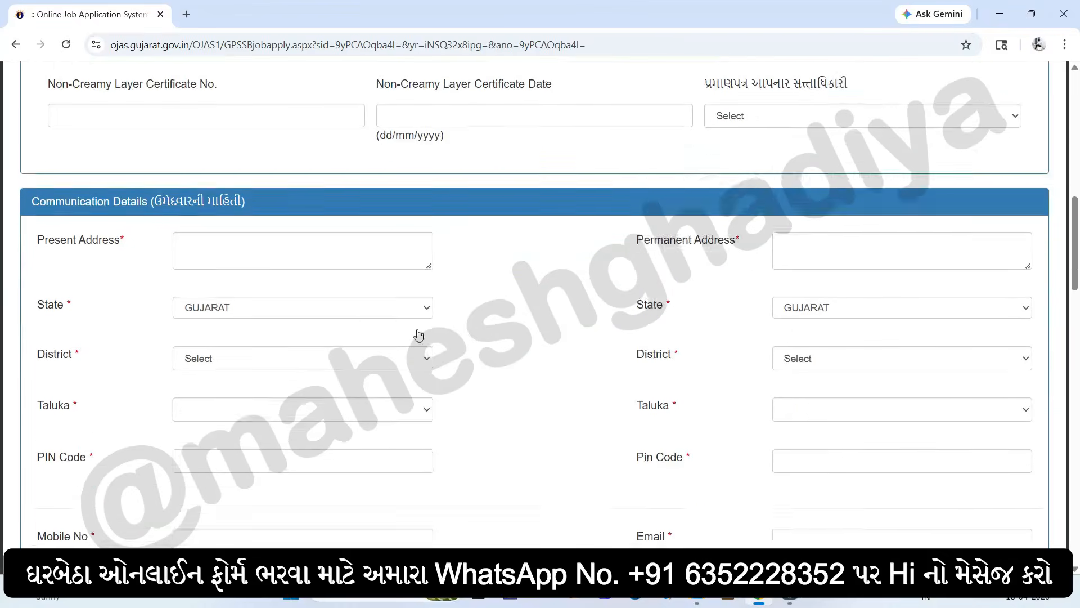
{"action": "left_click_drag", "start_coordinate": [40, 137], "coordinate": [115, 139]}
{"action": "left_click", "coordinate": [217, 144]}
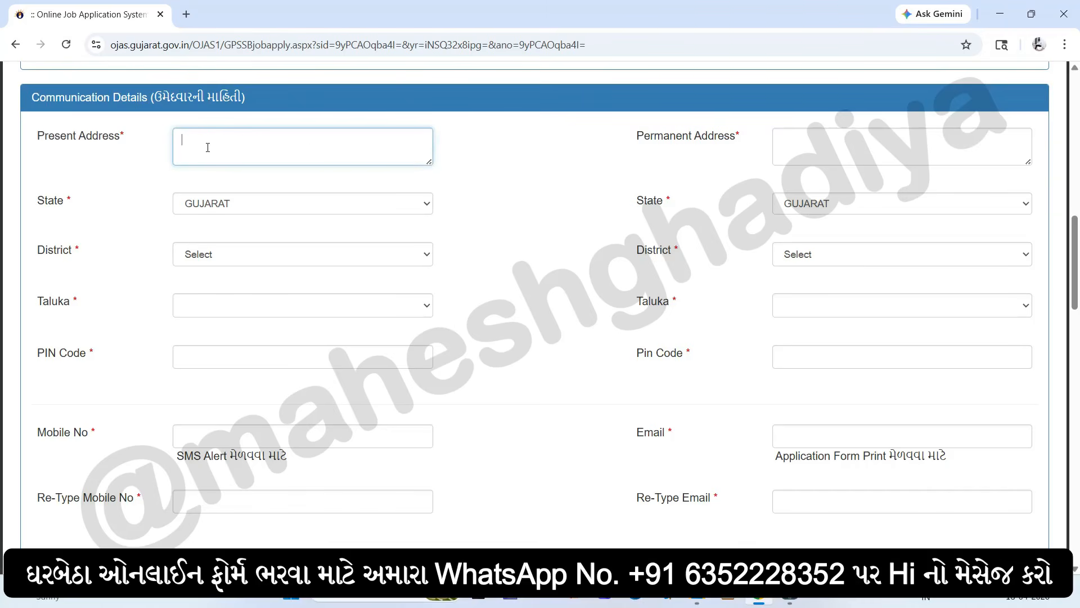
{"action": "left_click", "coordinate": [252, 204]}
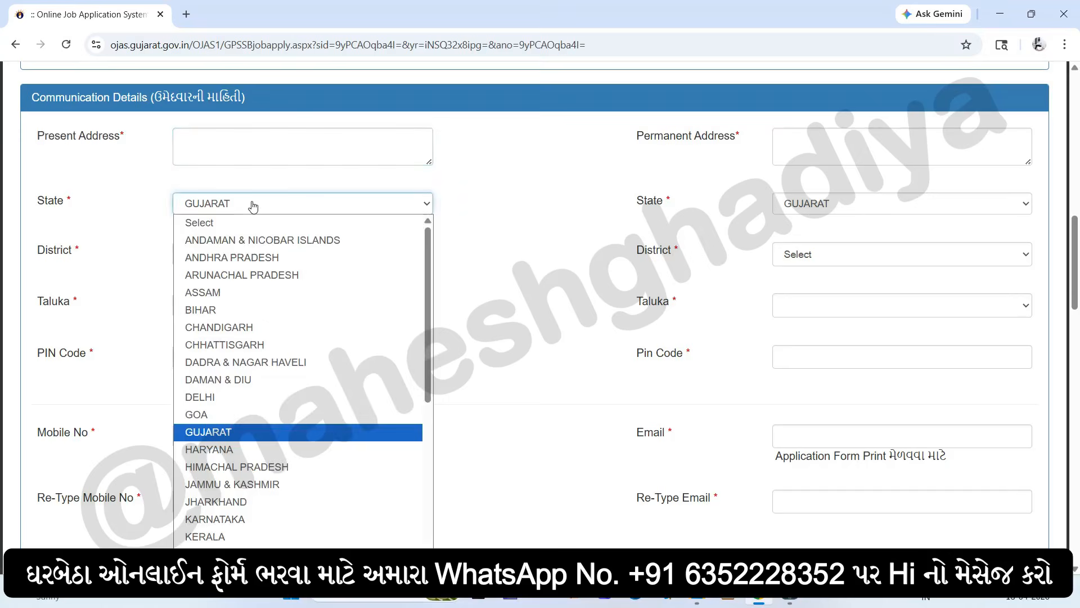
{"action": "left_click", "coordinate": [141, 234]}
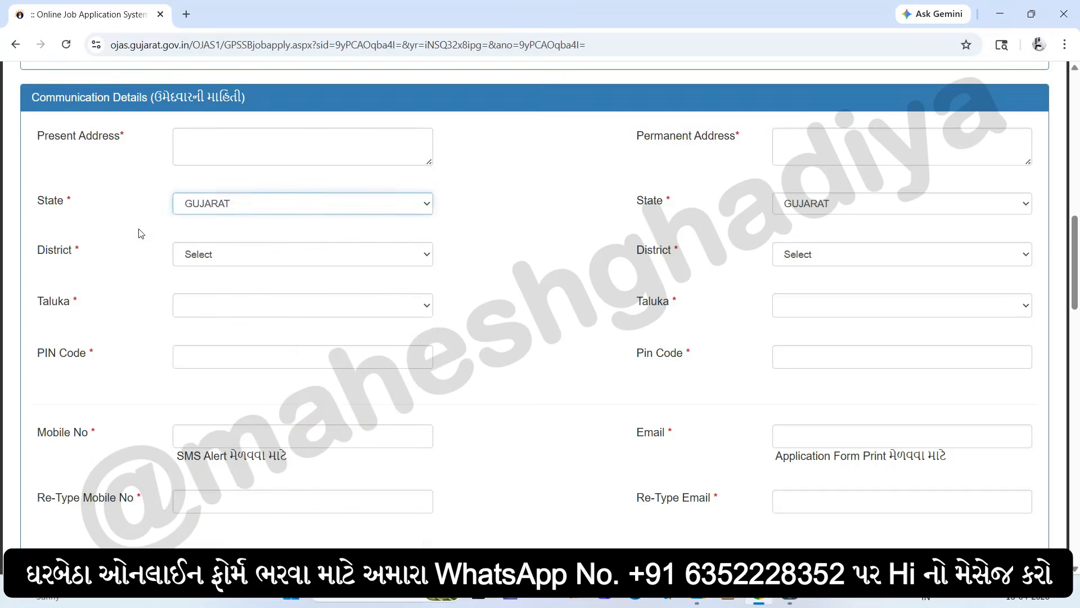
Set the present address's district to JAMNAGAR and its taluka to JAMNAGAR RURAL, leaving the PIN code blank.
{"action": "left_click", "coordinate": [199, 252]}
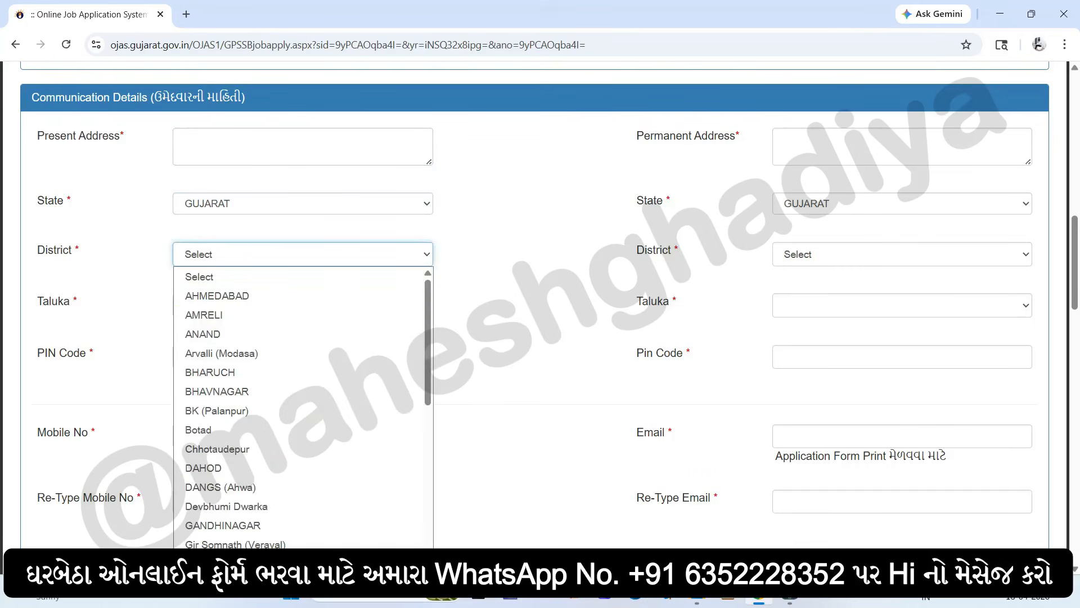
{"action": "left_click", "coordinate": [214, 563]}
{"action": "left_click", "coordinate": [231, 306]}
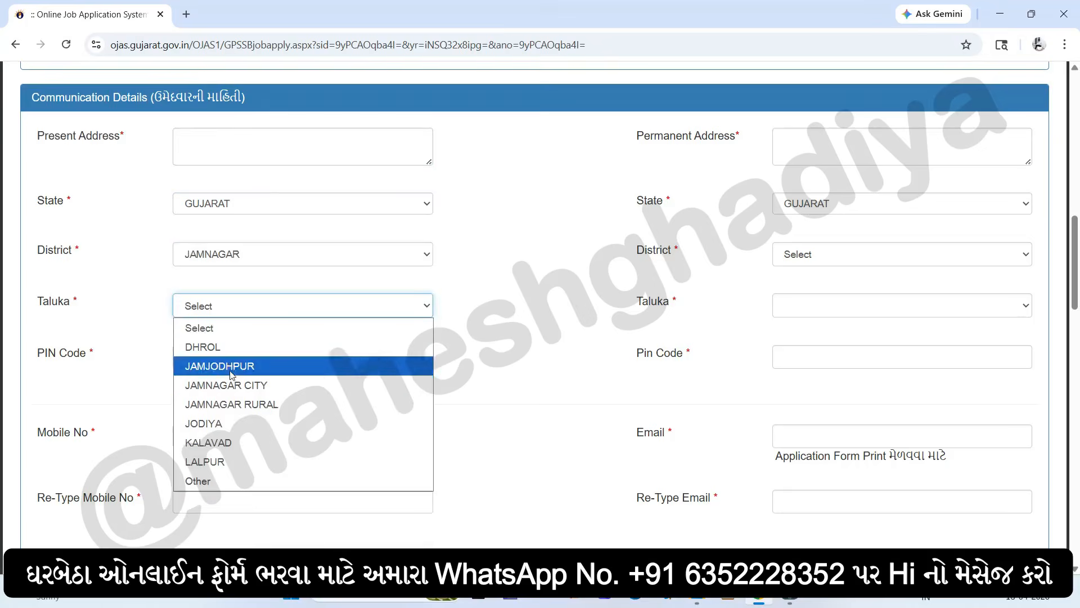
{"action": "left_click", "coordinate": [199, 405]}
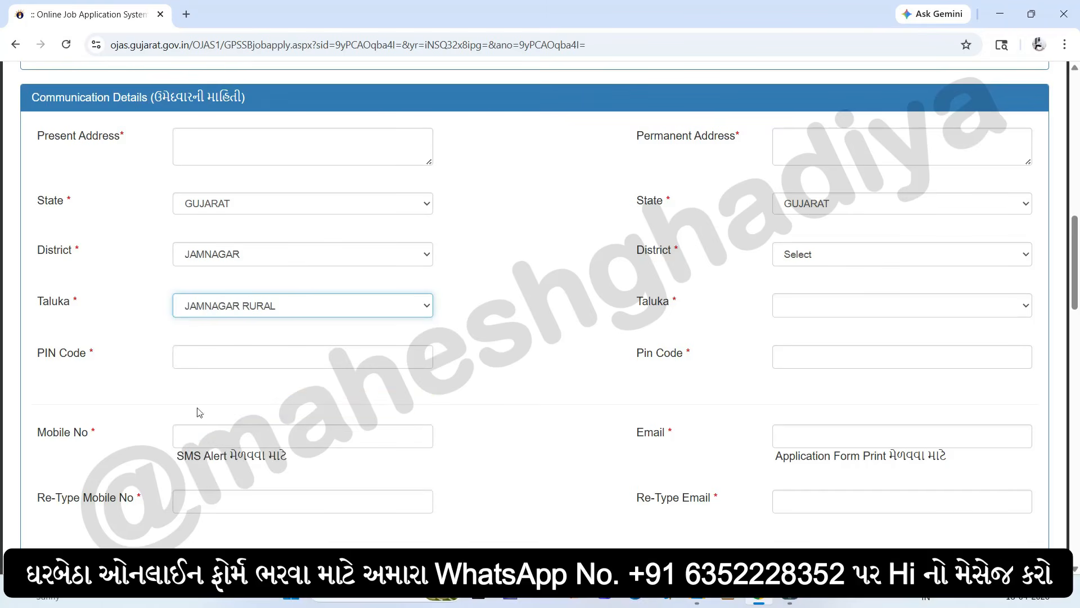
{"action": "left_click_drag", "start_coordinate": [37, 353], "coordinate": [88, 355]}
{"action": "left_click", "coordinate": [175, 358]}
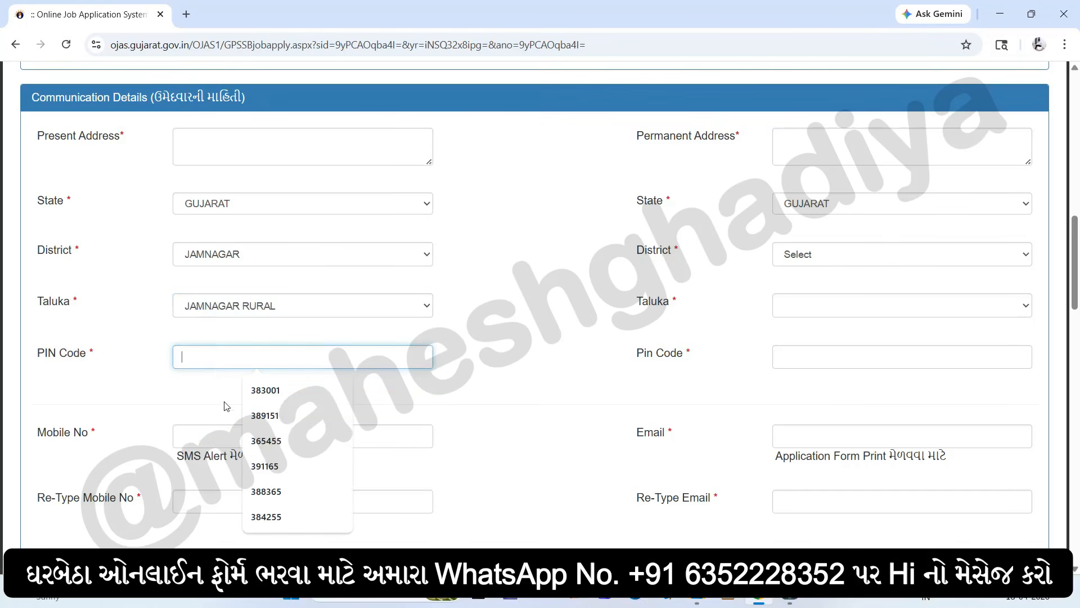
{"action": "left_click", "coordinate": [210, 389]}
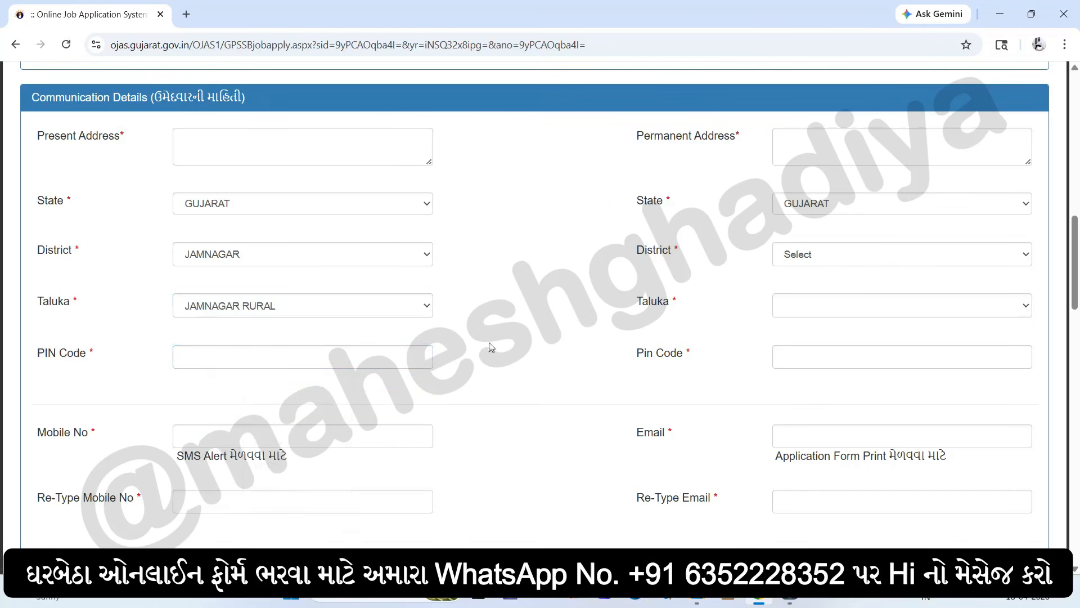
Set the permanent address's district to JAMNAGAR and its taluka to JAMNAGAR RURAL, with GUJARAT as the state and the PIN code blank.
{"action": "mouse_move", "coordinate": [642, 138]}
{"action": "left_mouse_down"}
{"action": "mouse_move", "coordinate": [736, 137]}
{"action": "mouse_move", "coordinate": [624, 137]}
{"action": "left_mouse_up"}
{"action": "left_click", "coordinate": [827, 146]}
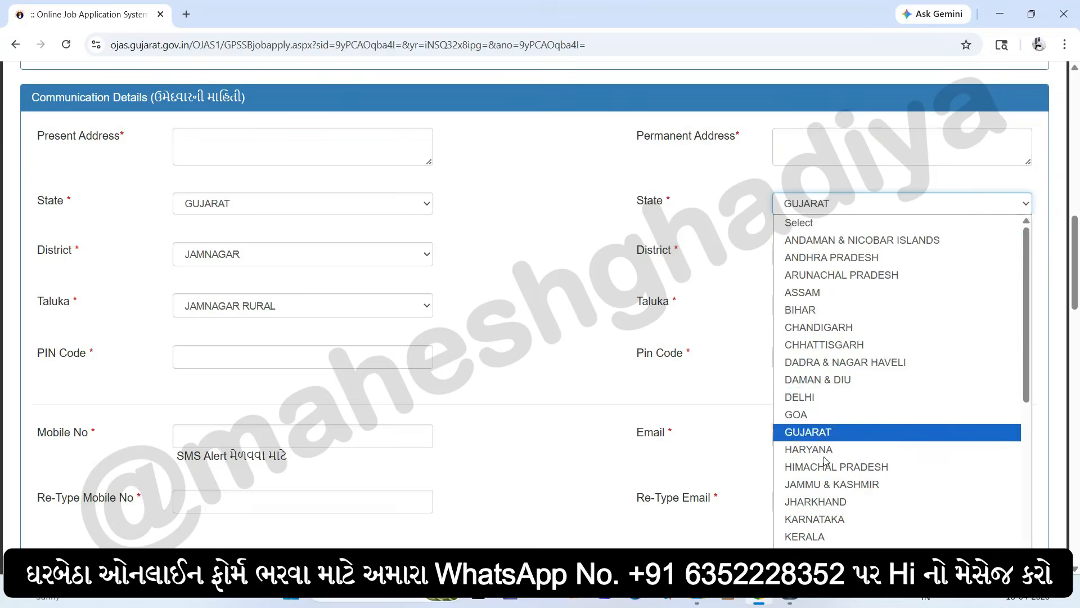
{"action": "left_click", "coordinate": [730, 254]}
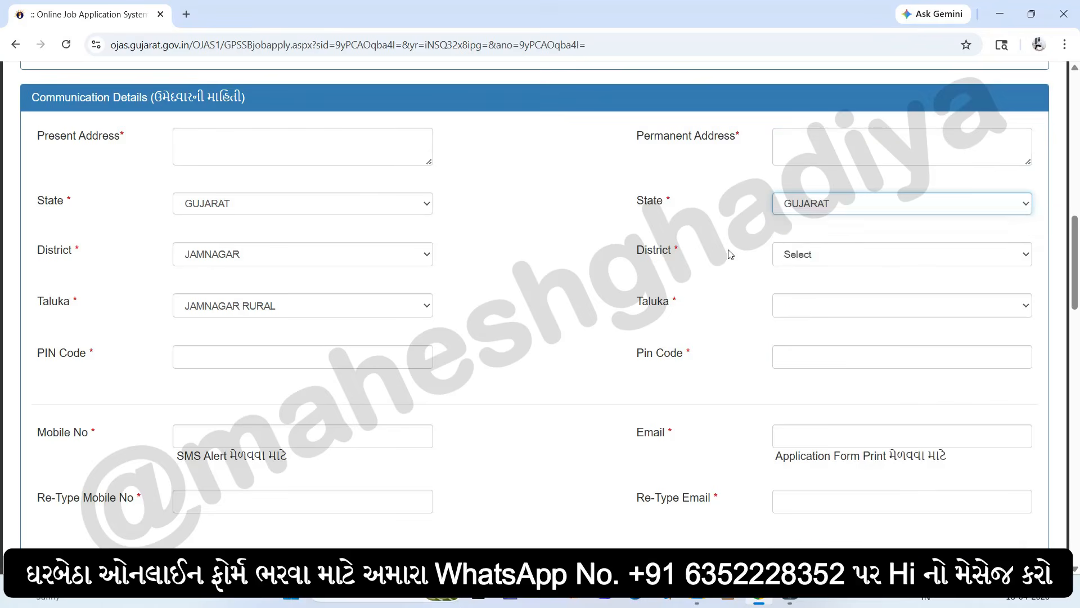
{"action": "left_click", "coordinate": [796, 256]}
{"action": "left_click", "coordinate": [814, 564]}
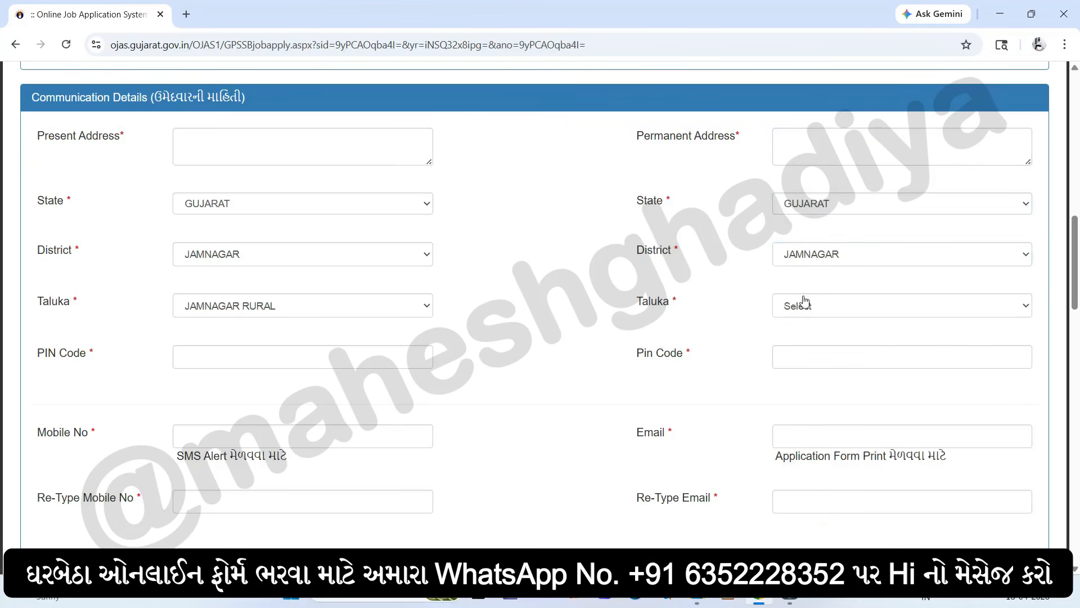
{"action": "left_click", "coordinate": [802, 306]}
{"action": "left_click", "coordinate": [820, 403]}
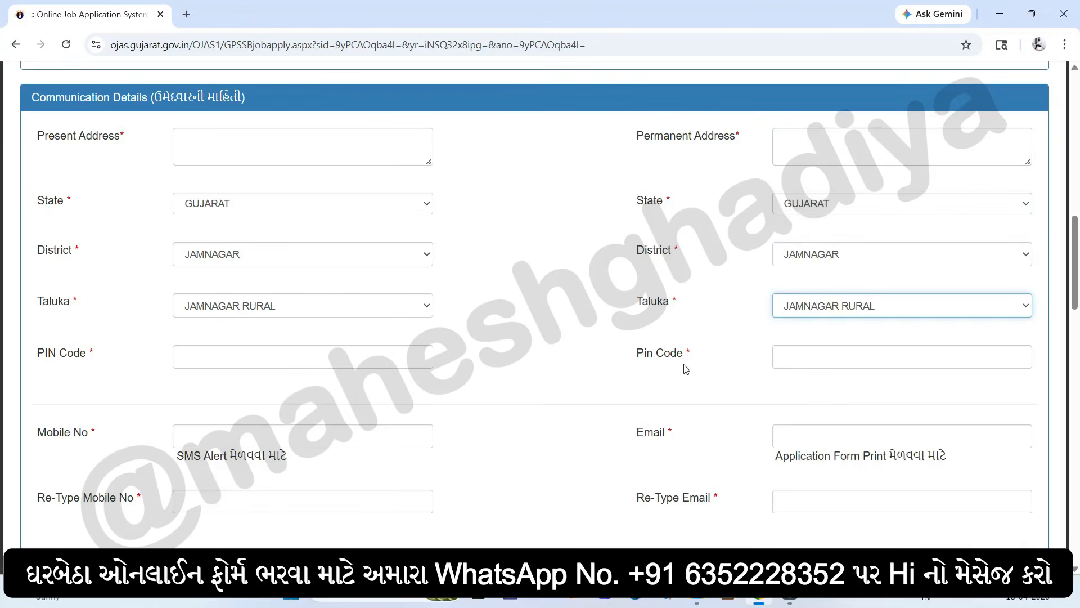
{"action": "left_click_drag", "start_coordinate": [630, 354], "coordinate": [755, 357]}
{"action": "left_click", "coordinate": [779, 357]}
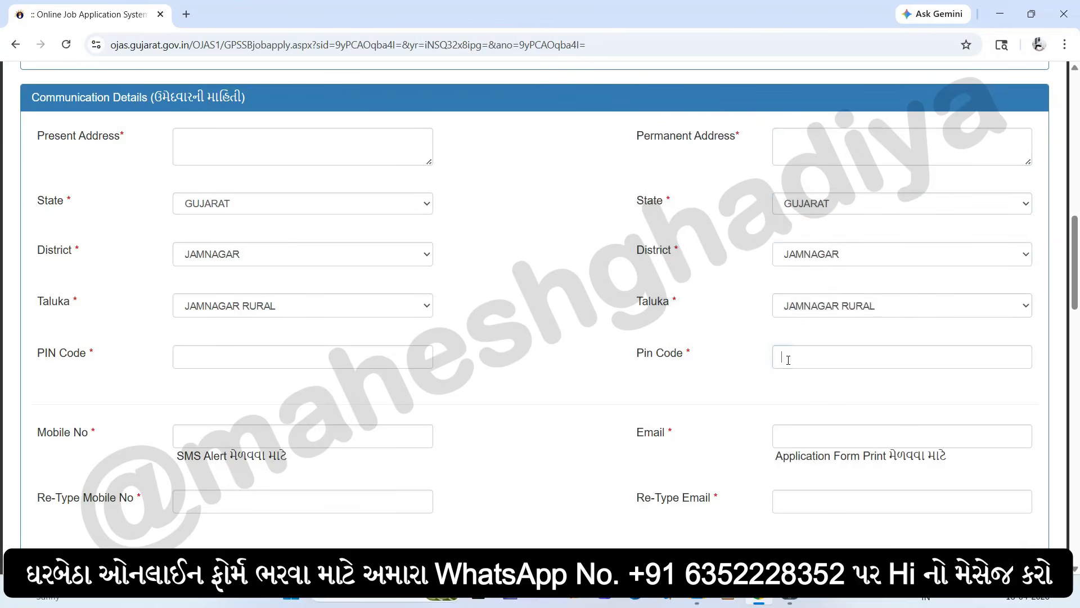
{"action": "left_click", "coordinate": [799, 395]}
Examine the mobile number, email, their re-type fields and the nationality field in the Communication Details section.
{"action": "scroll", "coordinate": [736, 356], "scroll_direction": "down", "scroll_amount": 4}
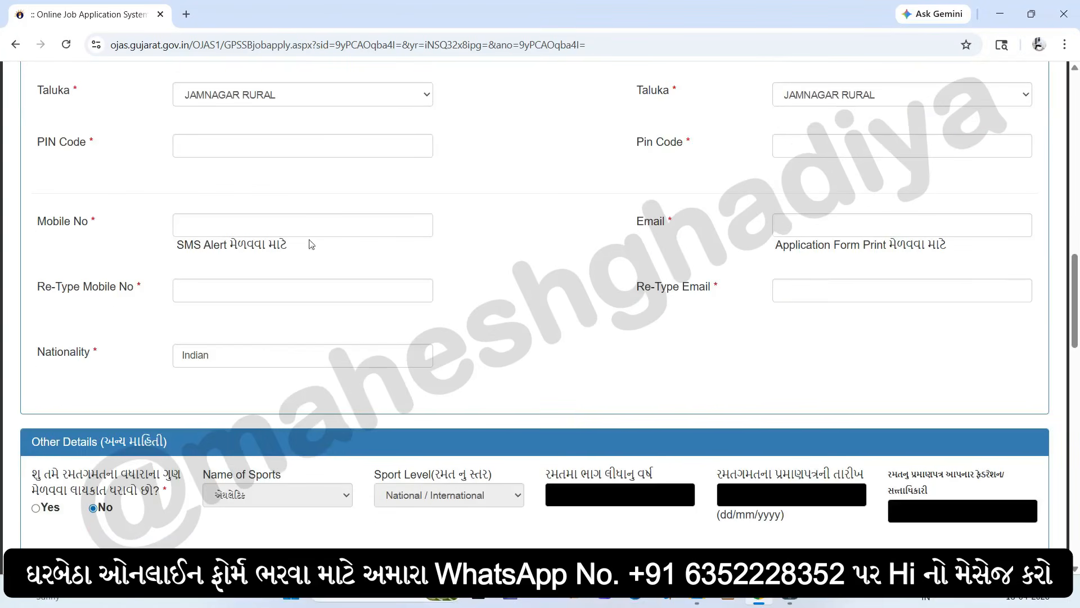
{"action": "left_click_drag", "start_coordinate": [38, 223], "coordinate": [86, 224]}
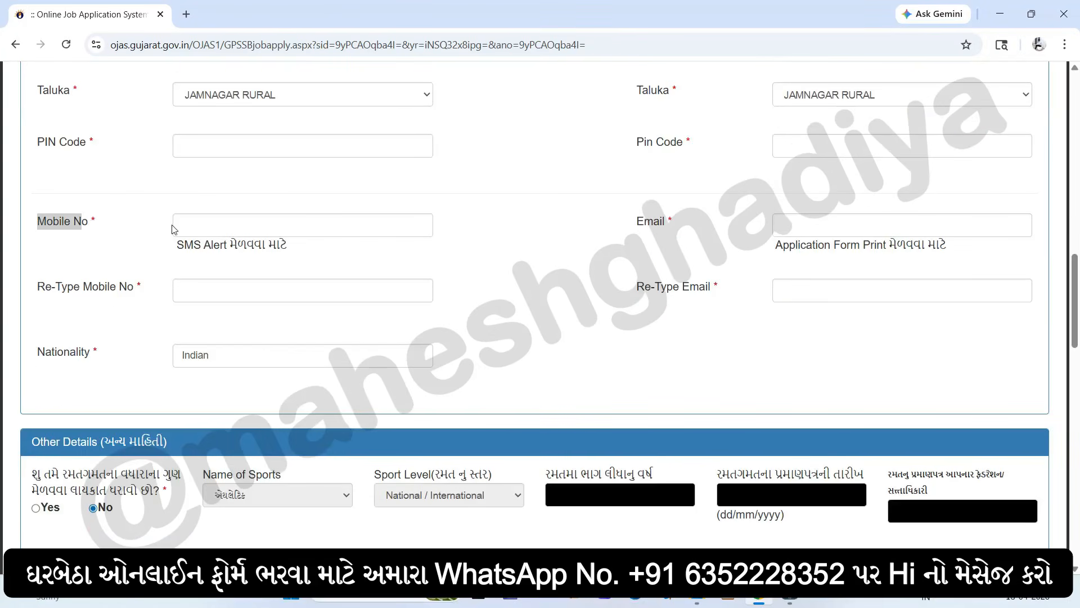
{"action": "left_click_drag", "start_coordinate": [37, 288], "coordinate": [127, 287]}
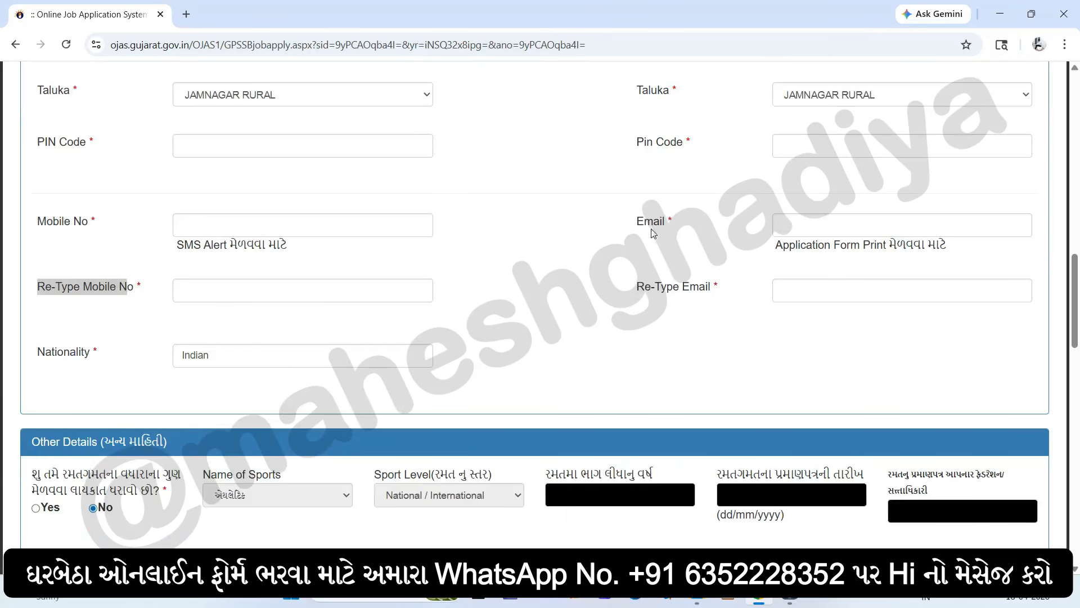
{"action": "left_click_drag", "start_coordinate": [632, 223], "coordinate": [685, 226]}
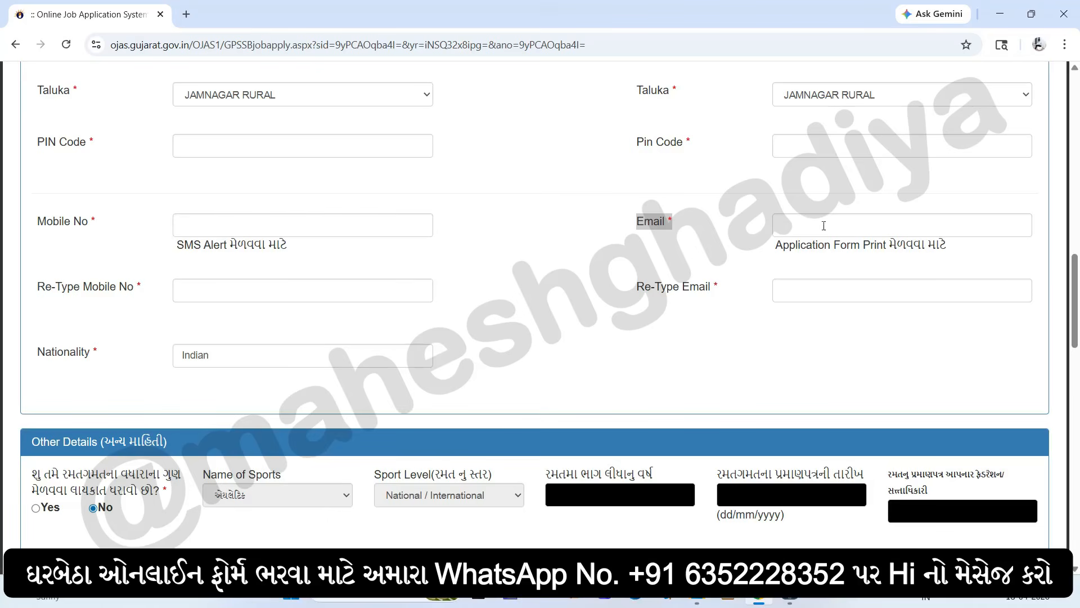
{"action": "left_click_drag", "start_coordinate": [631, 288], "coordinate": [752, 292]}
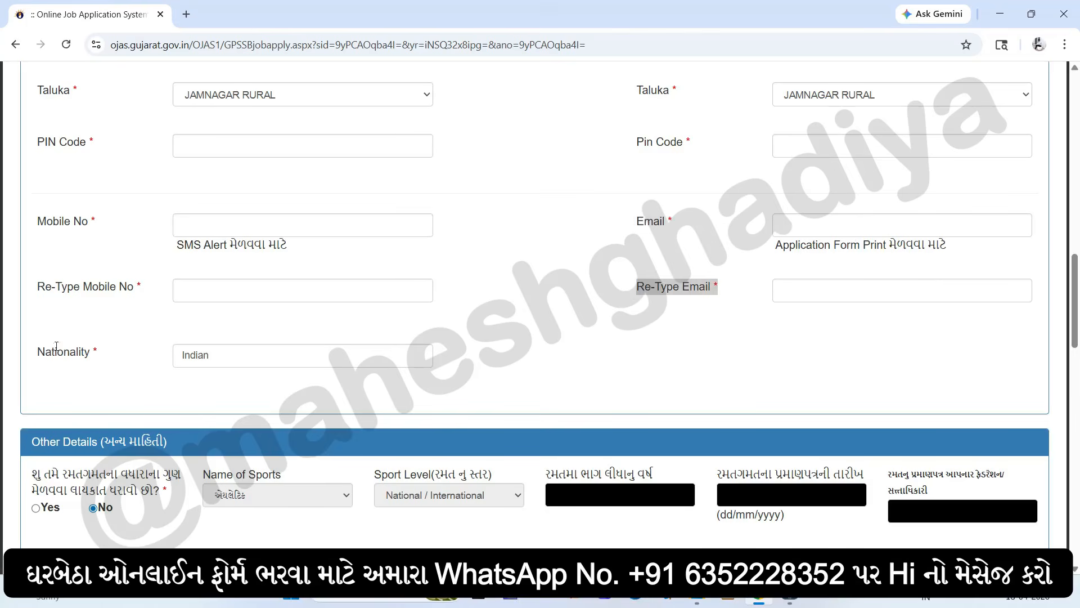
{"action": "left_click_drag", "start_coordinate": [48, 349], "coordinate": [95, 354]}
{"action": "left_click_drag", "start_coordinate": [244, 361], "coordinate": [175, 363]}
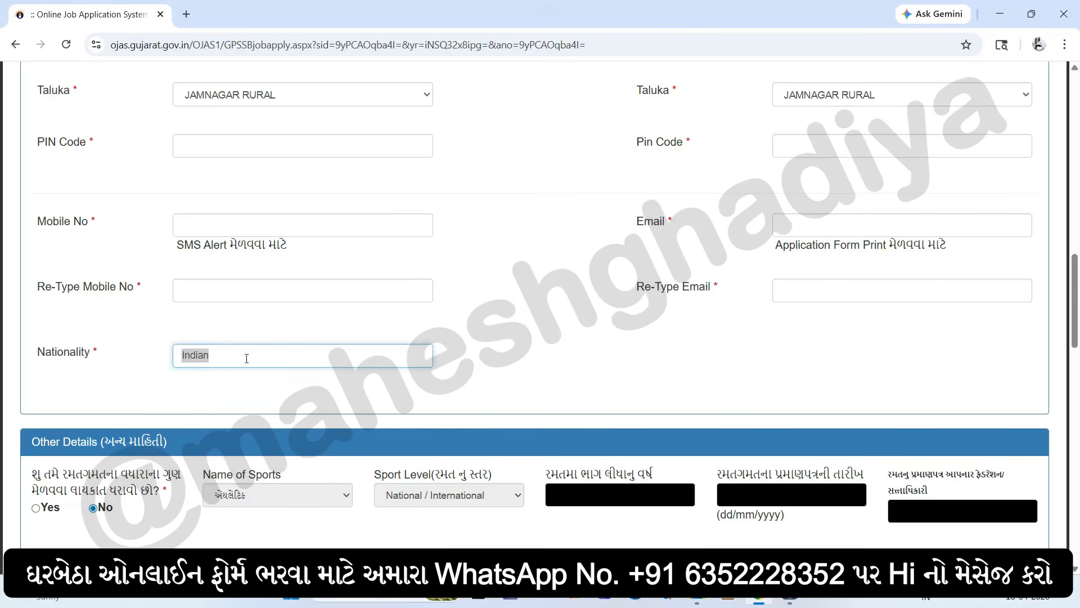
Answer Yes to the question about eligibility for additional sports marks in the Other Details section.
{"action": "scroll", "coordinate": [474, 356], "scroll_direction": "down", "scroll_amount": 5}
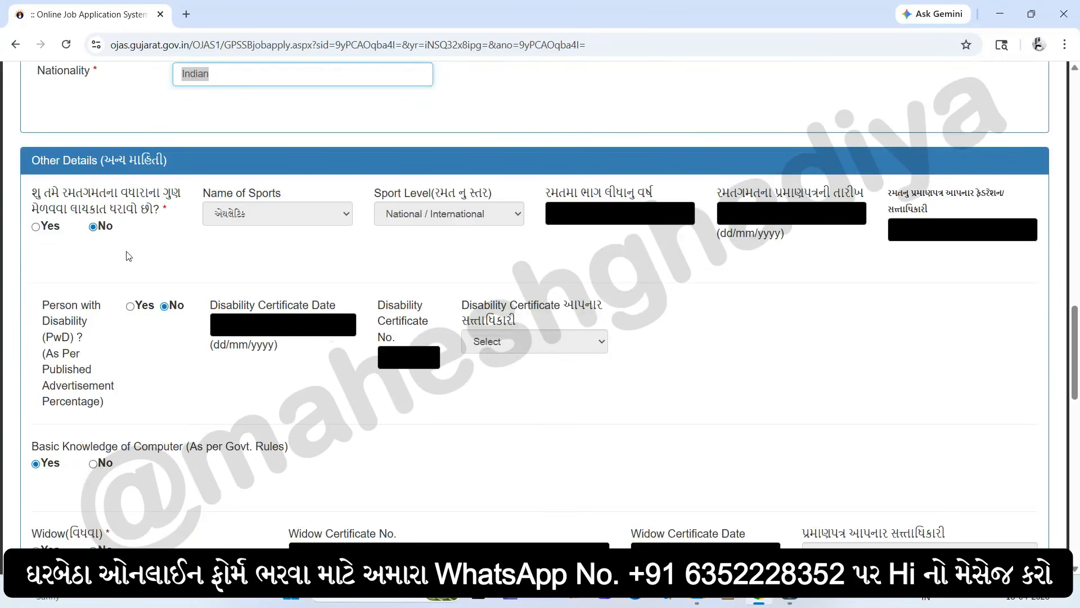
{"action": "left_click", "coordinate": [36, 193]}
{"action": "left_click_drag", "start_coordinate": [36, 192], "coordinate": [167, 210]}
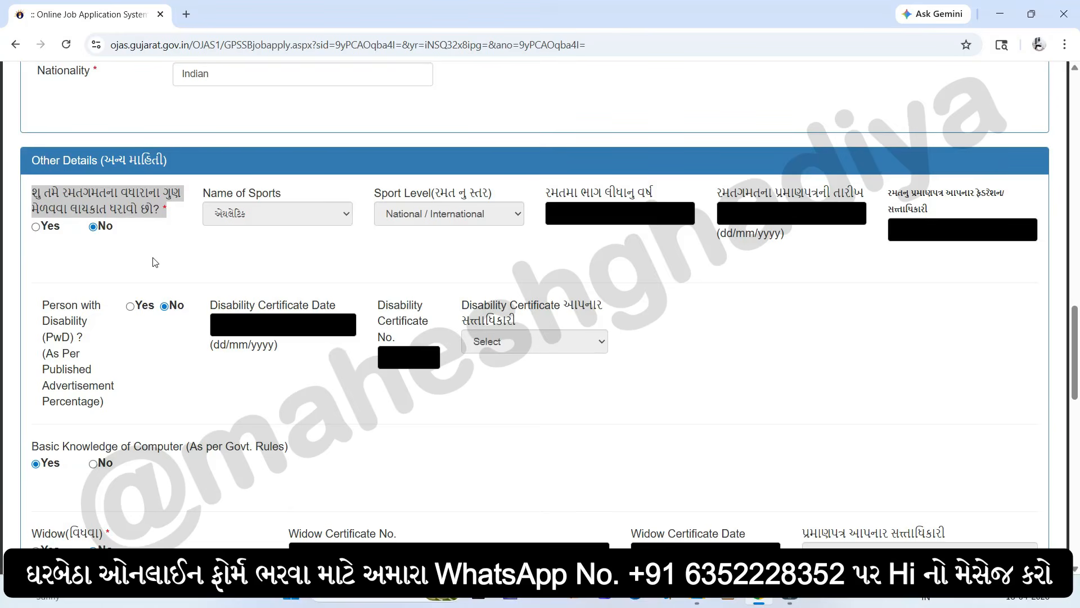
{"action": "left_click", "coordinate": [49, 226]}
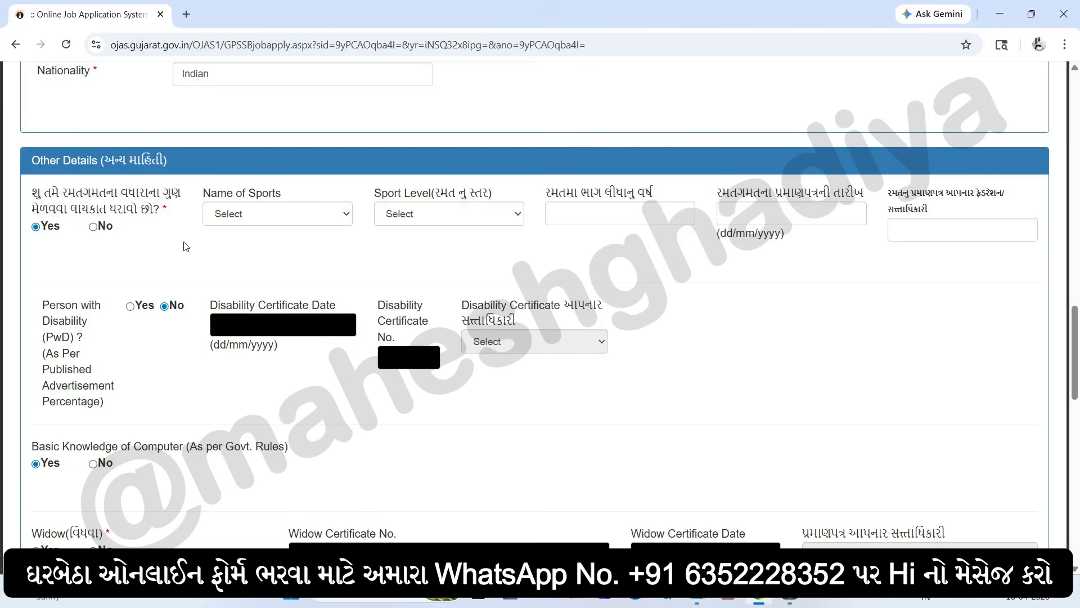
Examine the sport name and level options and the participation year, certificate date and certificate-issuing authority fields.
{"action": "left_click", "coordinate": [304, 217]}
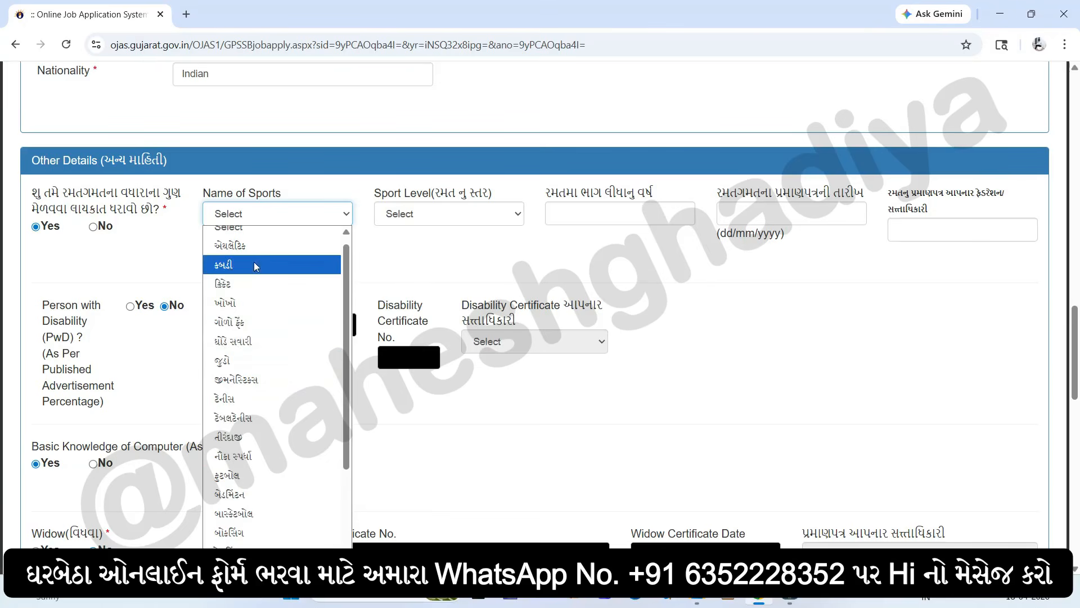
{"action": "left_click", "coordinate": [484, 220]}
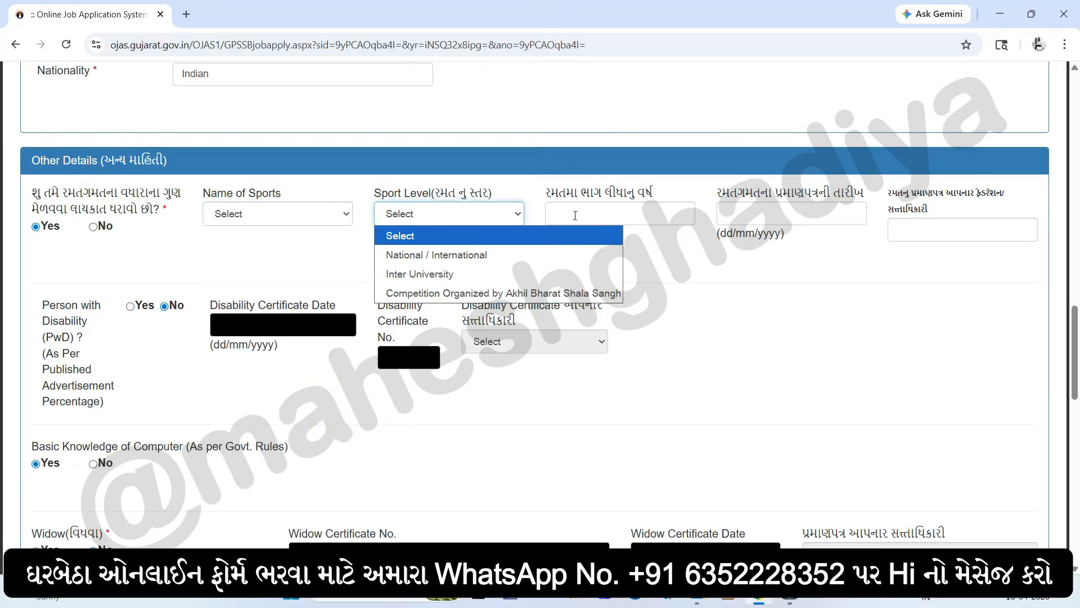
{"action": "left_click_drag", "start_coordinate": [549, 192], "coordinate": [664, 193]}
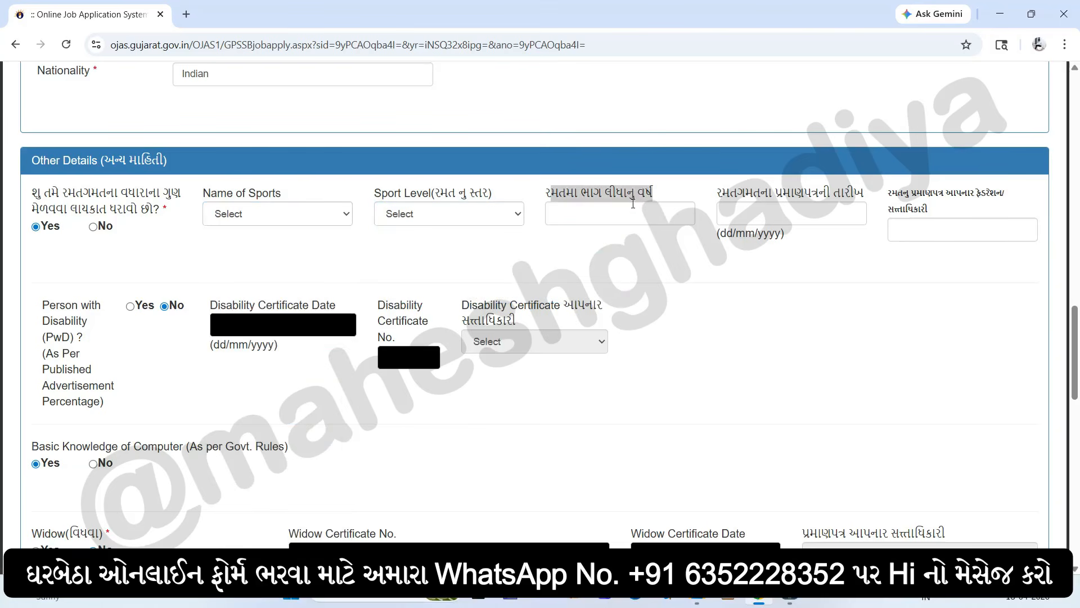
{"action": "left_click", "coordinate": [582, 219]}
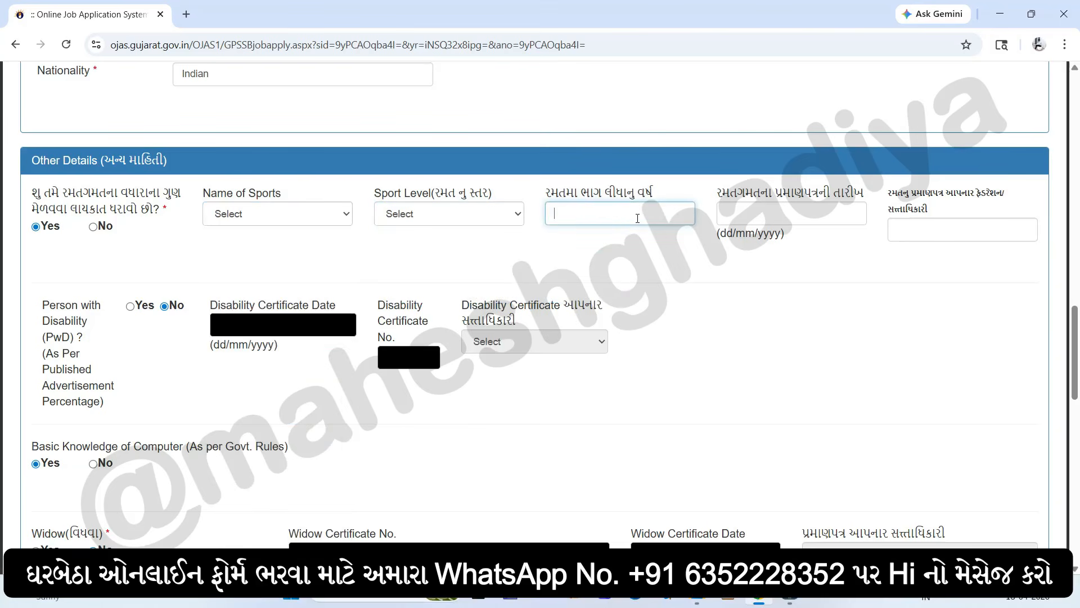
{"action": "left_click_drag", "start_coordinate": [731, 191], "coordinate": [867, 192]}
{"action": "left_click", "coordinate": [811, 213]}
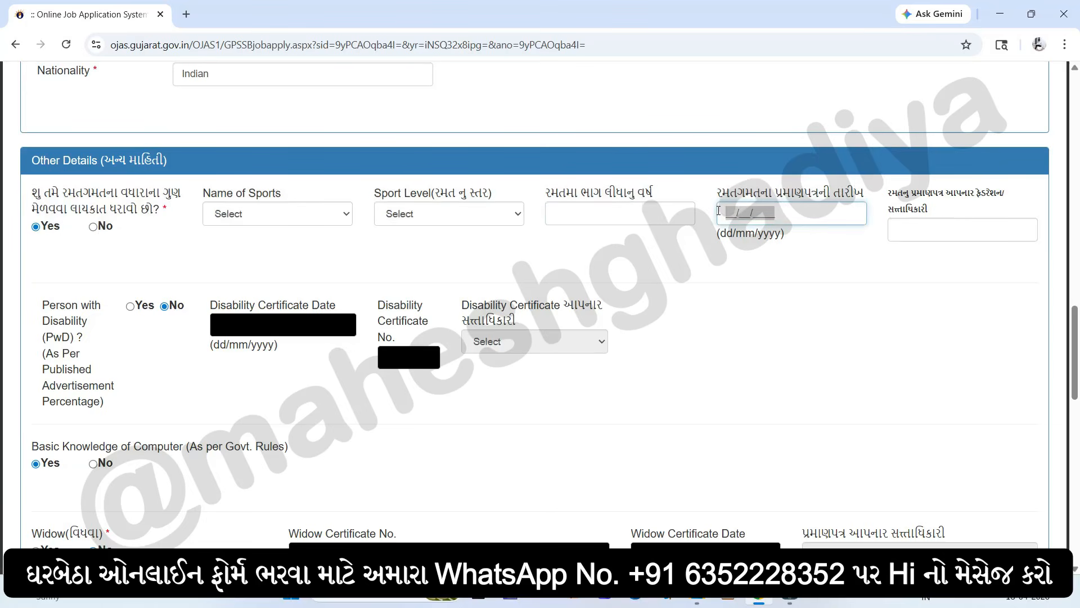
{"action": "left_click_drag", "start_coordinate": [889, 198], "coordinate": [952, 211]}
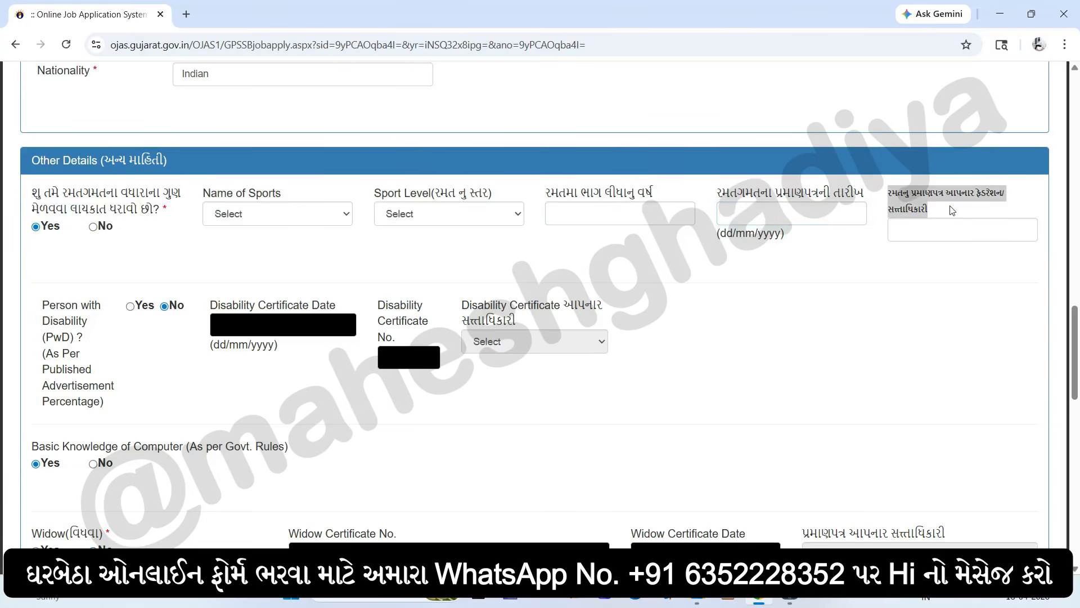
Answer No to the question about eligibility for additional sports marks in the Other Details section.
{"action": "left_click", "coordinate": [915, 229]}
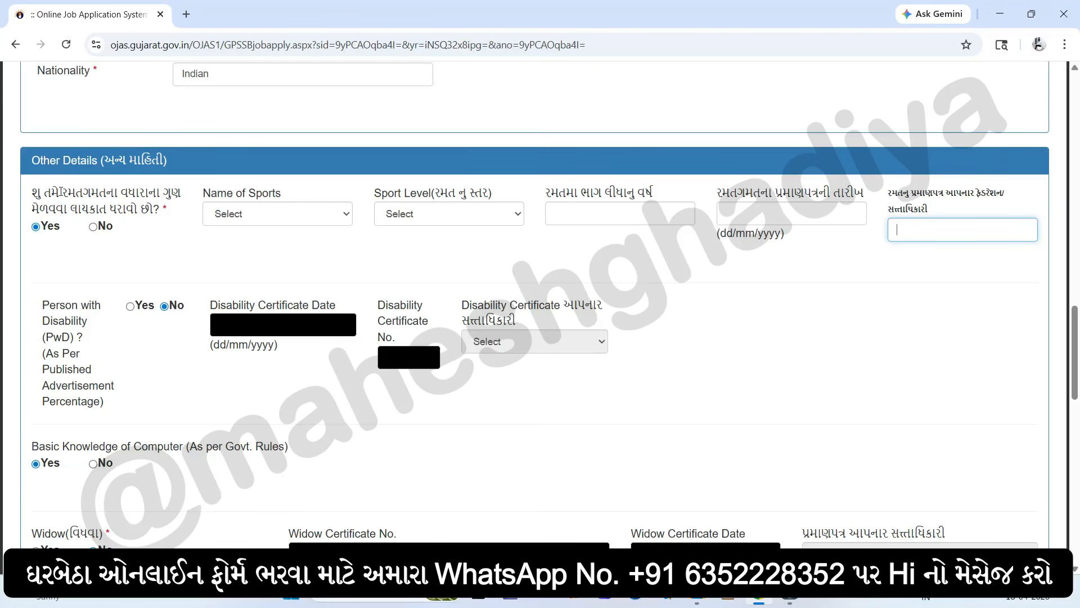
{"action": "left_click_drag", "start_coordinate": [51, 194], "coordinate": [174, 207]}
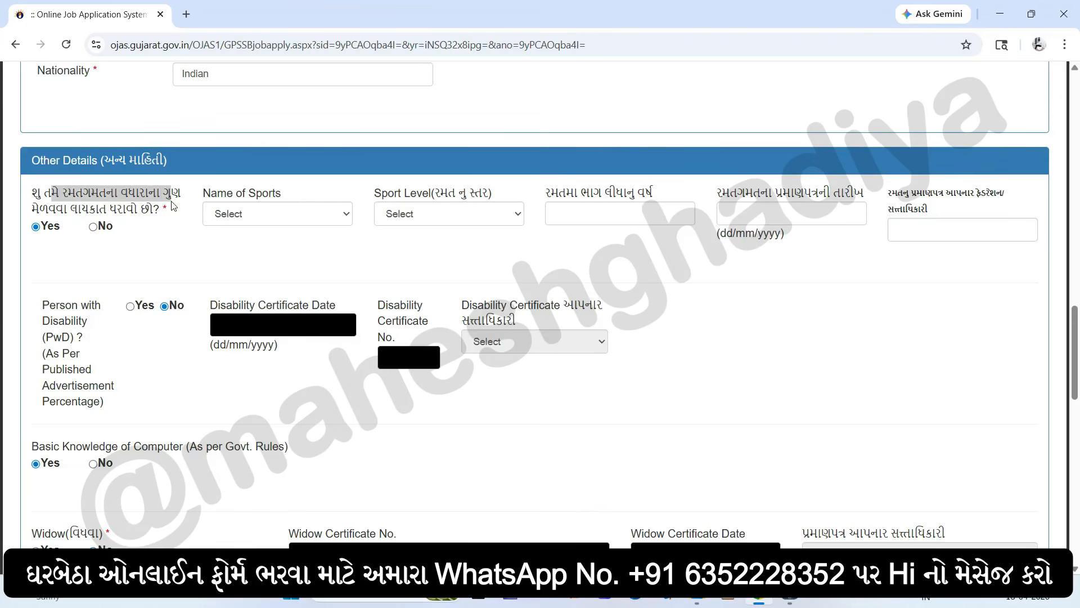
{"action": "left_click", "coordinate": [97, 226]}
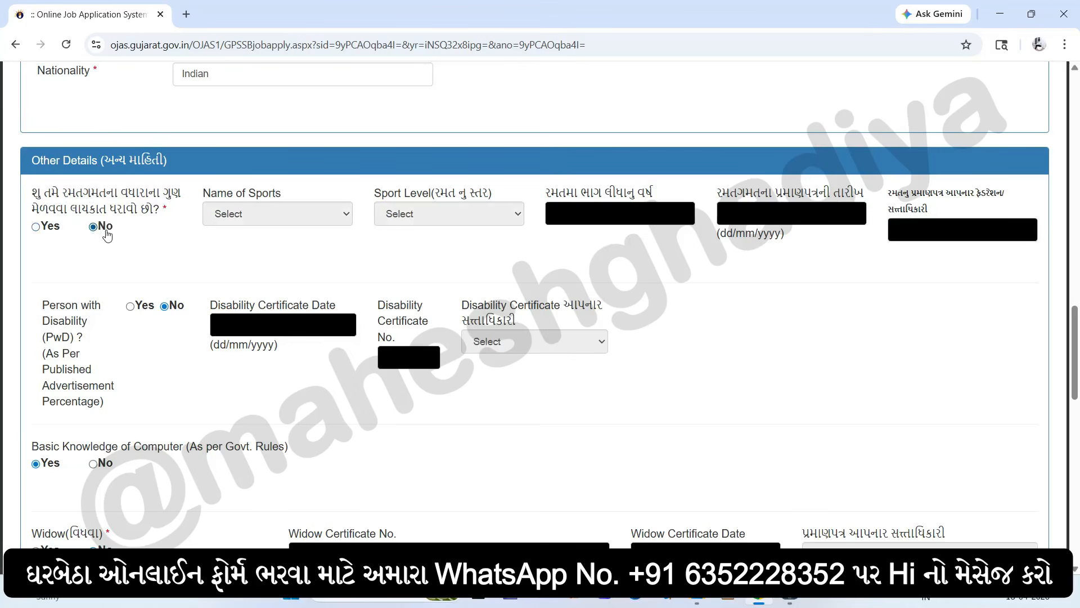
Answer Yes to the Person with Disability question and look through the listed disability types.
{"action": "left_click_drag", "start_coordinate": [44, 304], "coordinate": [107, 406]}
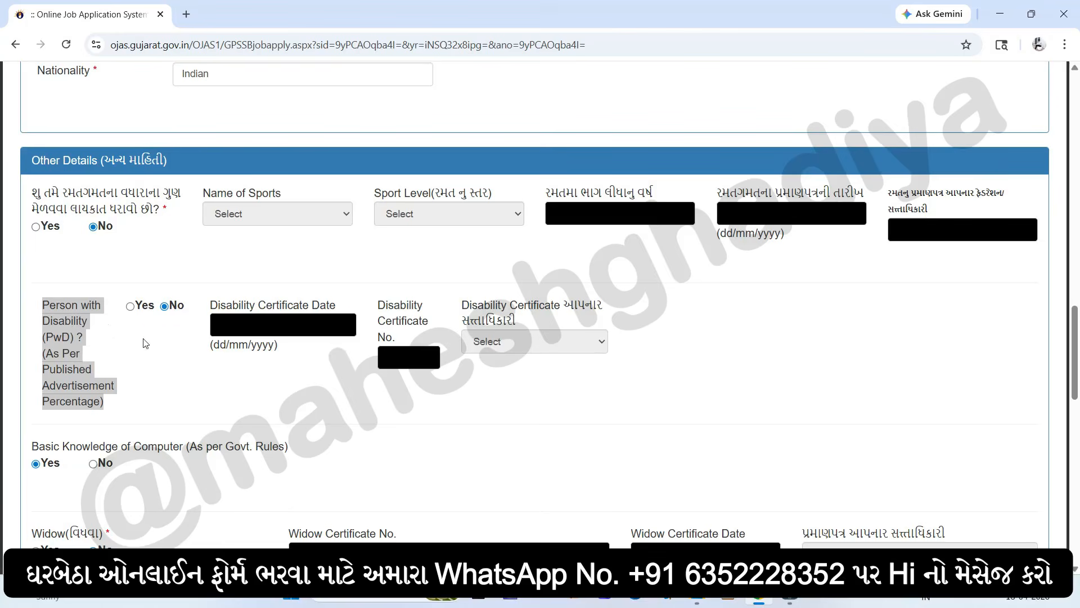
{"action": "left_click", "coordinate": [130, 306]}
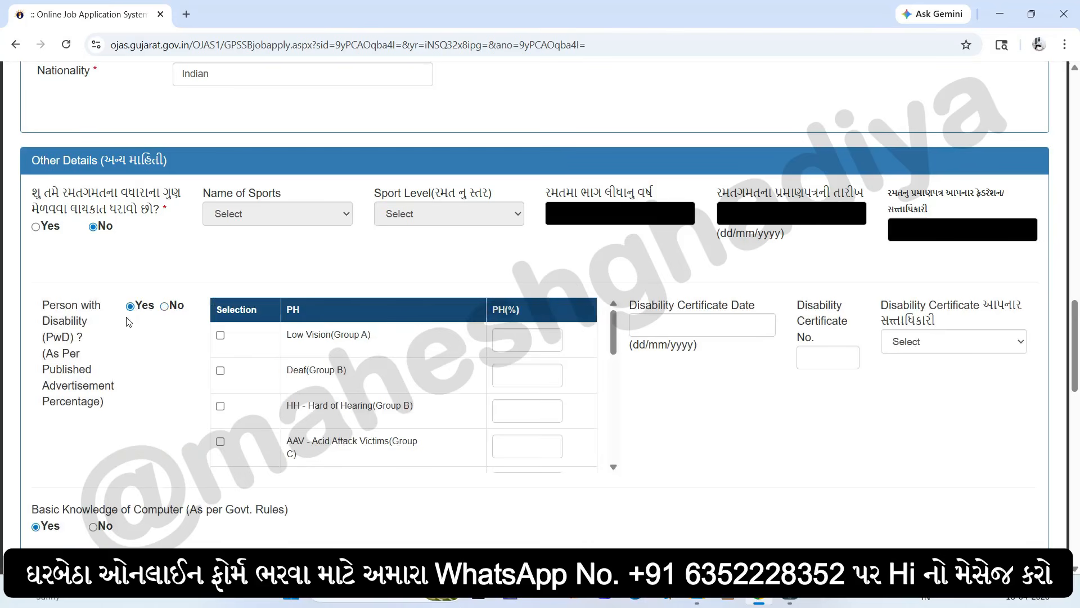
{"action": "scroll", "coordinate": [388, 376], "scroll_direction": "down", "scroll_amount": 5}
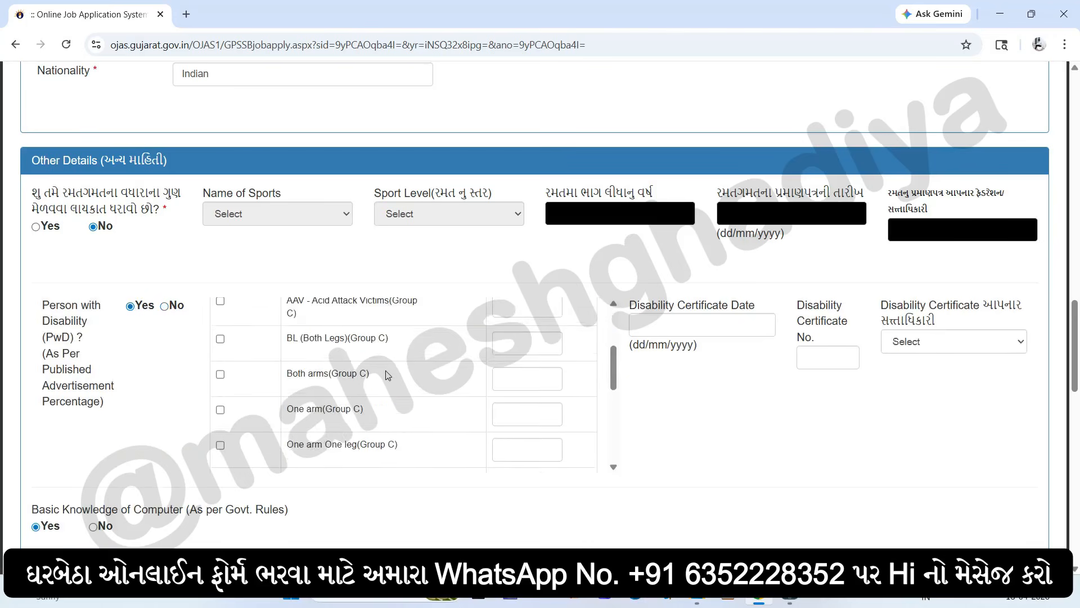
{"action": "scroll", "coordinate": [371, 392], "scroll_direction": "up", "scroll_amount": 2}
{"action": "scroll", "coordinate": [372, 392], "scroll_direction": "up", "scroll_amount": 3}
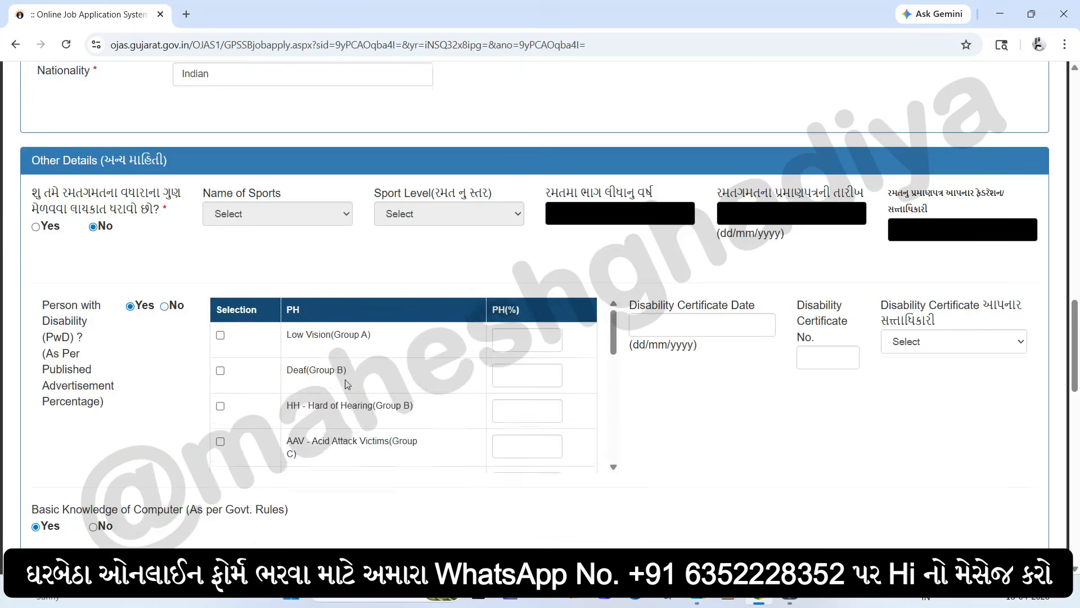
{"action": "scroll", "coordinate": [303, 361], "scroll_direction": "up", "scroll_amount": 1}
{"action": "scroll", "coordinate": [359, 374], "scroll_direction": "down", "scroll_amount": 1}
{"action": "scroll", "coordinate": [315, 360], "scroll_direction": "down", "scroll_amount": 1}
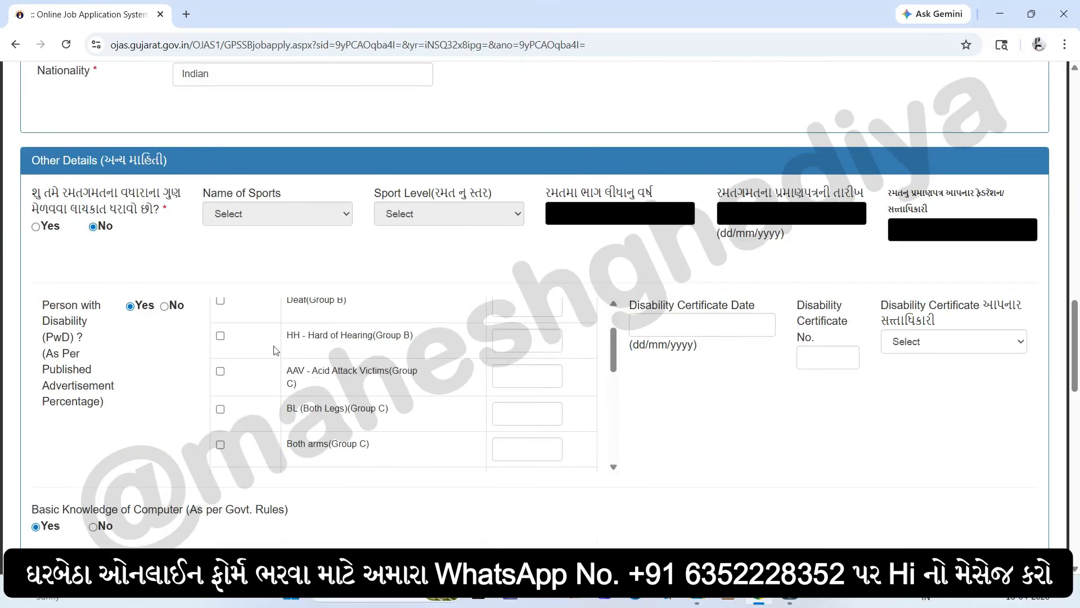
Select the HH - Hard of Hearing, AAV - Acid Attack Victims and BL (Both Legs) disabilities, leaving their PH(%) fields blank.
{"action": "left_click", "coordinate": [220, 335]}
{"action": "left_click", "coordinate": [220, 371]}
{"action": "left_click", "coordinate": [221, 409]}
{"action": "scroll", "coordinate": [333, 391], "scroll_direction": "up", "scroll_amount": 1}
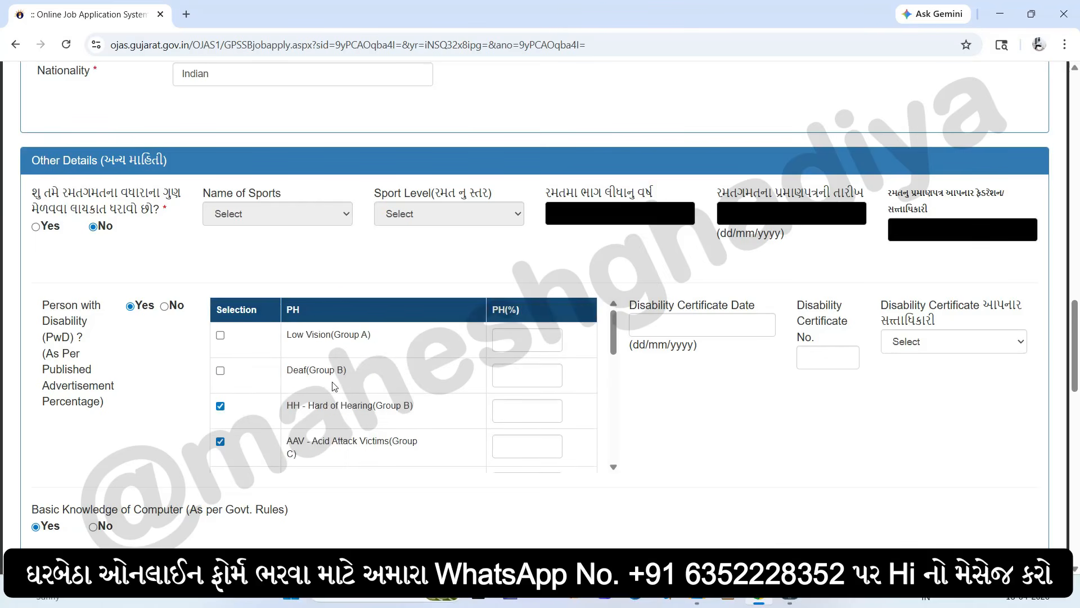
{"action": "left_click", "coordinate": [505, 446]}
{"action": "scroll", "coordinate": [508, 427], "scroll_direction": "down", "scroll_amount": 1}
{"action": "left_click", "coordinate": [509, 408]}
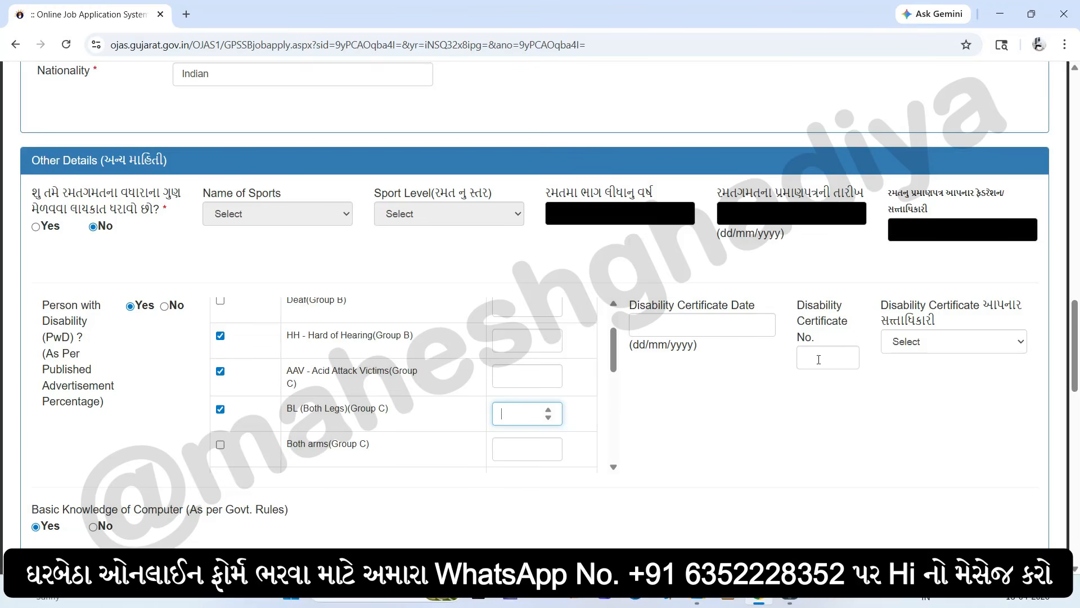
Examine the disability certificate date and number fields and the issuing-authority options.
{"action": "left_click", "coordinate": [742, 325]}
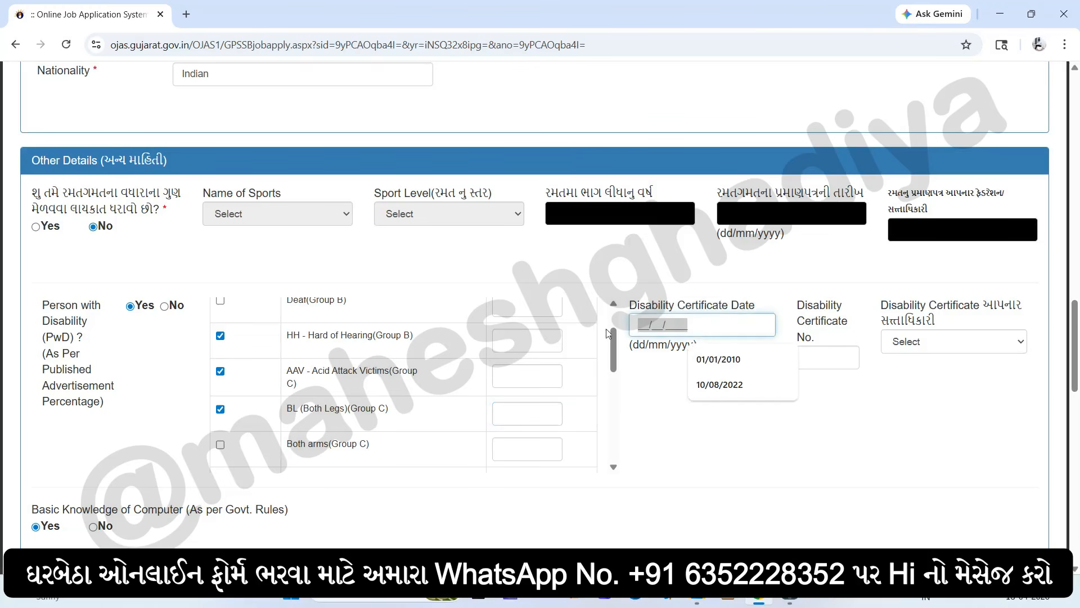
{"action": "triple_click", "coordinate": [833, 344]}
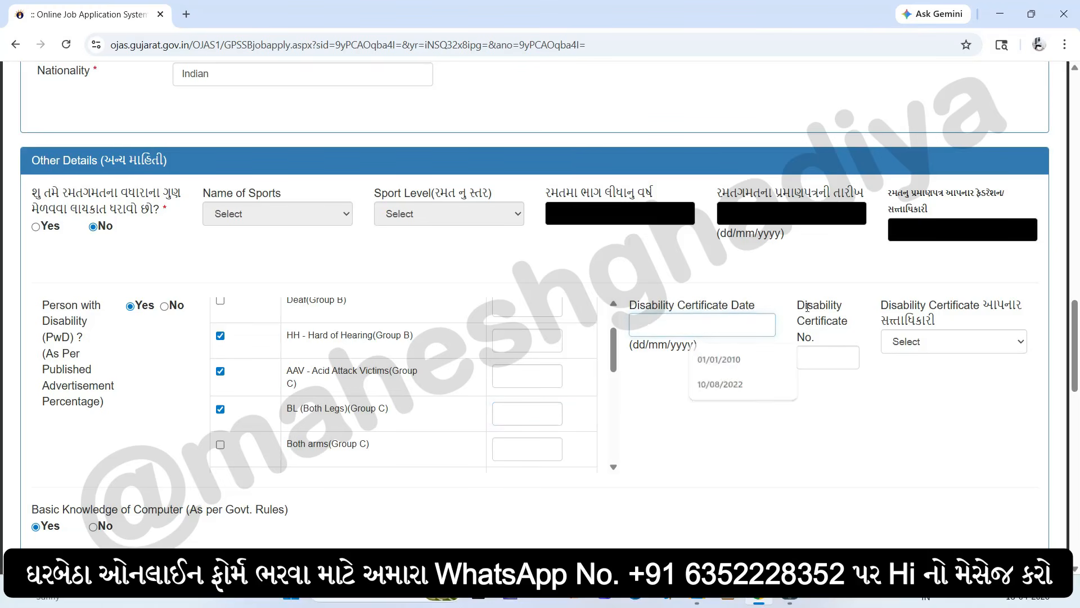
{"action": "left_click", "coordinate": [831, 357]}
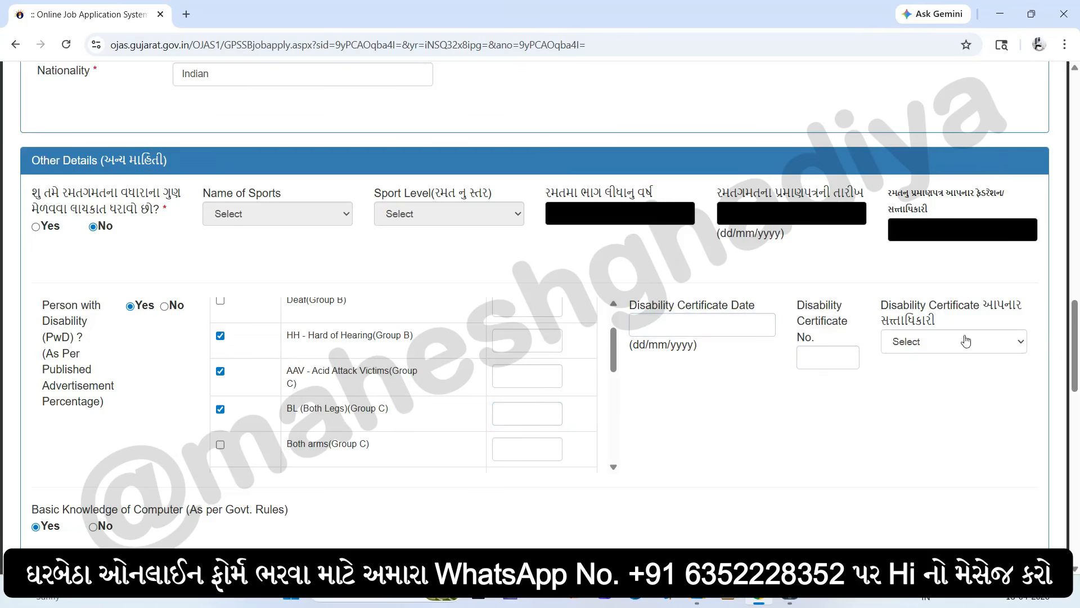
{"action": "triple_click", "coordinate": [882, 308]}
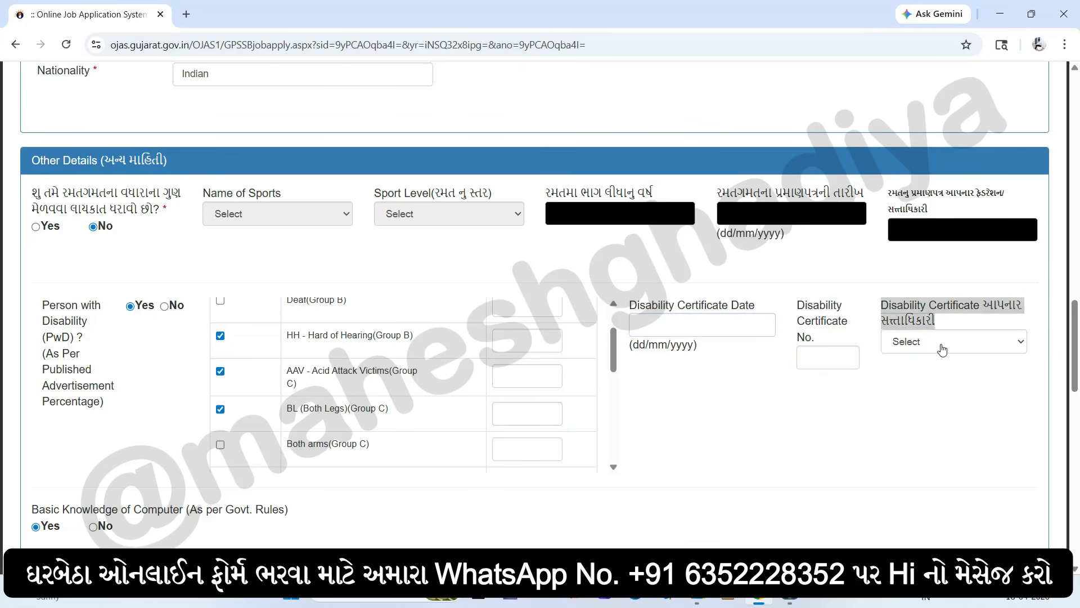
{"action": "left_click", "coordinate": [940, 344]}
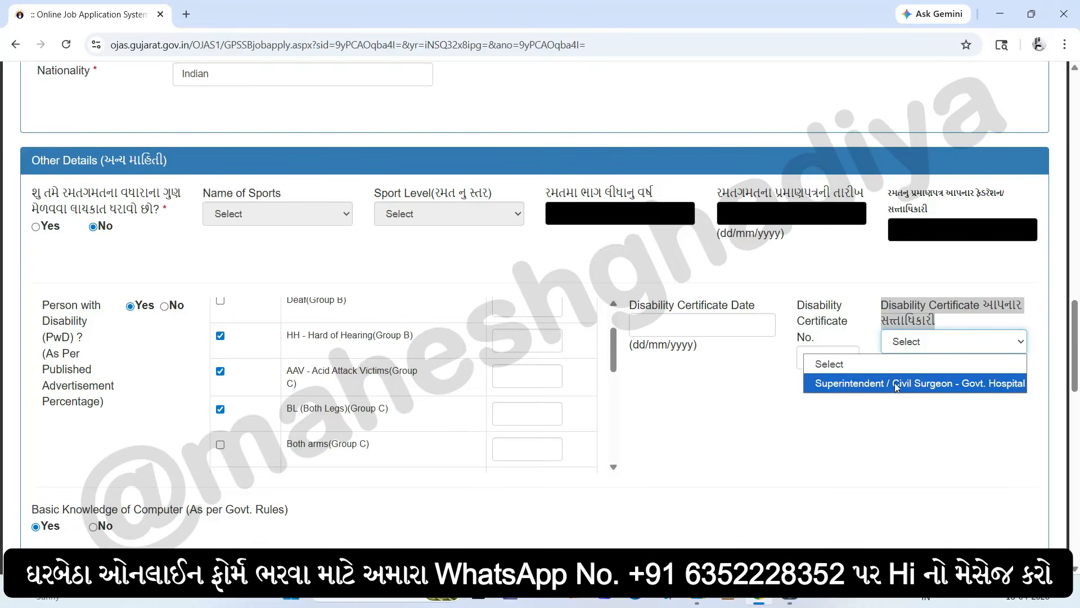
{"action": "left_click", "coordinate": [891, 446]}
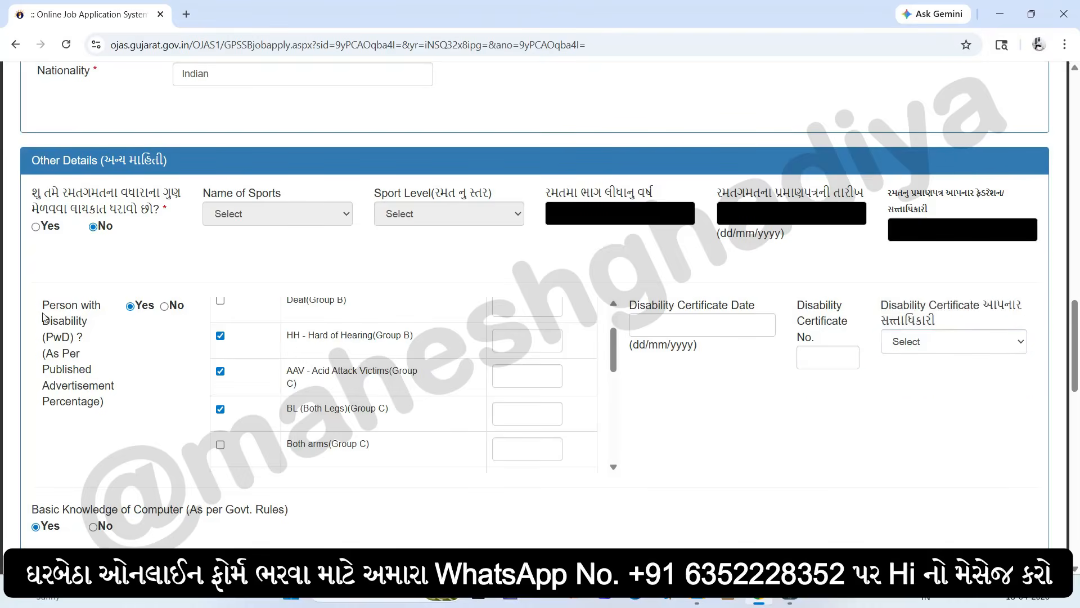
Answer No to the Person with Disability question and review the Basic Knowledge of Computer question.
{"action": "left_click_drag", "start_coordinate": [43, 308], "coordinate": [94, 401]}
{"action": "left_click", "coordinate": [164, 305]}
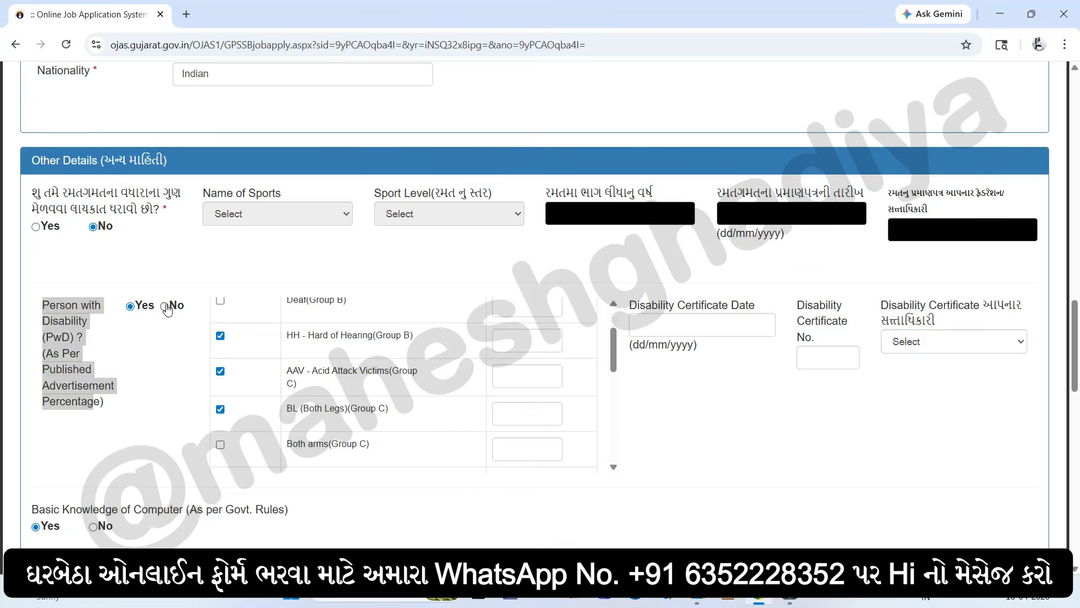
{"action": "scroll", "coordinate": [810, 436], "scroll_direction": "down", "scroll_amount": 3}
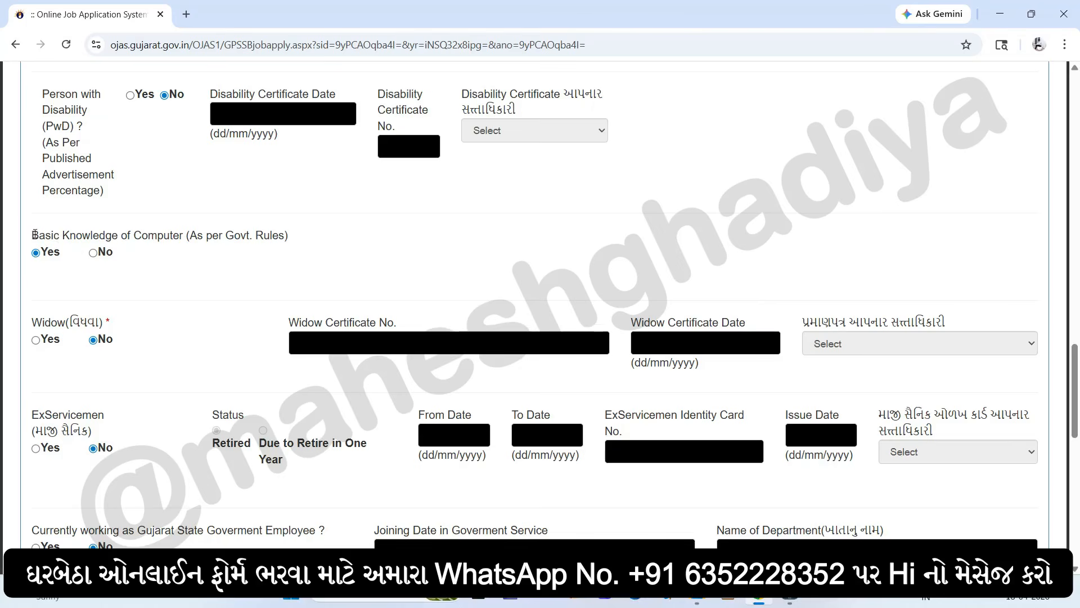
{"action": "left_click_drag", "start_coordinate": [32, 234], "coordinate": [223, 235]}
{"action": "double_click", "coordinate": [105, 255]}
Answer Yes to the Widow question in the Other Details section.
{"action": "scroll", "coordinate": [206, 298], "scroll_direction": "down", "scroll_amount": 1}
{"action": "scroll", "coordinate": [205, 298], "scroll_direction": "down", "scroll_amount": 1}
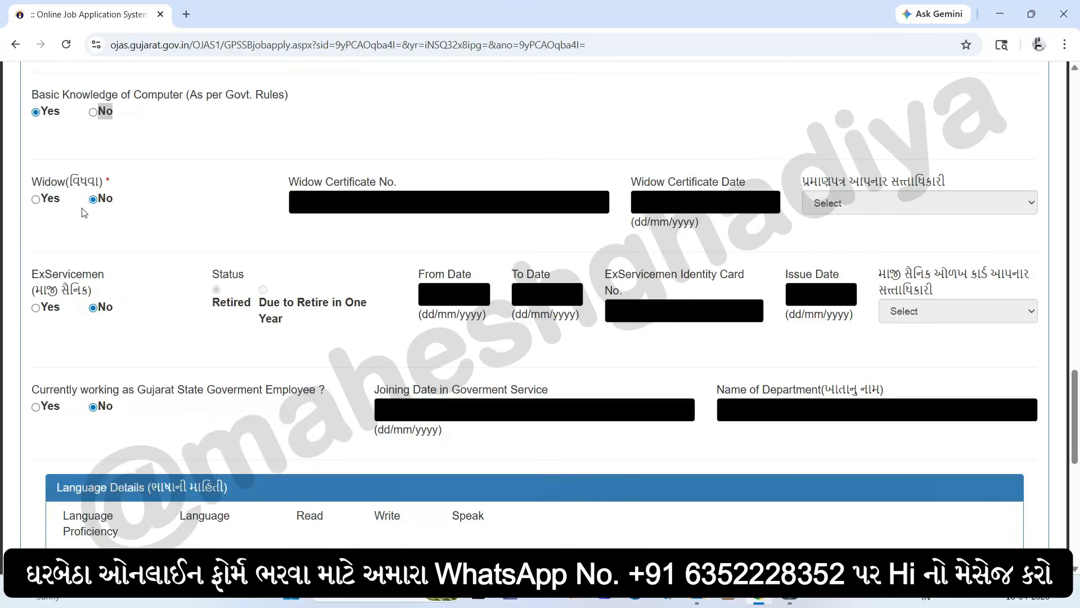
{"action": "left_click_drag", "start_coordinate": [38, 177], "coordinate": [109, 181]}
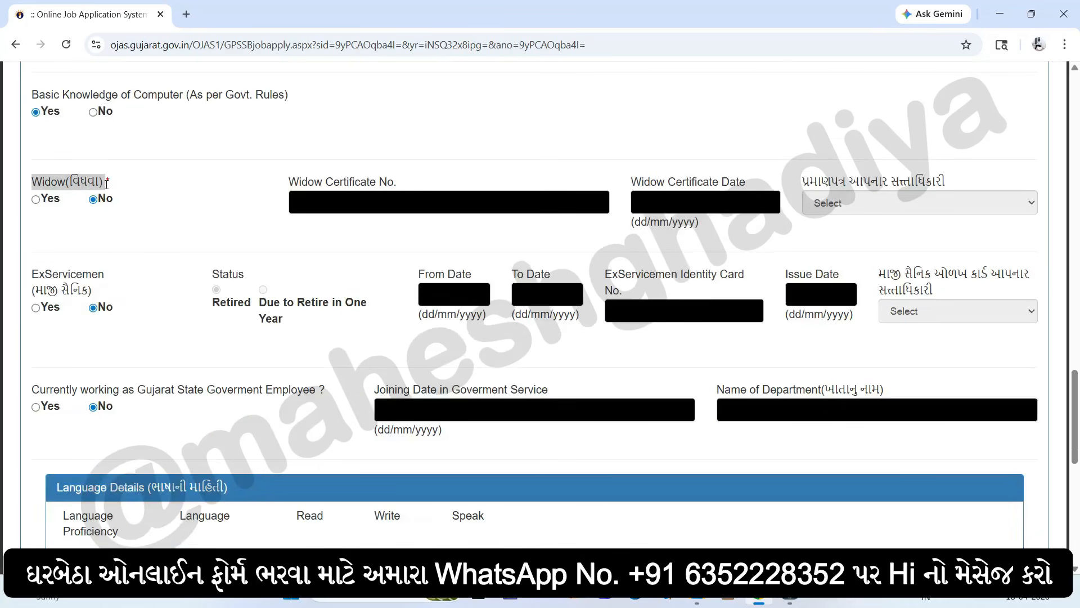
{"action": "left_click", "coordinate": [50, 198]}
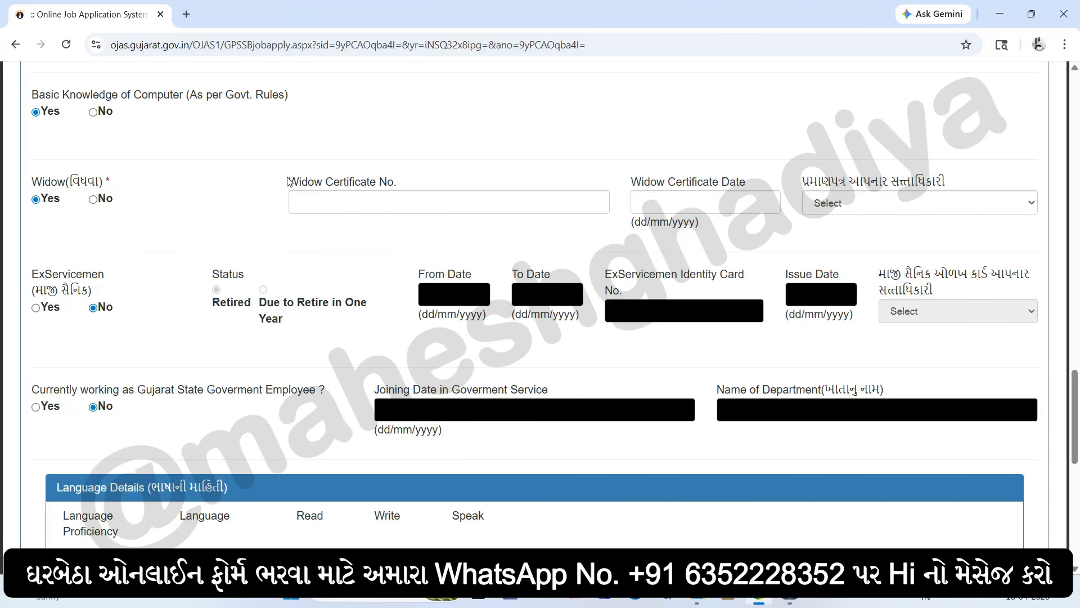
Examine the widow certificate number and date fields and the issuing-authority options.
{"action": "left_click_drag", "start_coordinate": [289, 181], "coordinate": [405, 192]}
{"action": "left_click", "coordinate": [331, 211]}
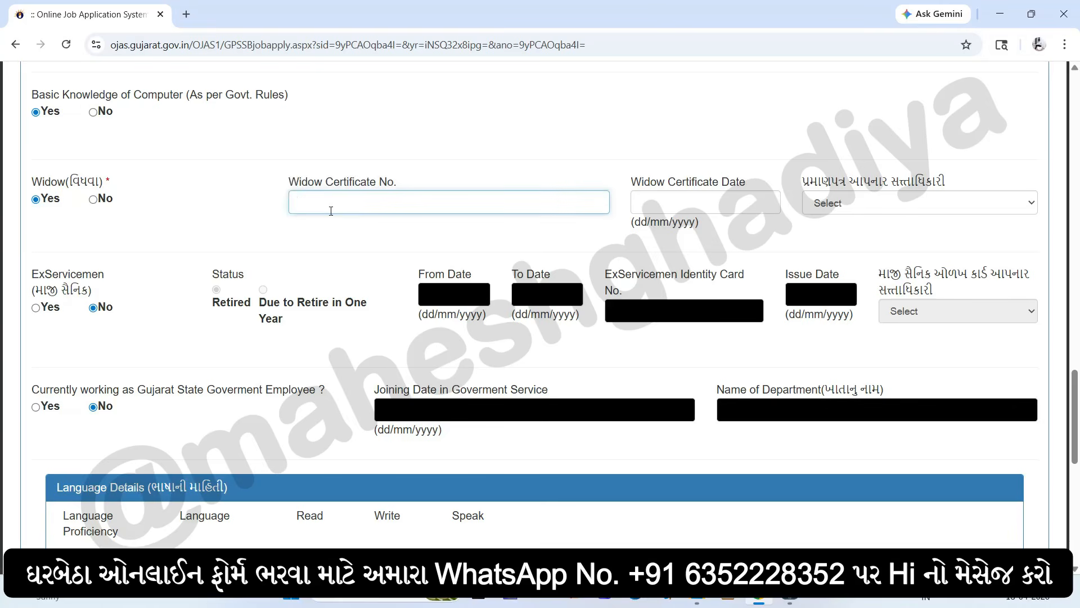
{"action": "left_click_drag", "start_coordinate": [632, 184], "coordinate": [751, 186]}
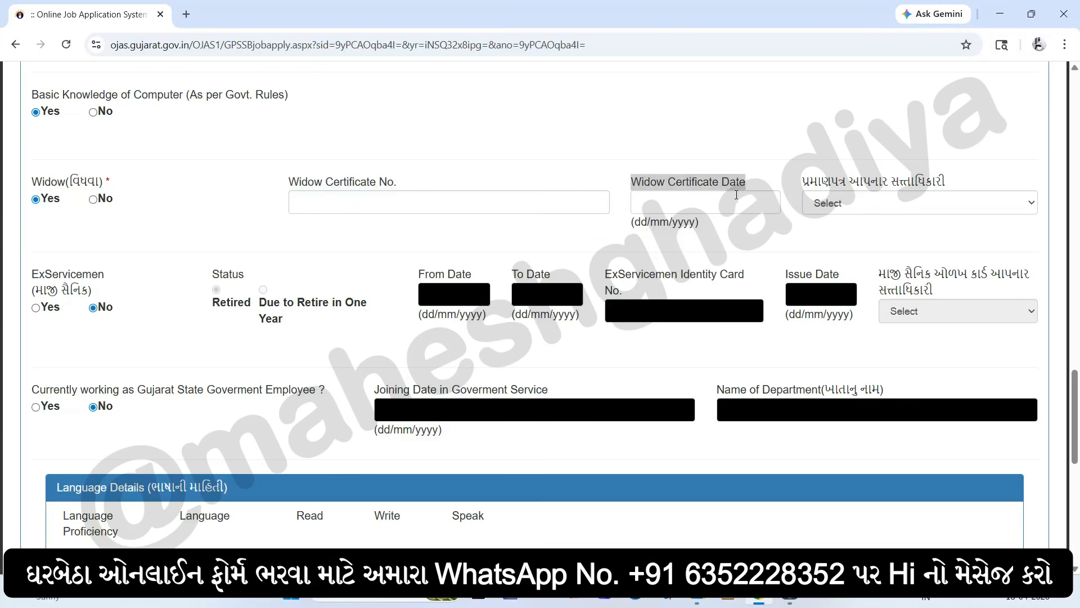
{"action": "left_click", "coordinate": [726, 201]}
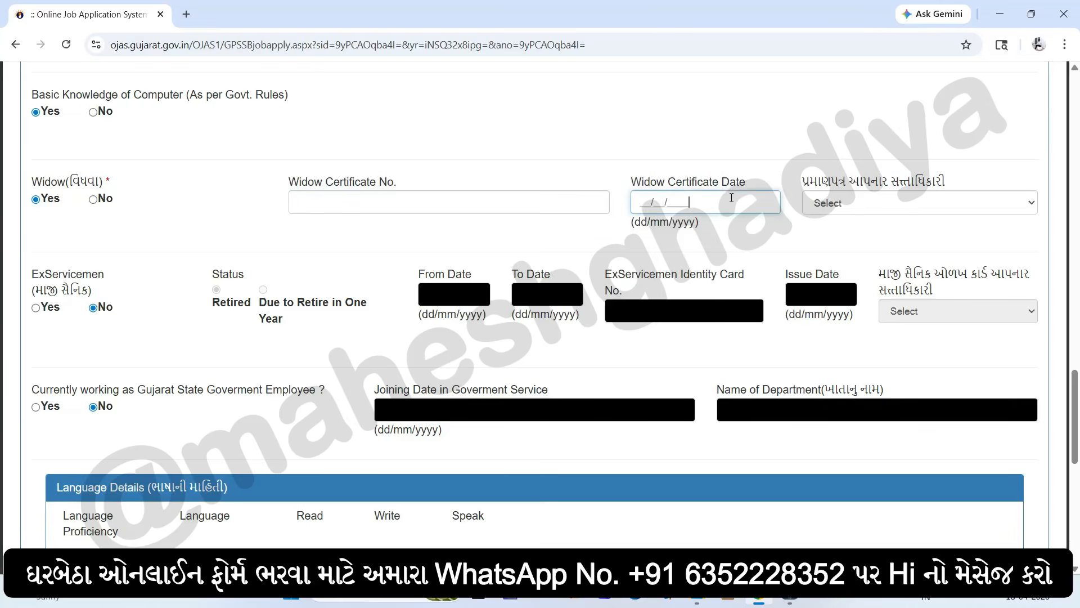
{"action": "left_click", "coordinate": [885, 203]}
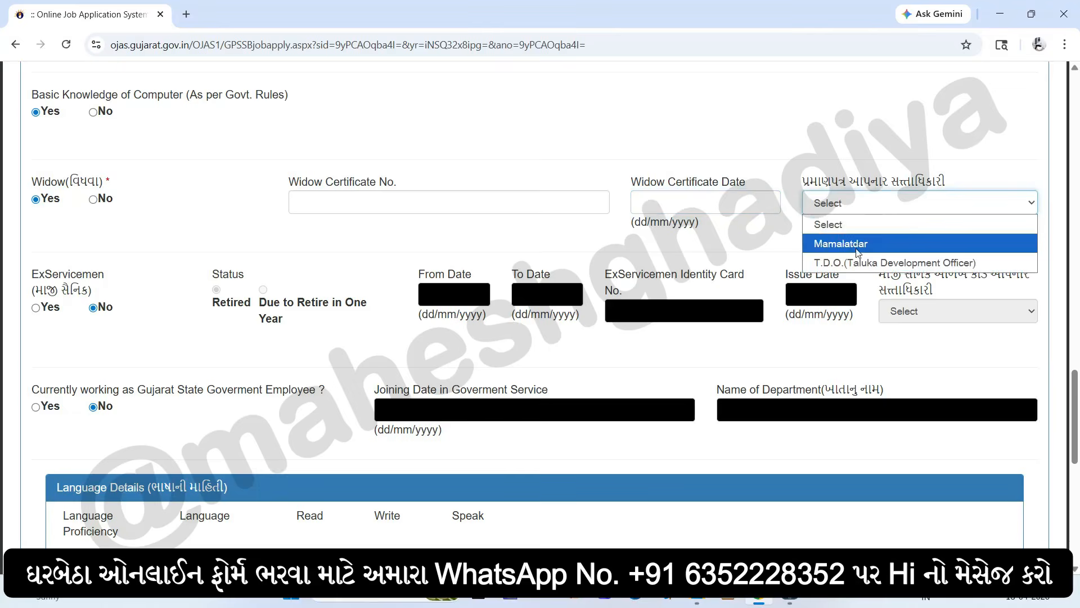
{"action": "left_click", "coordinate": [785, 239]}
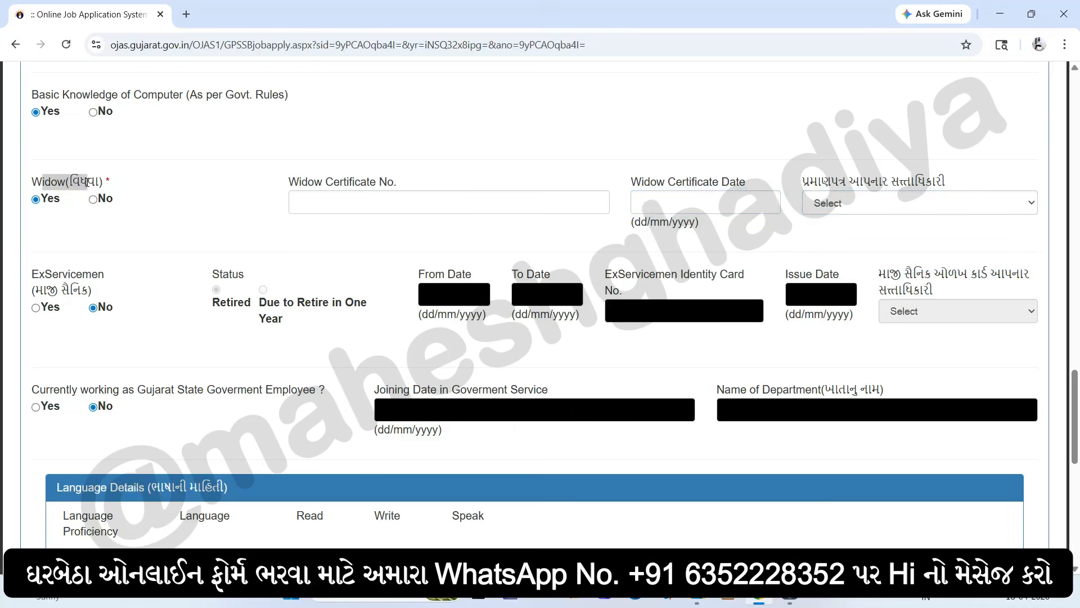
Answer No to the Widow question and Yes to the ExServicemen question.
{"action": "left_click", "coordinate": [93, 199]}
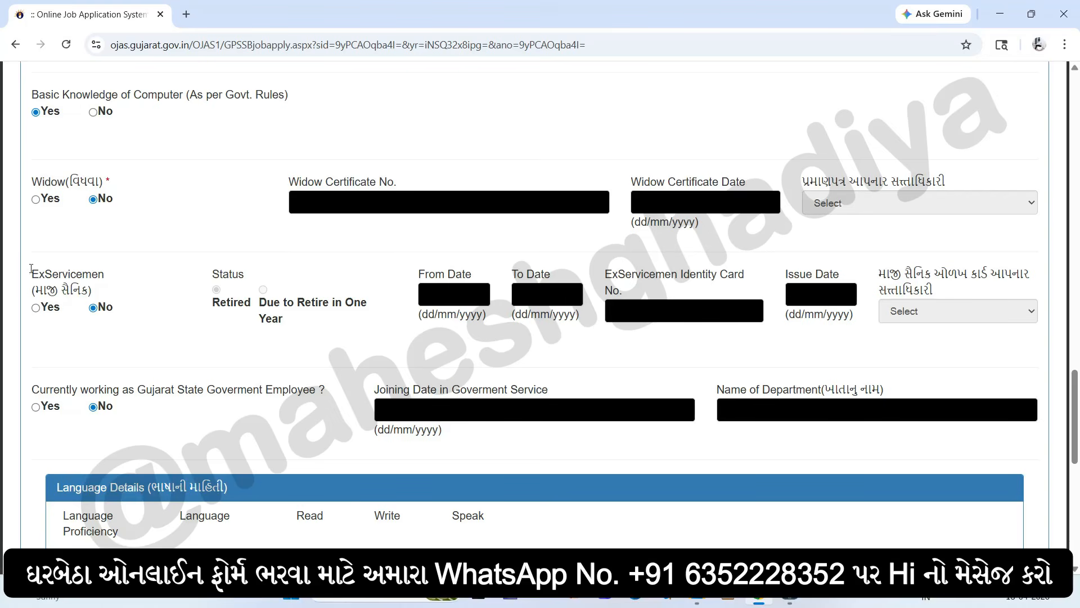
{"action": "left_click_drag", "start_coordinate": [34, 271], "coordinate": [99, 295]}
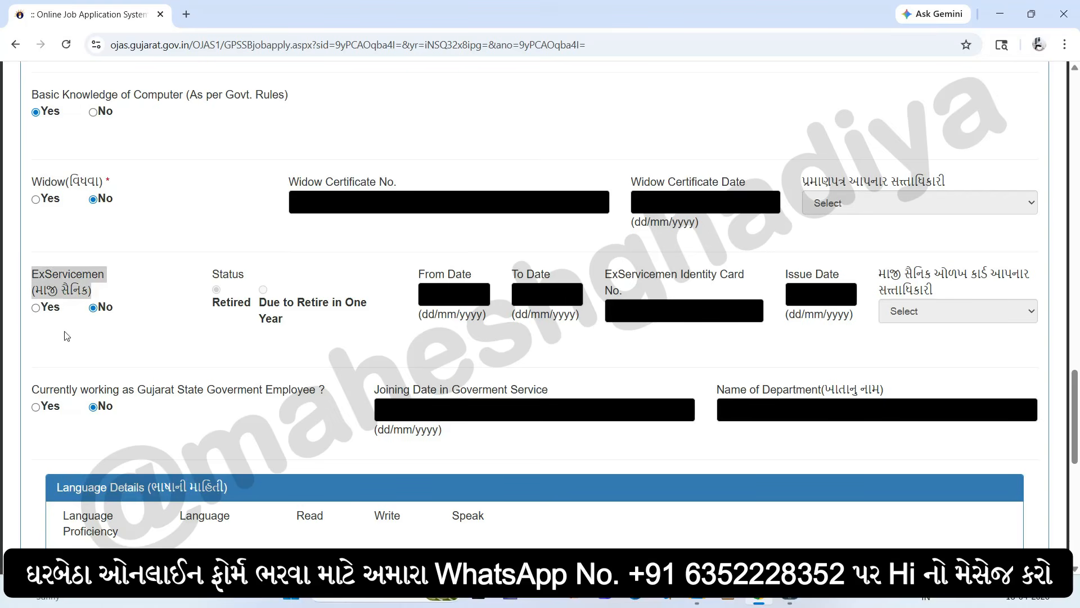
{"action": "left_click", "coordinate": [44, 307]}
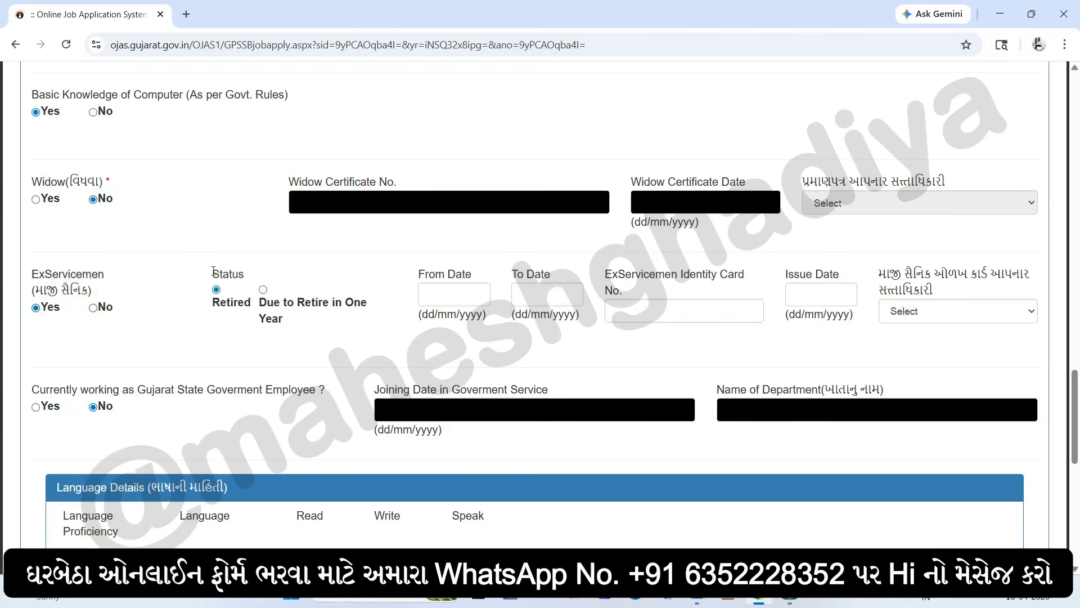
Examine the ExServicemen fields for Retired status, including the service dates, identity card number, issue date and issuing-authority options.
{"action": "left_click_drag", "start_coordinate": [214, 272], "coordinate": [248, 277]}
{"action": "left_click_drag", "start_coordinate": [209, 313], "coordinate": [242, 307]}
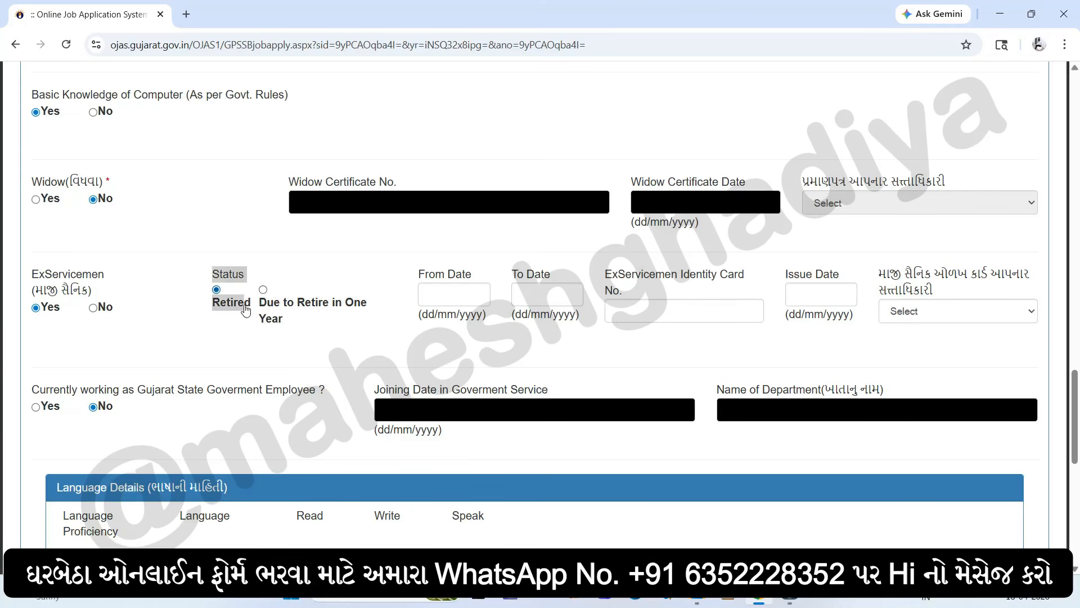
{"action": "left_click_drag", "start_coordinate": [422, 274], "coordinate": [471, 275]}
{"action": "left_click", "coordinate": [451, 293]}
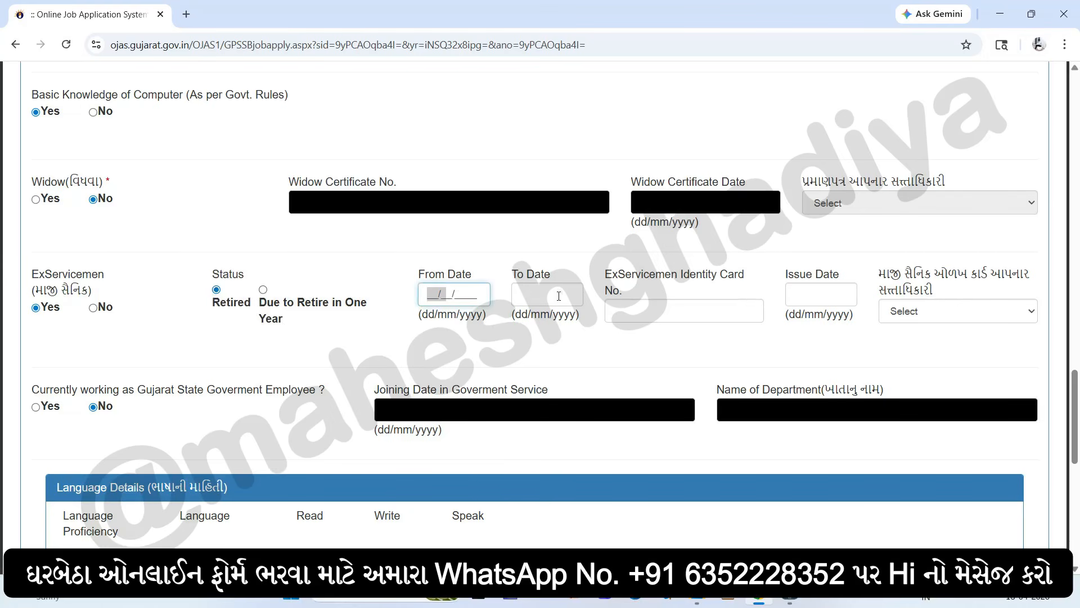
{"action": "left_click", "coordinate": [515, 294]}
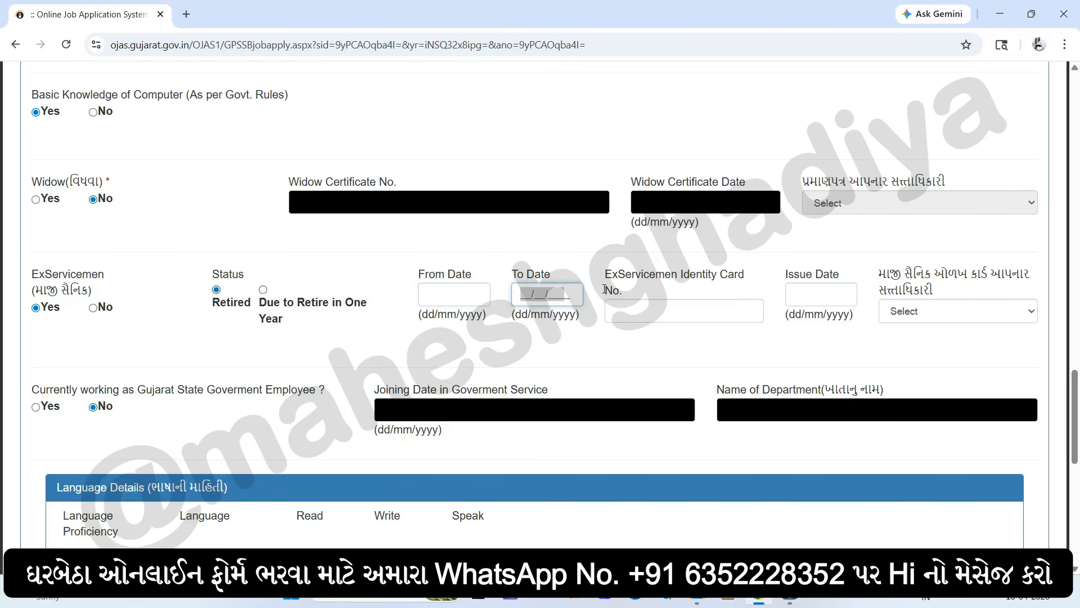
{"action": "left_click_drag", "start_coordinate": [605, 278], "coordinate": [628, 294]}
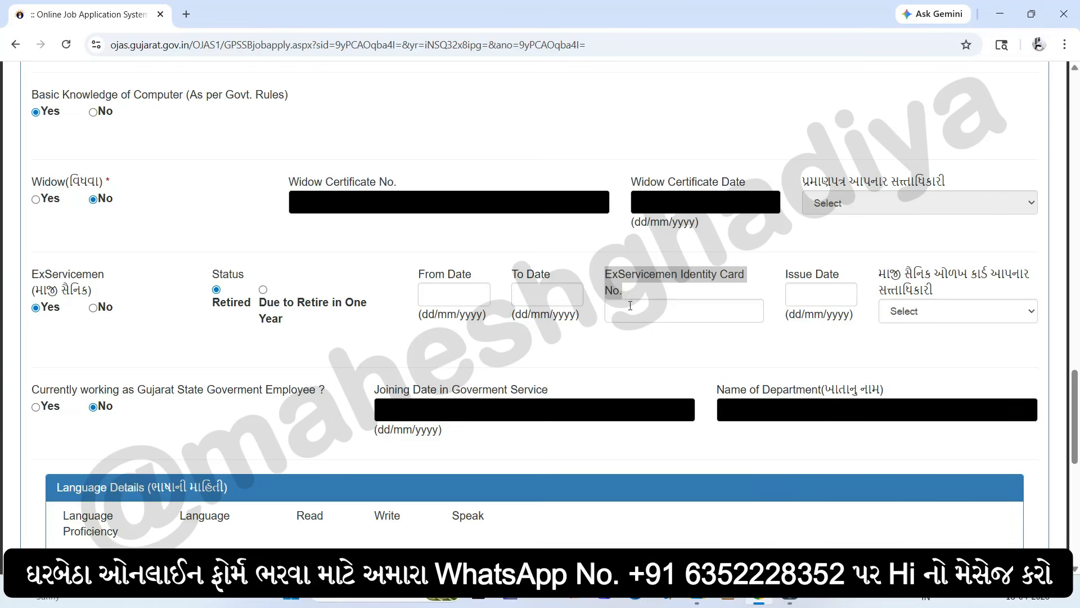
{"action": "left_click", "coordinate": [630, 311]}
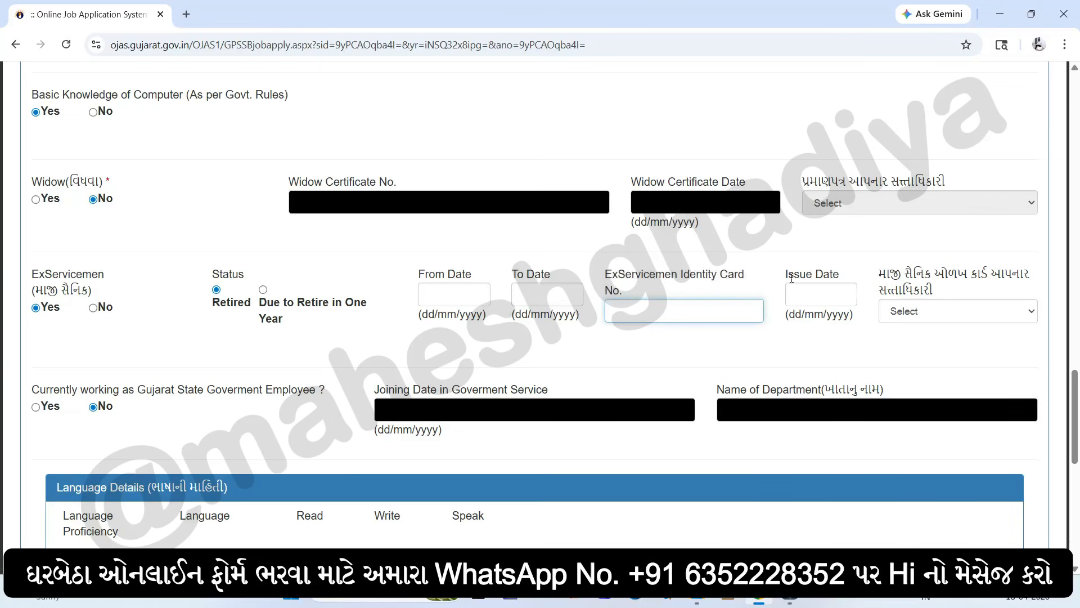
{"action": "left_click_drag", "start_coordinate": [792, 278], "coordinate": [833, 285]}
{"action": "left_click", "coordinate": [842, 301]}
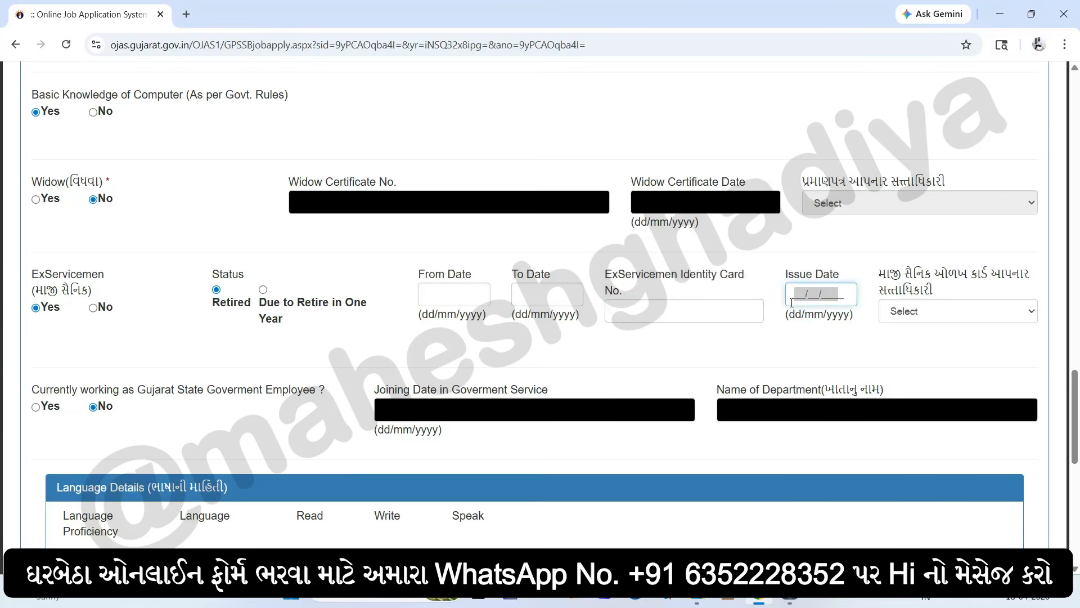
{"action": "left_click", "coordinate": [910, 314]}
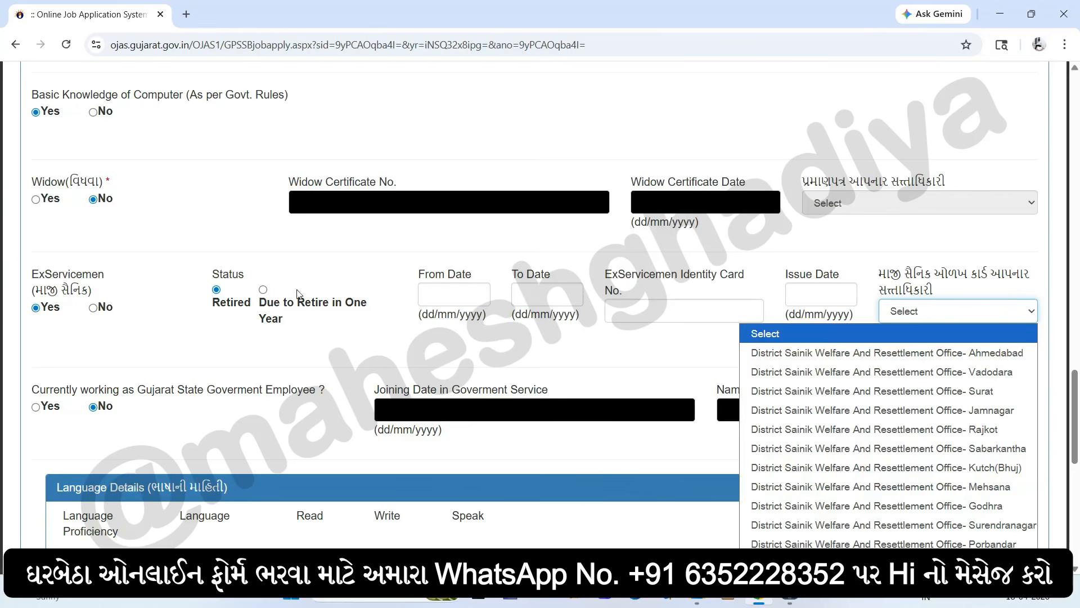
Set the ExServicemen status to Due to Retire in One Year and review its date and Retirement Order / N.O.C No. fields.
{"action": "left_click", "coordinate": [264, 303]}
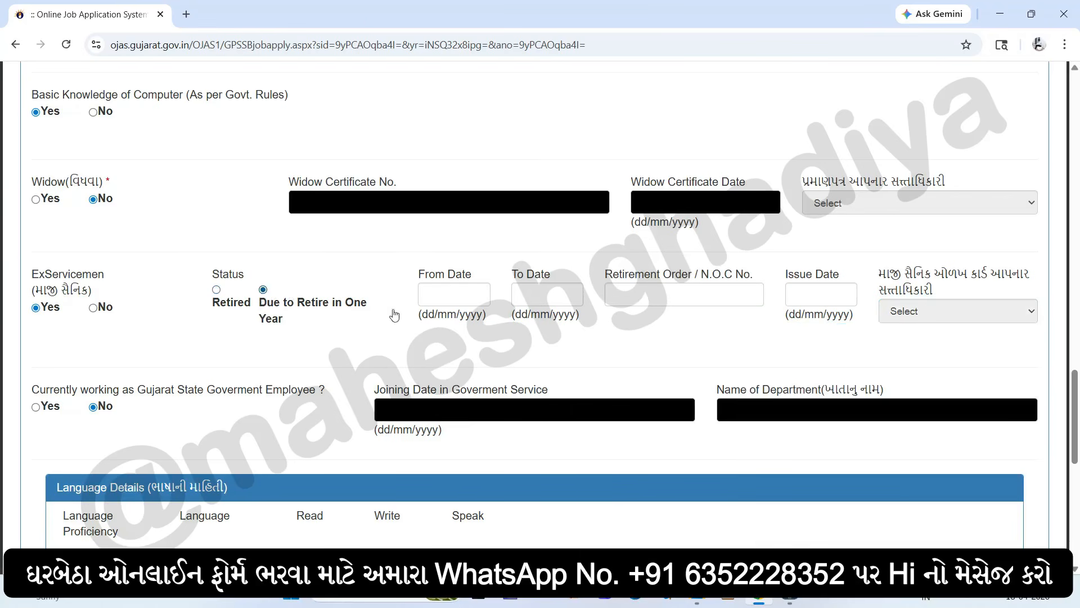
{"action": "left_click_drag", "start_coordinate": [418, 275], "coordinate": [490, 293]}
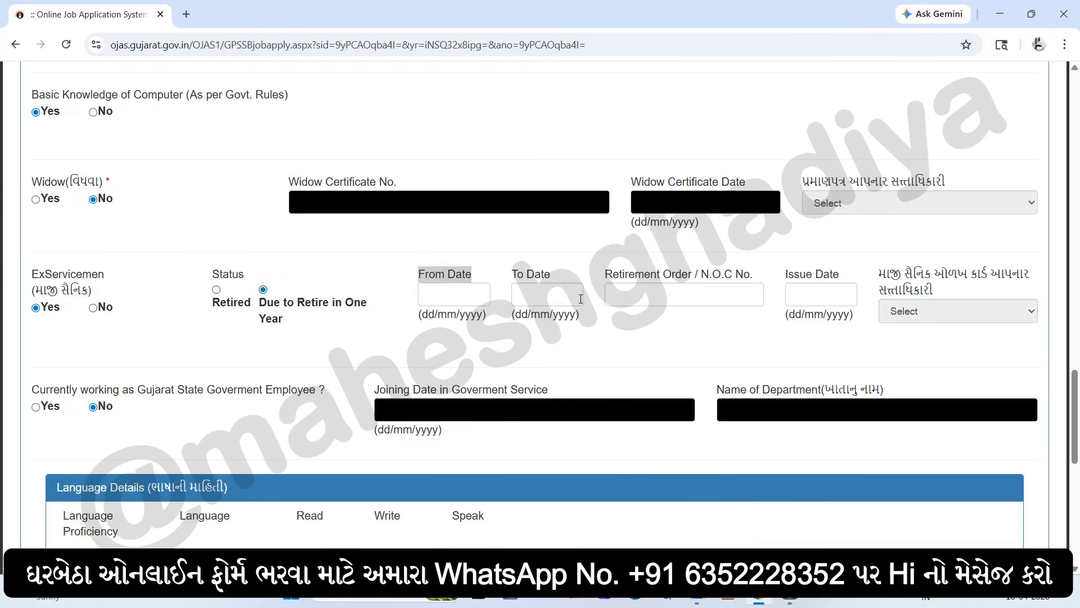
{"action": "left_click_drag", "start_coordinate": [581, 299], "coordinate": [516, 298]}
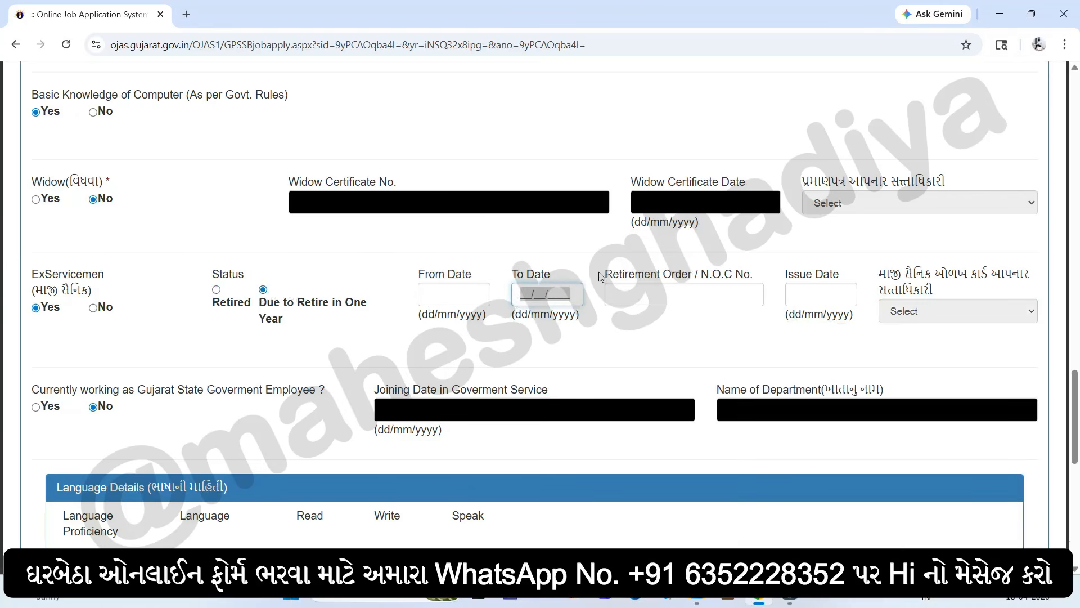
{"action": "left_click_drag", "start_coordinate": [604, 276], "coordinate": [749, 273]}
{"action": "left_click", "coordinate": [676, 298]}
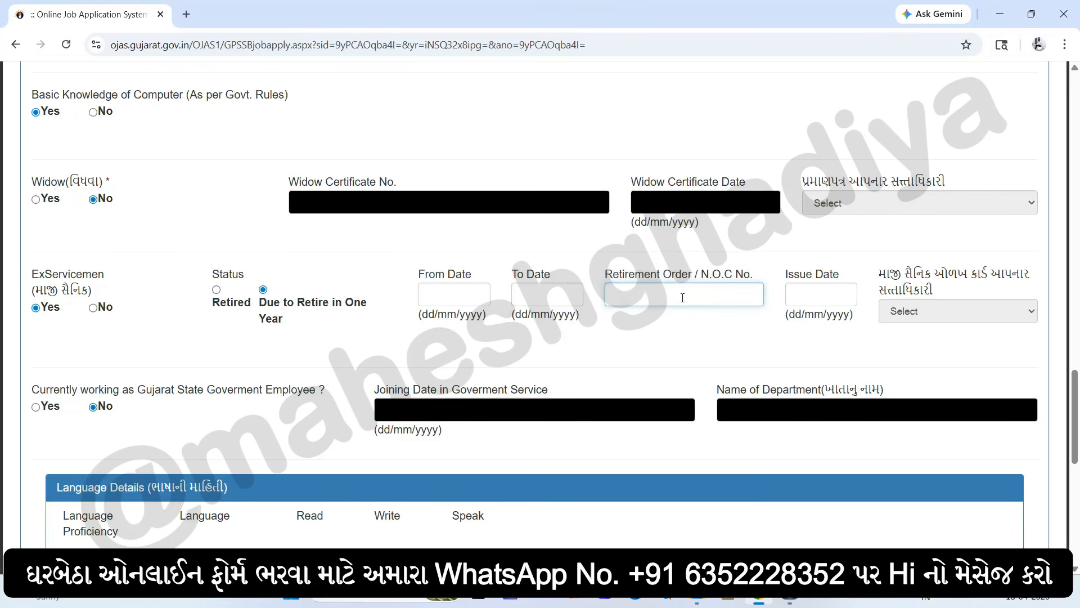
{"action": "left_click_drag", "start_coordinate": [793, 276], "coordinate": [825, 276]}
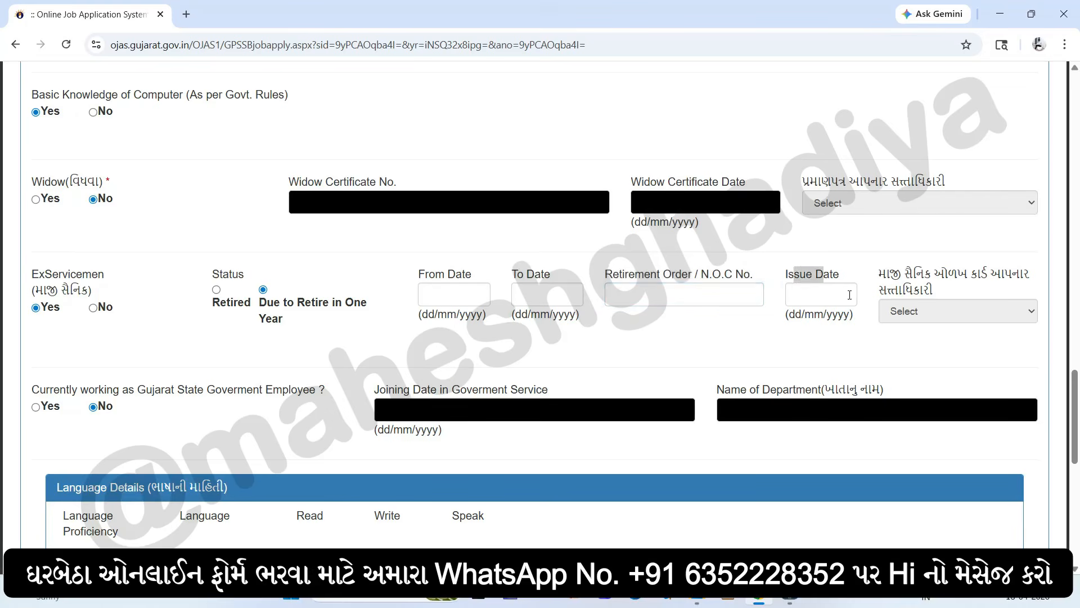
{"action": "left_click", "coordinate": [795, 295]}
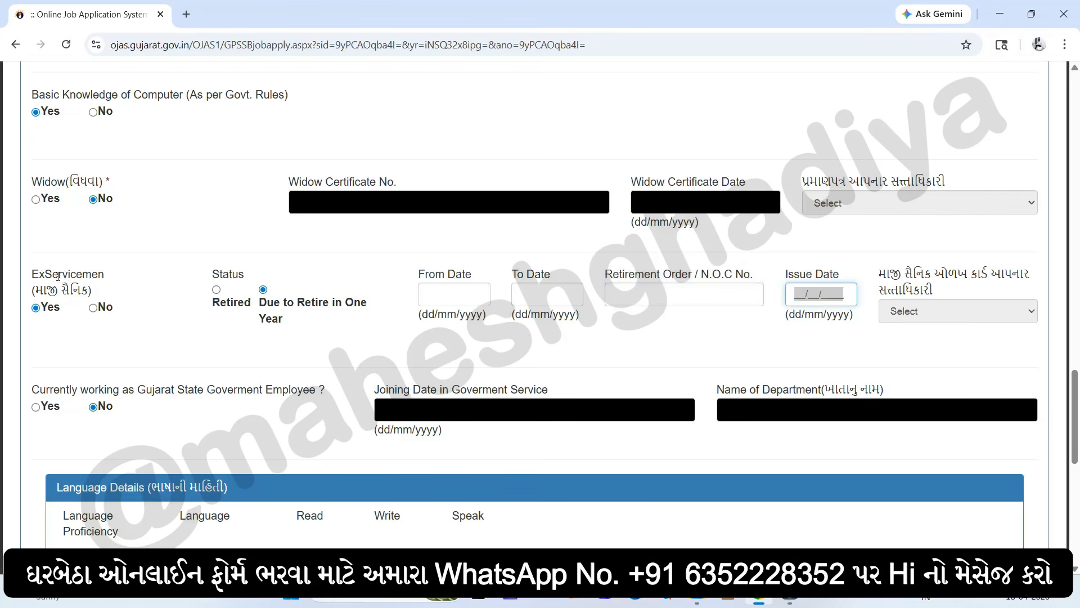
Answer No to the ExServicemen question.
{"action": "left_click_drag", "start_coordinate": [105, 289], "coordinate": [97, 275]}
{"action": "left_click", "coordinate": [92, 308]}
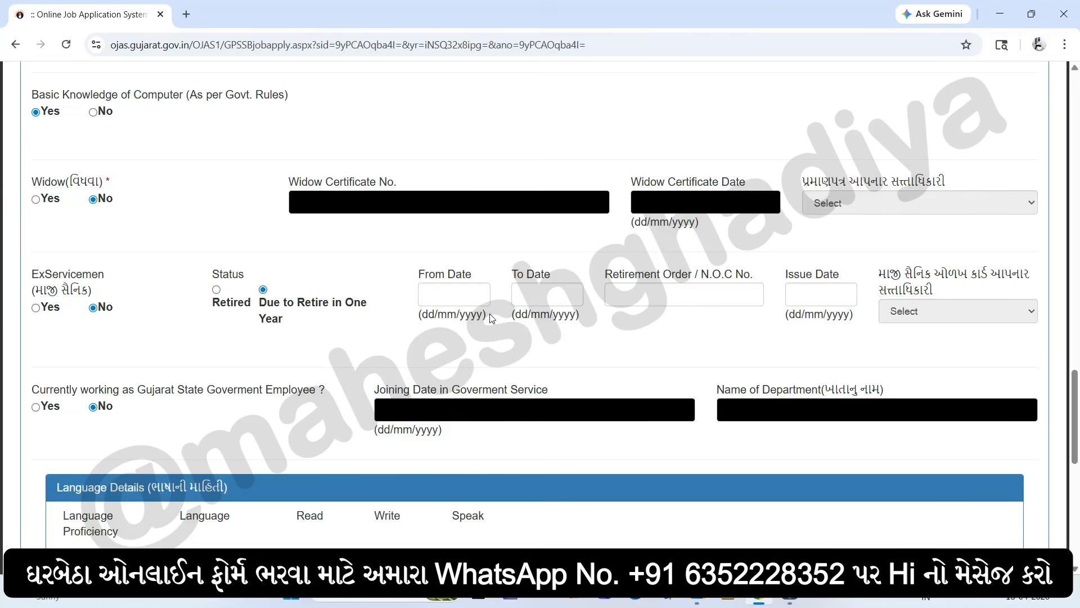
{"action": "scroll", "coordinate": [486, 304], "scroll_direction": "down", "scroll_amount": 1}
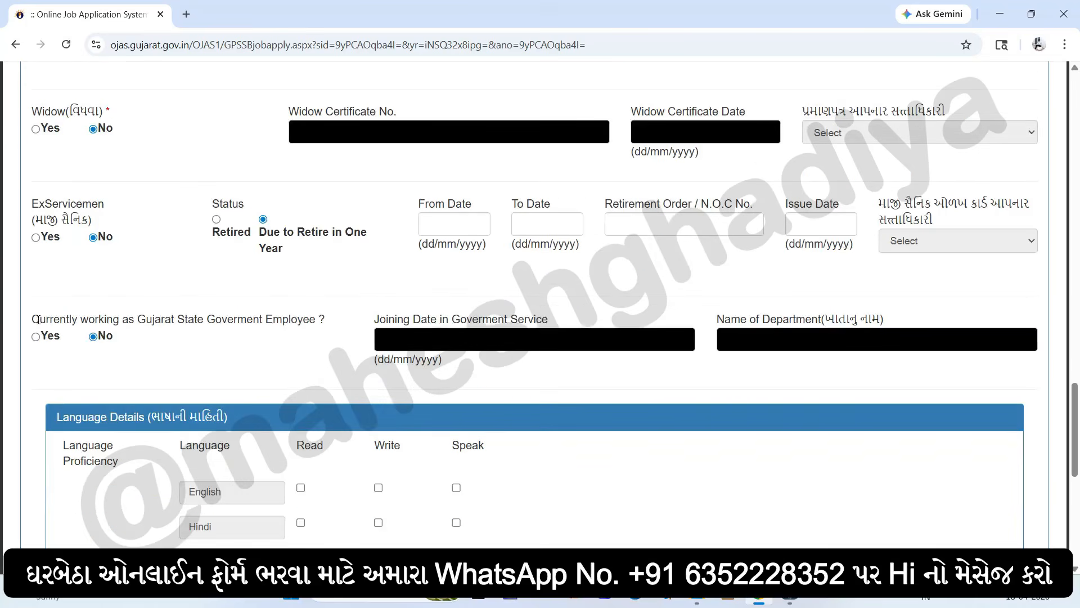
Answer Yes to the Gujarat State Government Employee question to examine its joining date and department fields, and reset it to No.
{"action": "left_click_drag", "start_coordinate": [37, 319], "coordinate": [310, 329]}
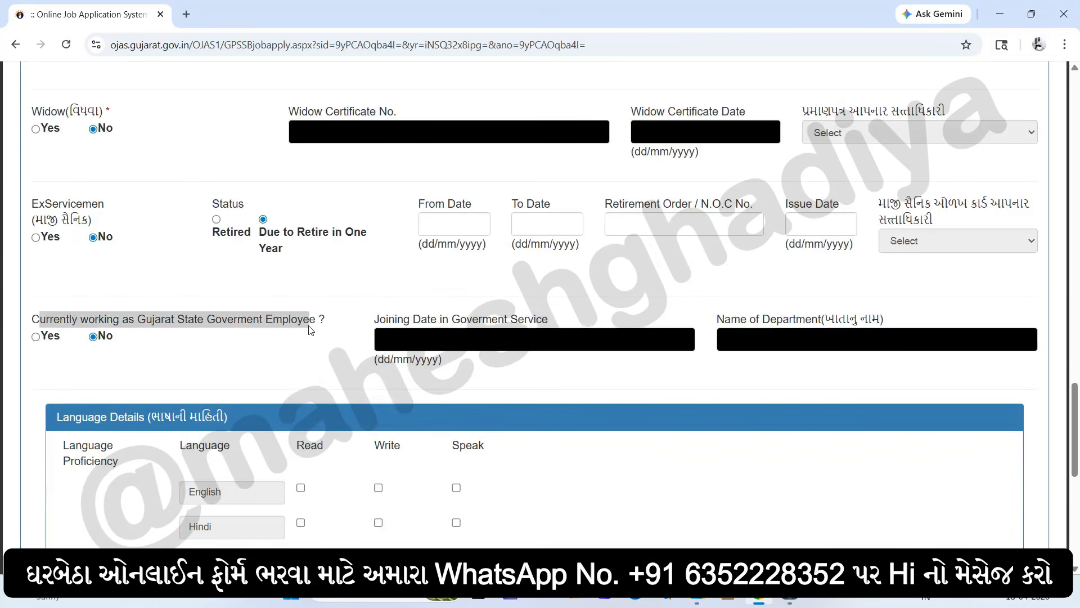
{"action": "left_click", "coordinate": [162, 342]}
{"action": "left_click_drag", "start_coordinate": [59, 319], "coordinate": [261, 332]}
{"action": "left_click", "coordinate": [36, 336]}
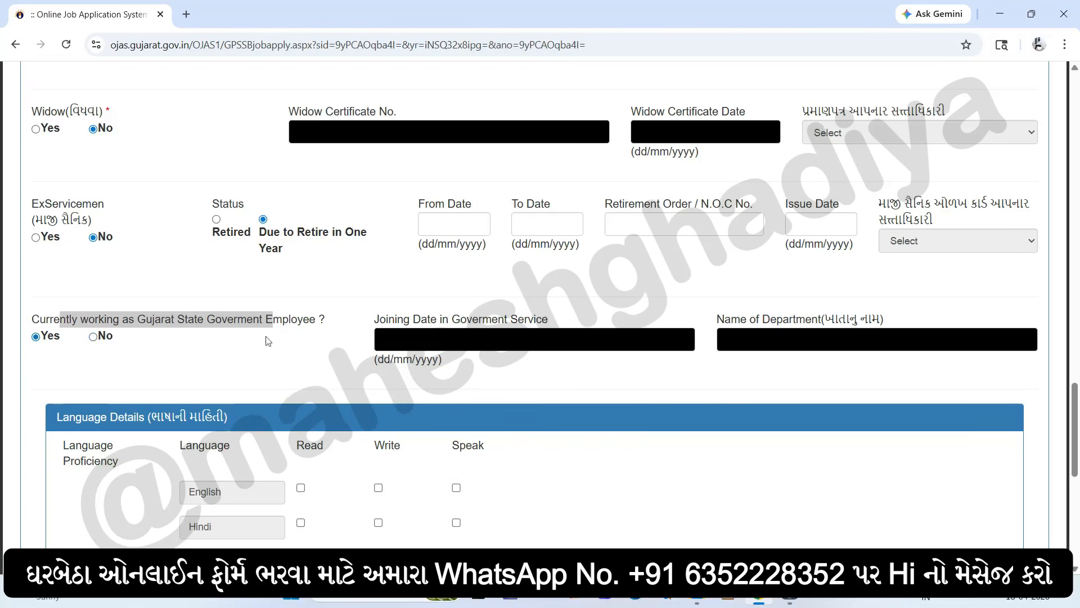
{"action": "left_click_drag", "start_coordinate": [403, 317], "coordinate": [523, 318]}
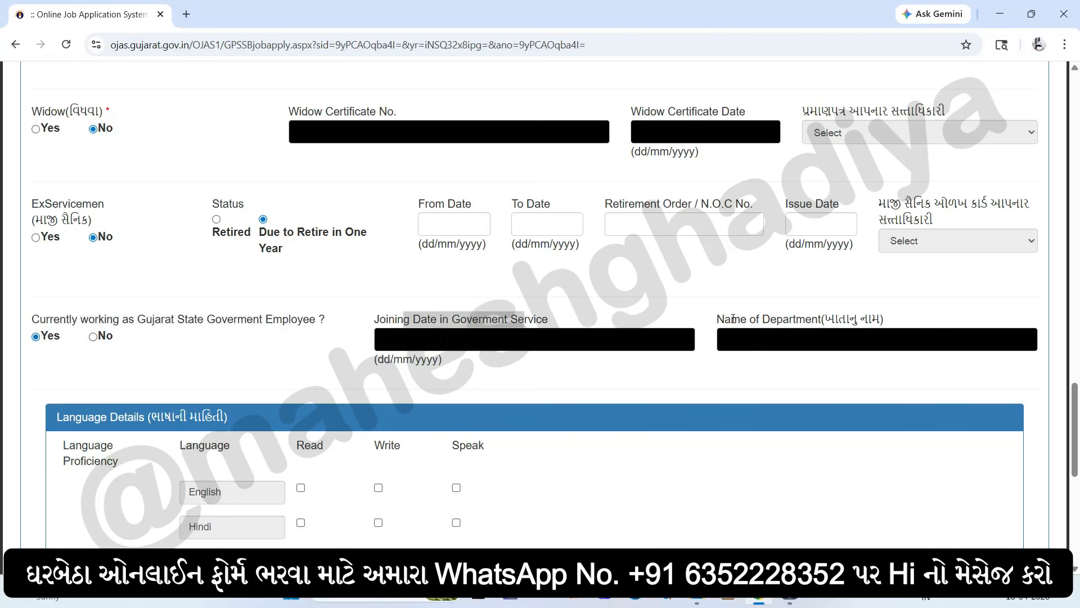
{"action": "left_click_drag", "start_coordinate": [733, 319], "coordinate": [849, 319]}
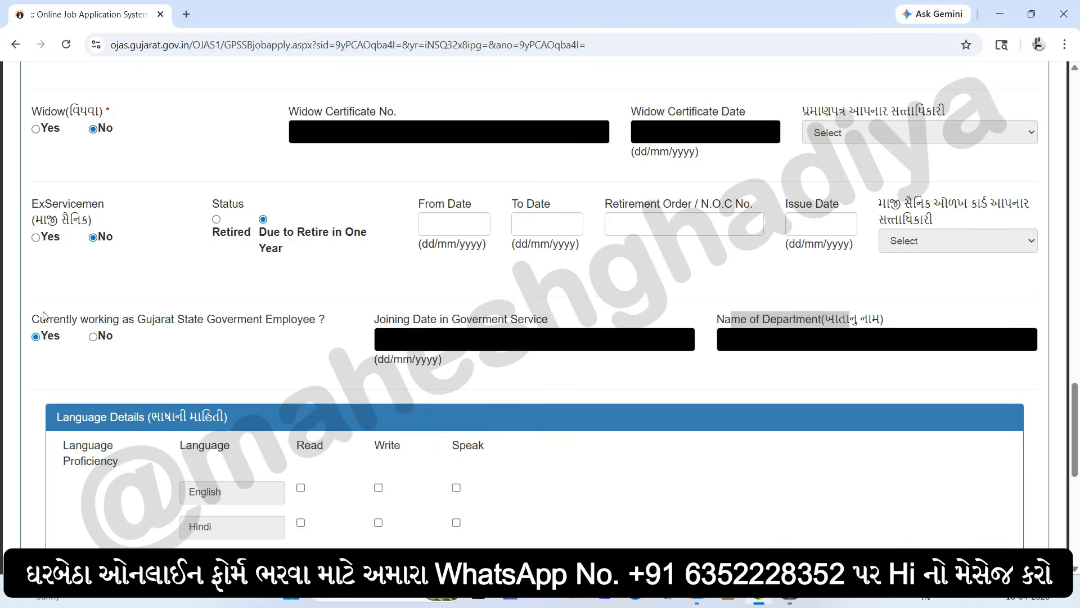
{"action": "left_click_drag", "start_coordinate": [49, 319], "coordinate": [316, 322]}
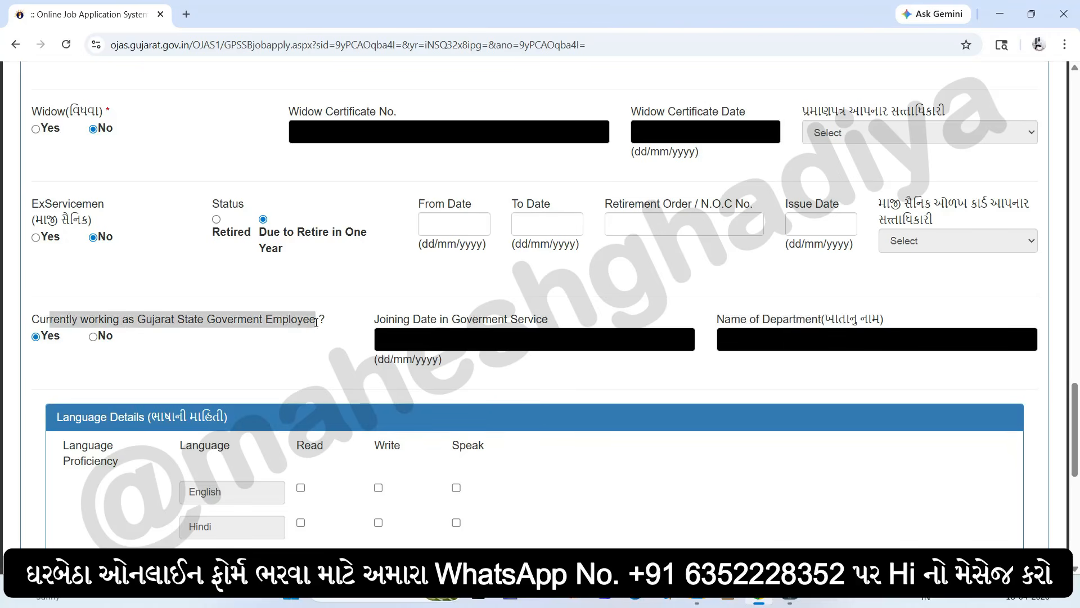
{"action": "left_click", "coordinate": [93, 336]}
Review the Language Details section and mark Read proficiency for English, Hindi and Gujarati.
{"action": "scroll", "coordinate": [174, 353], "scroll_direction": "down", "scroll_amount": 3}
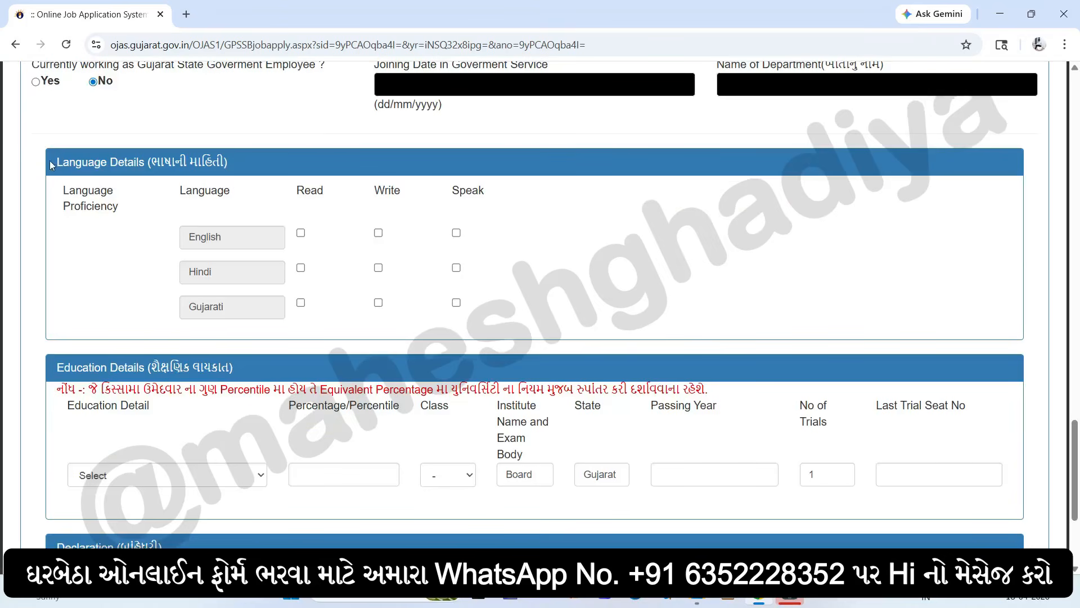
{"action": "left_click_drag", "start_coordinate": [50, 161], "coordinate": [243, 179]}
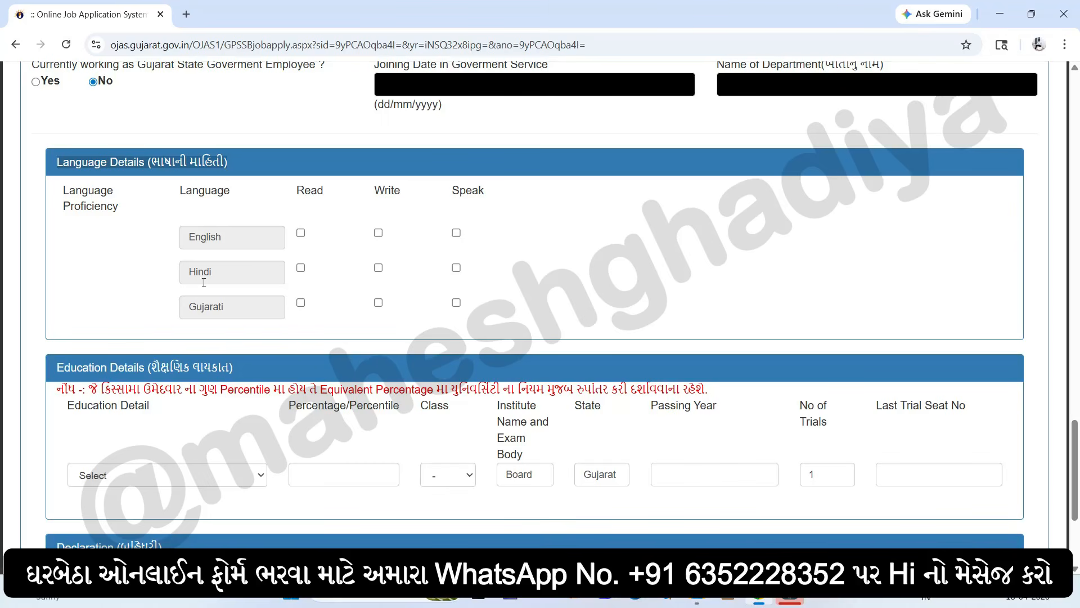
{"action": "left_click_drag", "start_coordinate": [175, 197], "coordinate": [242, 196]}
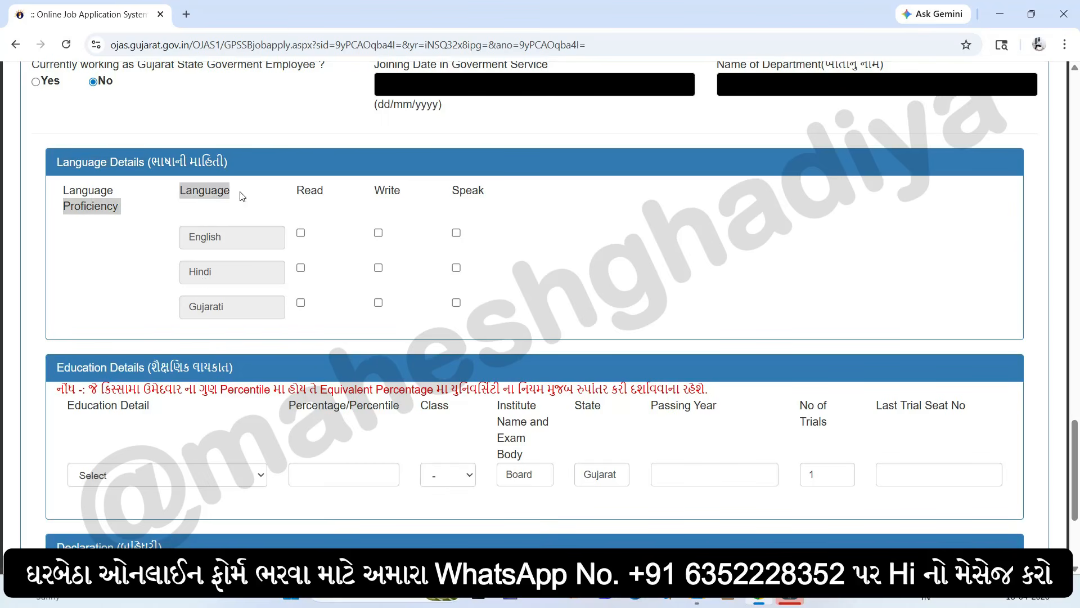
{"action": "double_click", "coordinate": [206, 235]}
{"action": "double_click", "coordinate": [216, 272]}
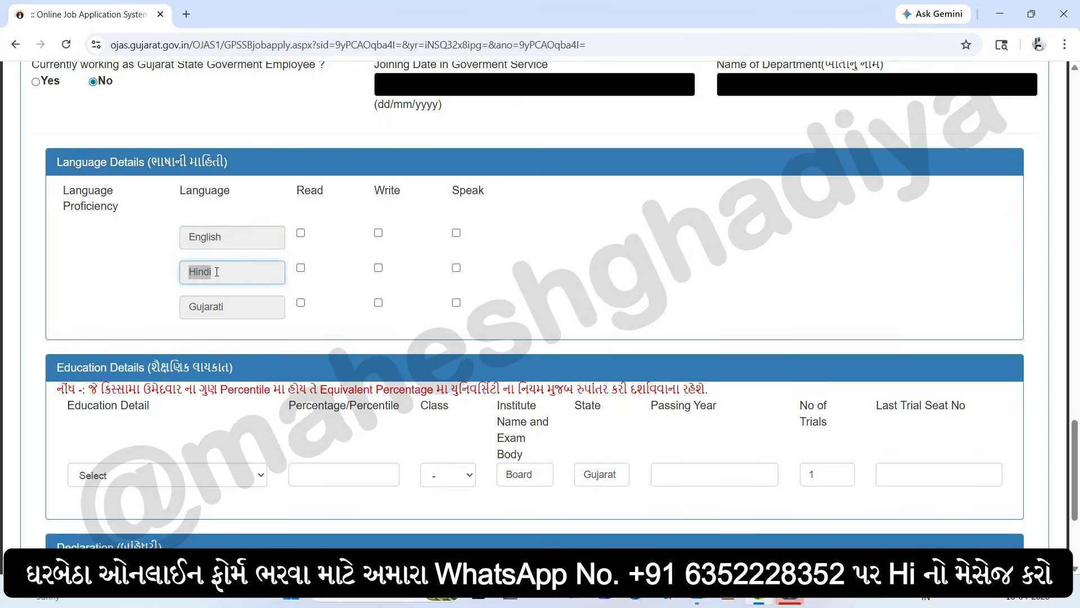
{"action": "double_click", "coordinate": [206, 307]}
{"action": "left_click_drag", "start_coordinate": [297, 190], "coordinate": [328, 197]}
{"action": "left_click", "coordinate": [300, 233]}
{"action": "left_click", "coordinate": [300, 267]}
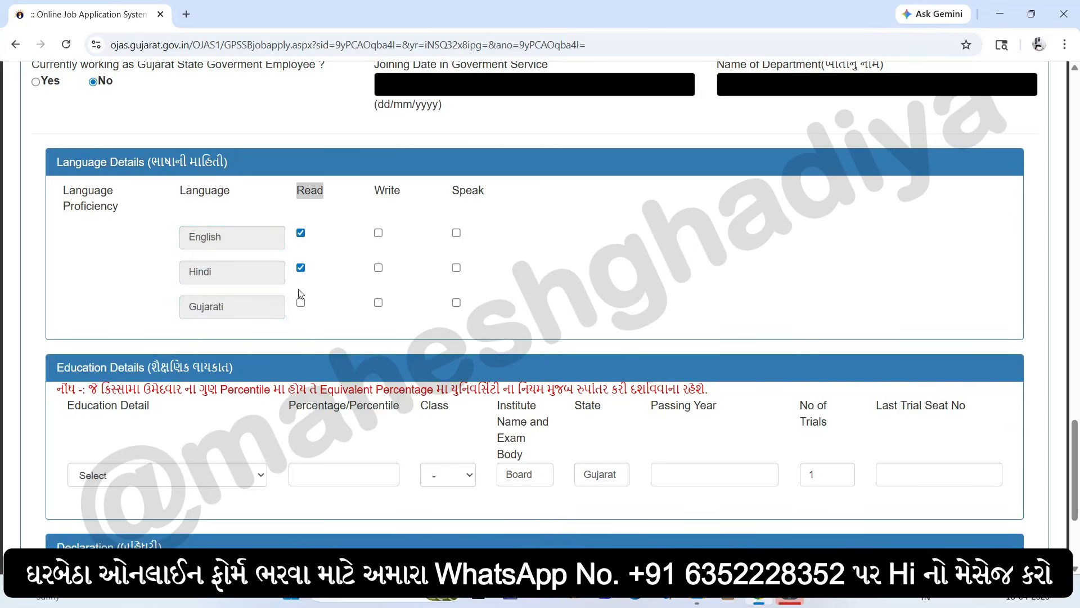
{"action": "left_click", "coordinate": [300, 303]}
Mark Write and Speak proficiency for English, Hindi and Gujarati in Language Details.
{"action": "left_click_drag", "start_coordinate": [373, 194], "coordinate": [409, 195]}
{"action": "left_click", "coordinate": [378, 233]}
{"action": "left_click", "coordinate": [378, 268]}
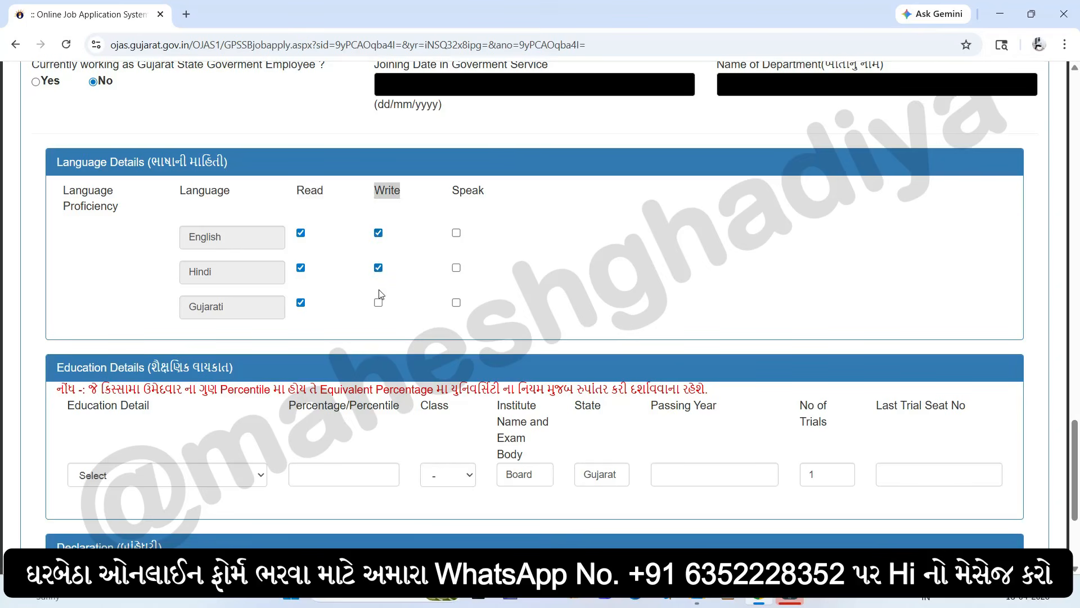
{"action": "left_click", "coordinate": [379, 304]}
{"action": "left_click_drag", "start_coordinate": [450, 190], "coordinate": [483, 193]}
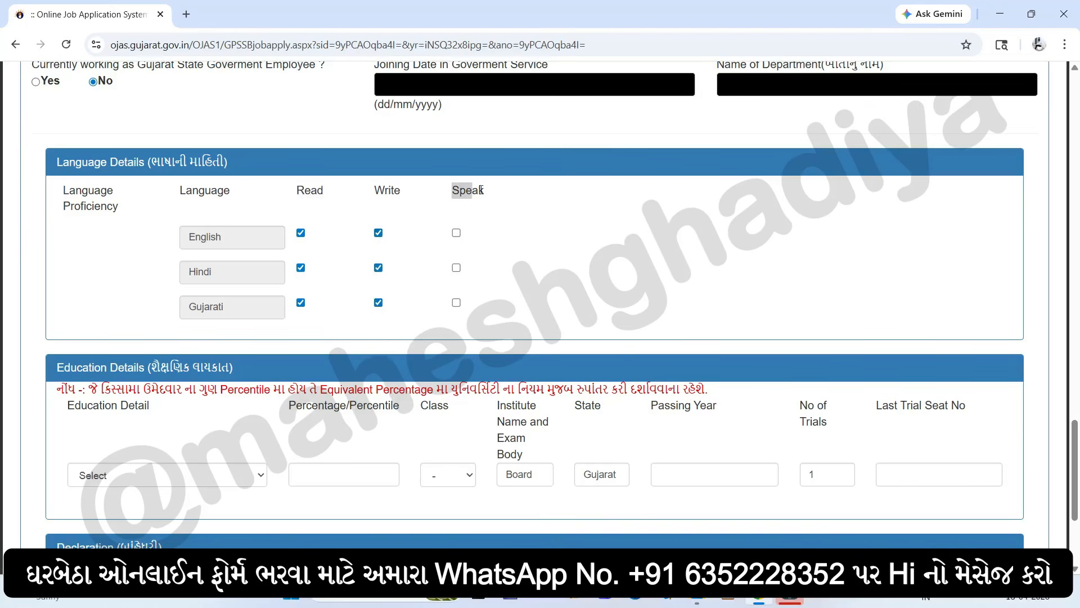
{"action": "left_click", "coordinate": [456, 232]}
{"action": "left_click", "coordinate": [456, 268]}
{"action": "left_click", "coordinate": [456, 302]}
Examine the degree options, the Percentage/Percentile field and the Class options in the Education Details section.
{"action": "scroll", "coordinate": [603, 349], "scroll_direction": "down", "scroll_amount": 4}
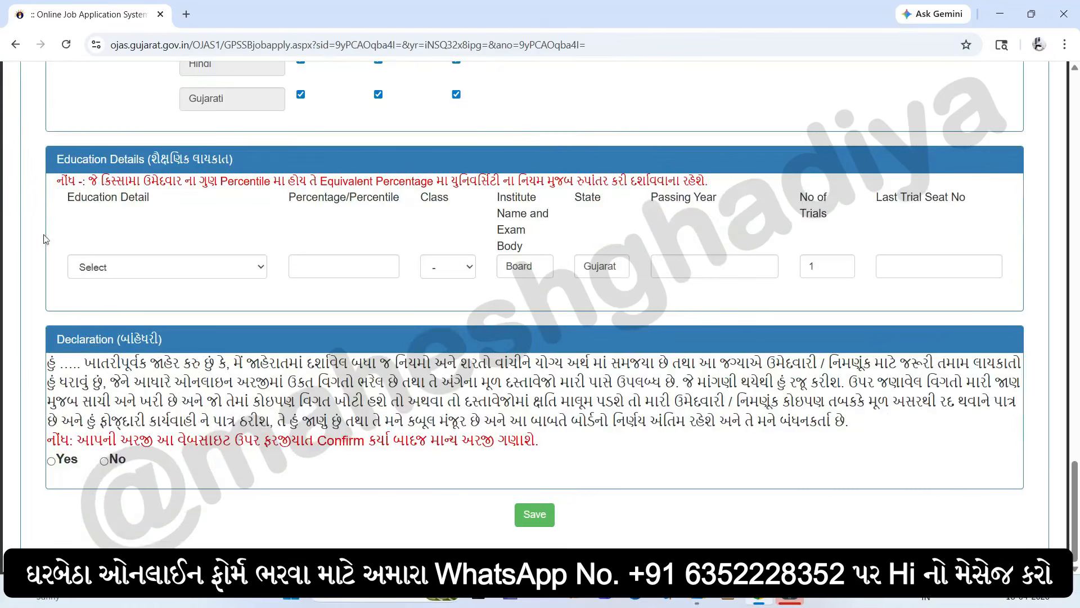
{"action": "left_click_drag", "start_coordinate": [47, 171], "coordinate": [236, 169]}
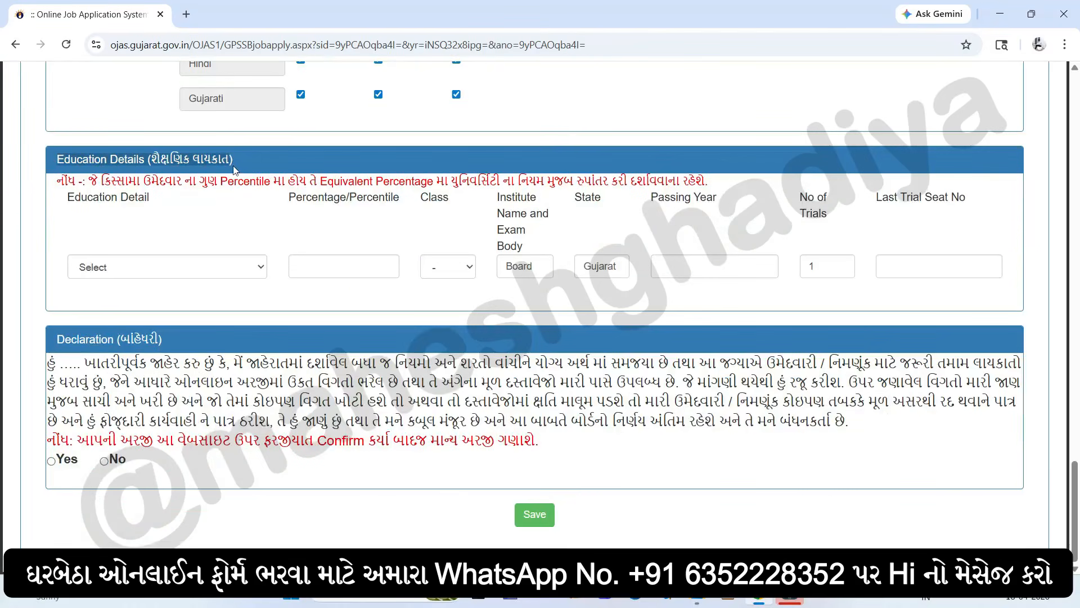
{"action": "left_click", "coordinate": [143, 276]}
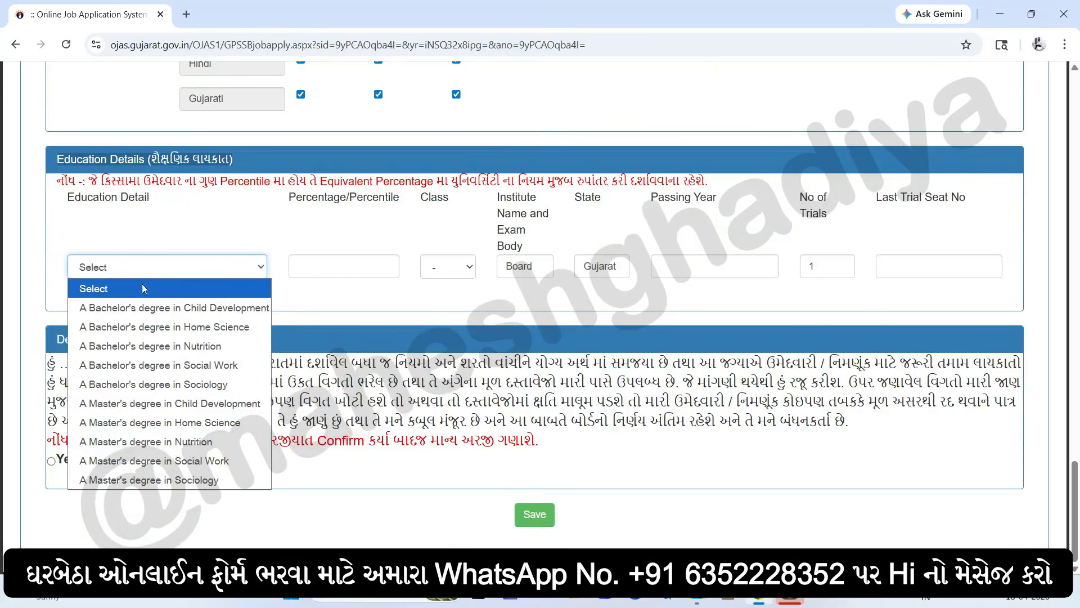
{"action": "left_click", "coordinate": [296, 196]}
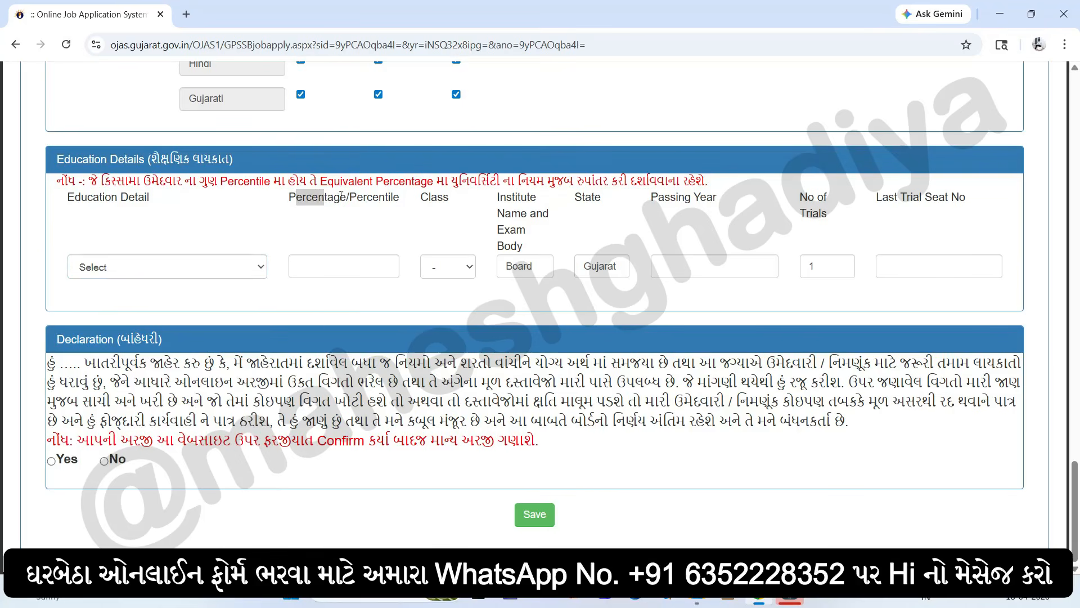
{"action": "left_click", "coordinate": [318, 264]}
{"action": "left_click", "coordinate": [281, 314]}
{"action": "left_click", "coordinate": [447, 268]}
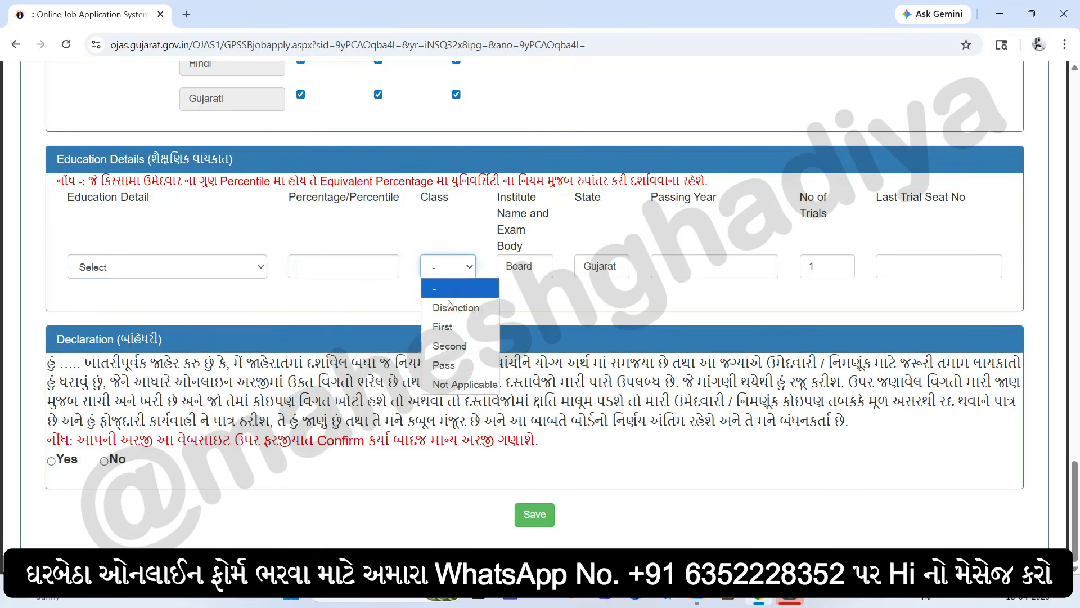
{"action": "left_click", "coordinate": [367, 303]}
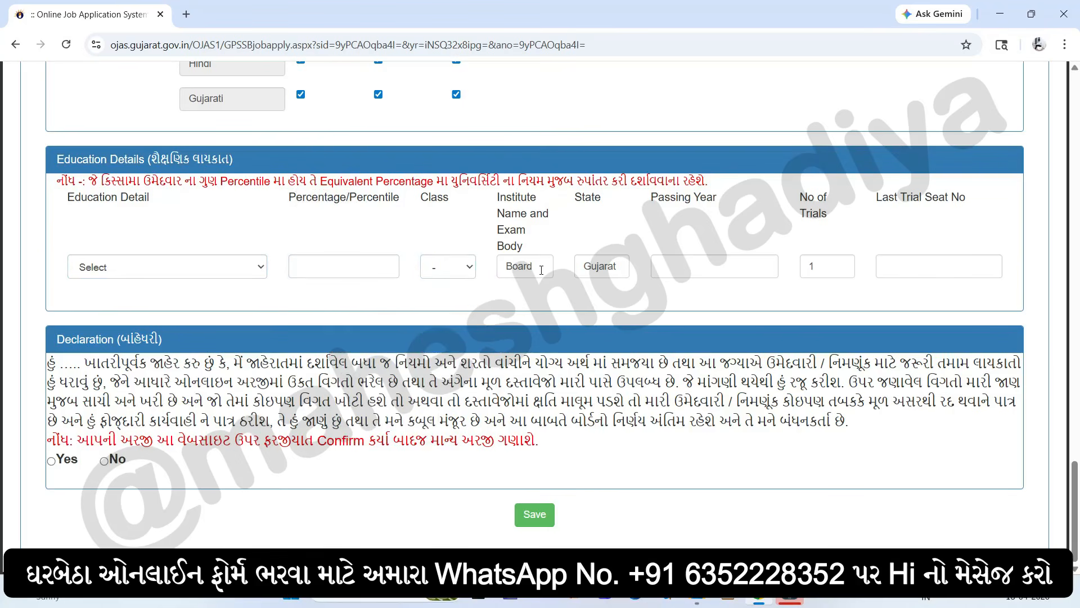
Examine the Institute Name, State, Passing Year, No of Trials and Last Trial Seat No fields in Education Details.
{"action": "left_click_drag", "start_coordinate": [541, 270], "coordinate": [505, 266]}
{"action": "left_click", "coordinate": [443, 309]}
{"action": "left_click_drag", "start_coordinate": [582, 267], "coordinate": [627, 268]}
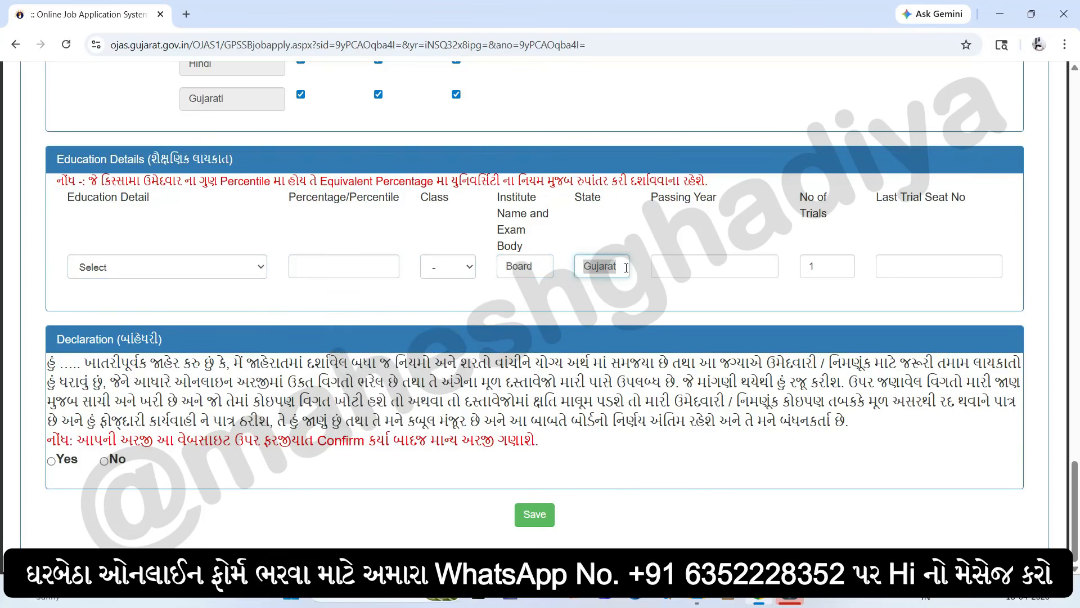
{"action": "left_click", "coordinate": [656, 219]}
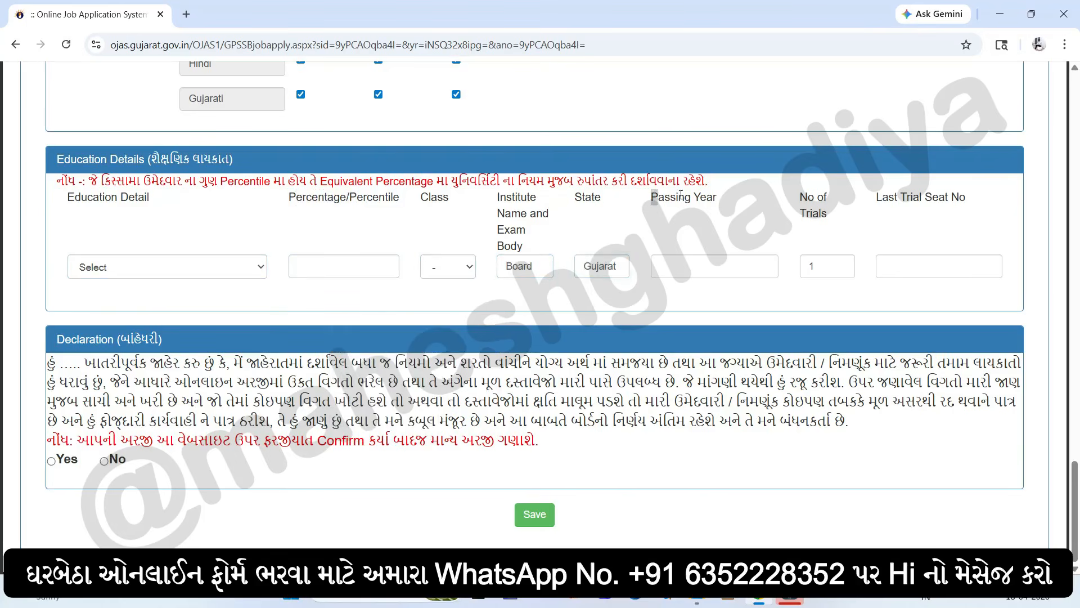
{"action": "left_click", "coordinate": [707, 264]}
{"action": "left_click", "coordinate": [657, 311]}
{"action": "left_click", "coordinate": [813, 266]}
{"action": "left_click", "coordinate": [892, 196]}
{"action": "left_click_drag", "start_coordinate": [892, 196], "coordinate": [964, 228]}
{"action": "left_click", "coordinate": [920, 266]}
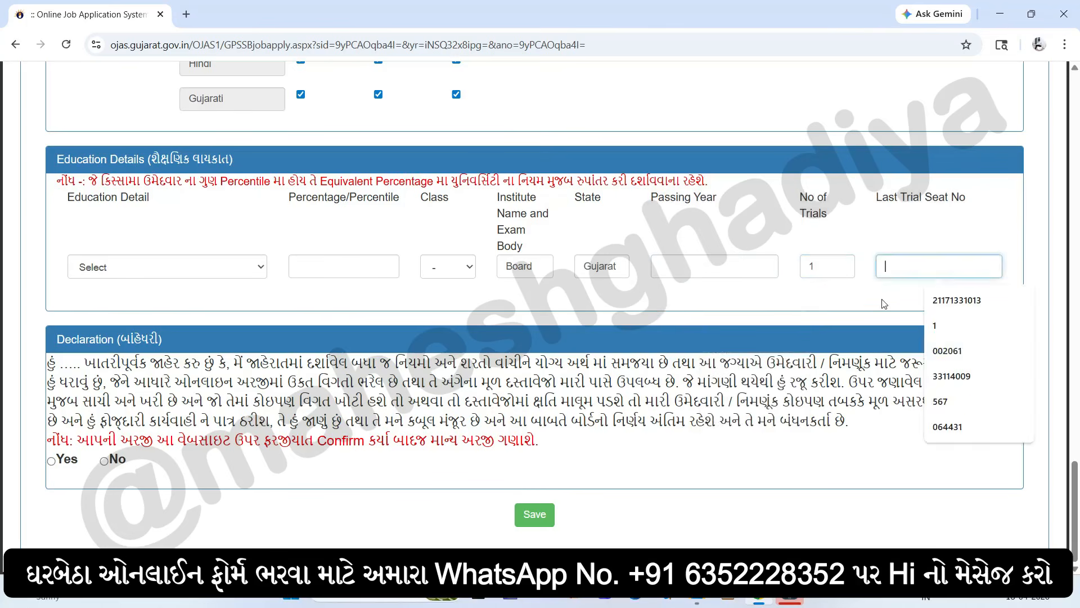
{"action": "left_click", "coordinate": [882, 309]}
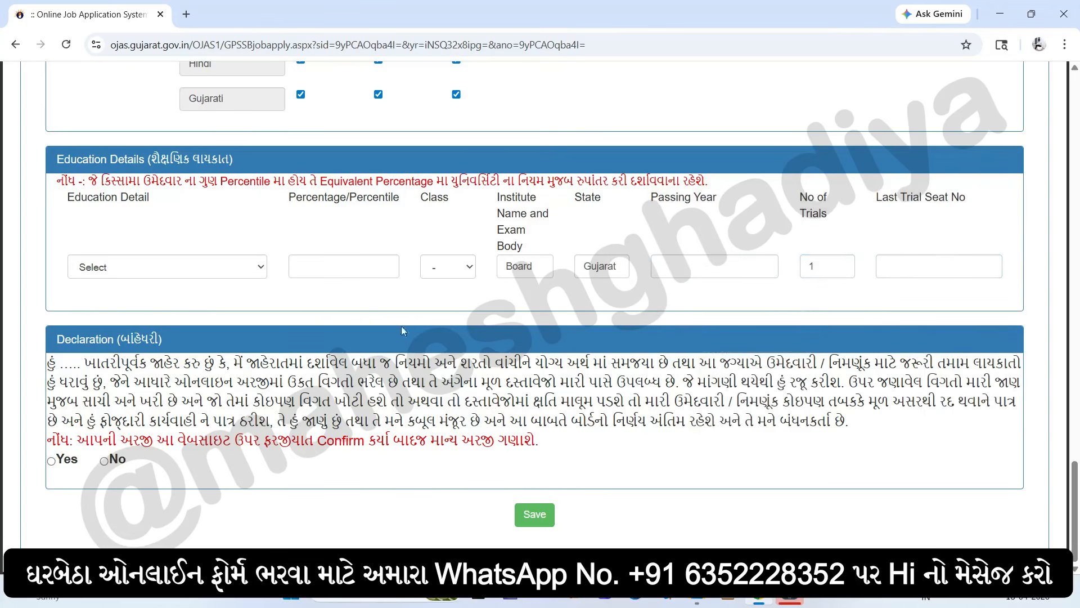
Review the Declaration text, accept it with Yes and save the application form.
{"action": "left_click_drag", "start_coordinate": [55, 362], "coordinate": [650, 420]}
{"action": "left_click", "coordinate": [51, 461]}
{"action": "left_click", "coordinate": [537, 501]}
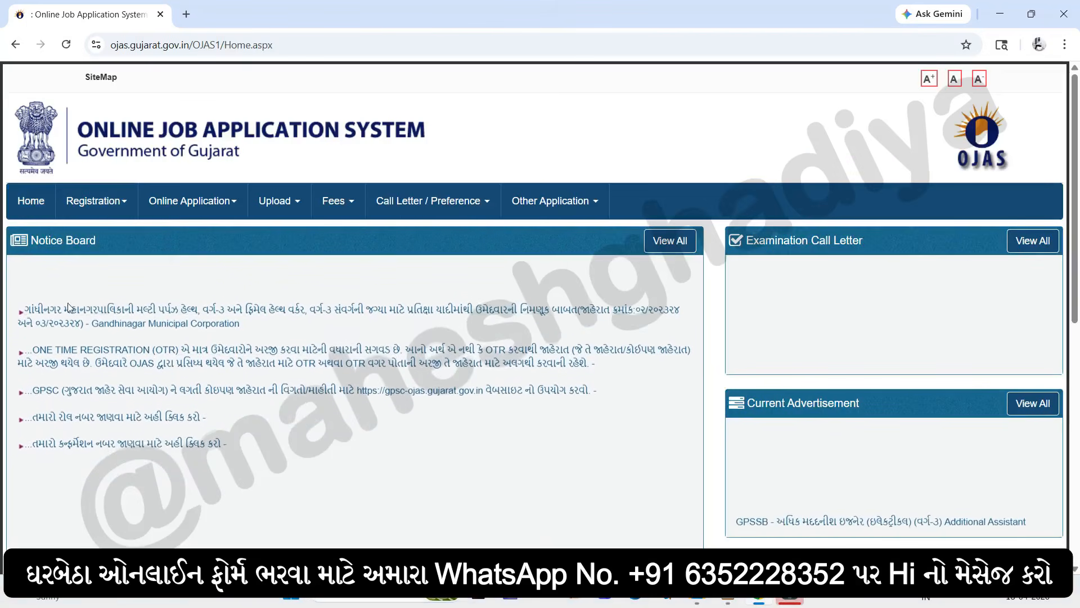
Open the Upload Photo / Signature page, review its application number, birth date and captcha fields, and submit the lookup.
{"action": "mouse_move", "coordinate": [163, 210]}
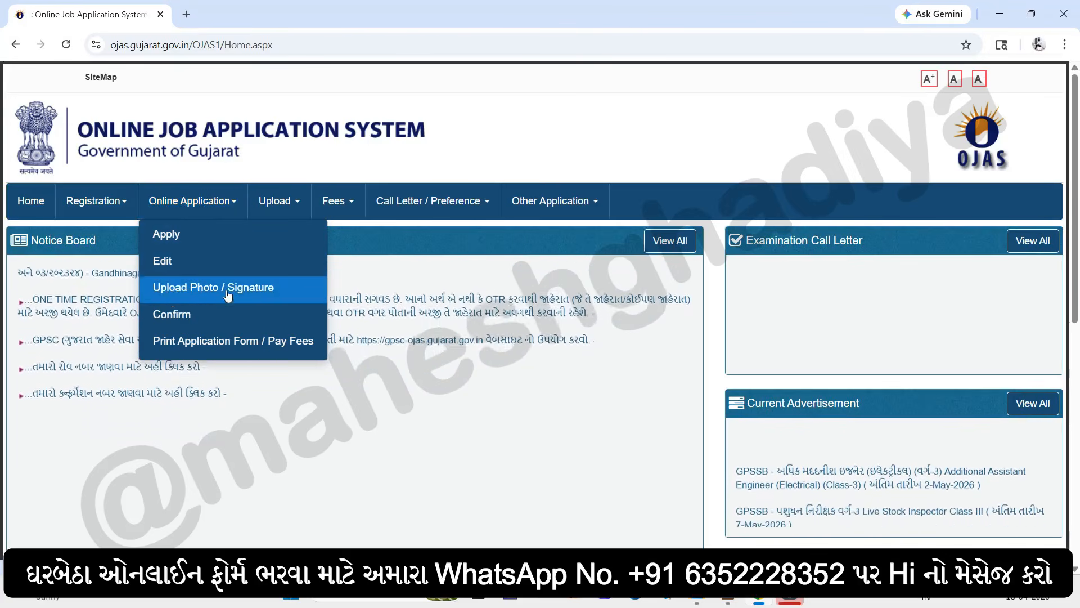
{"action": "left_click", "coordinate": [194, 294]}
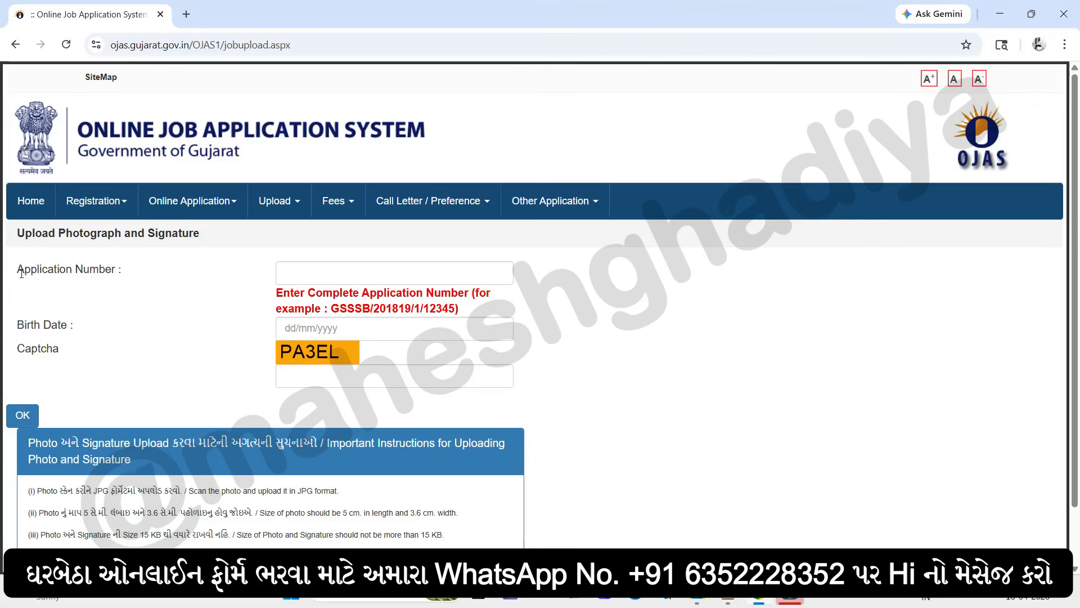
{"action": "left_click_drag", "start_coordinate": [21, 273], "coordinate": [117, 274]}
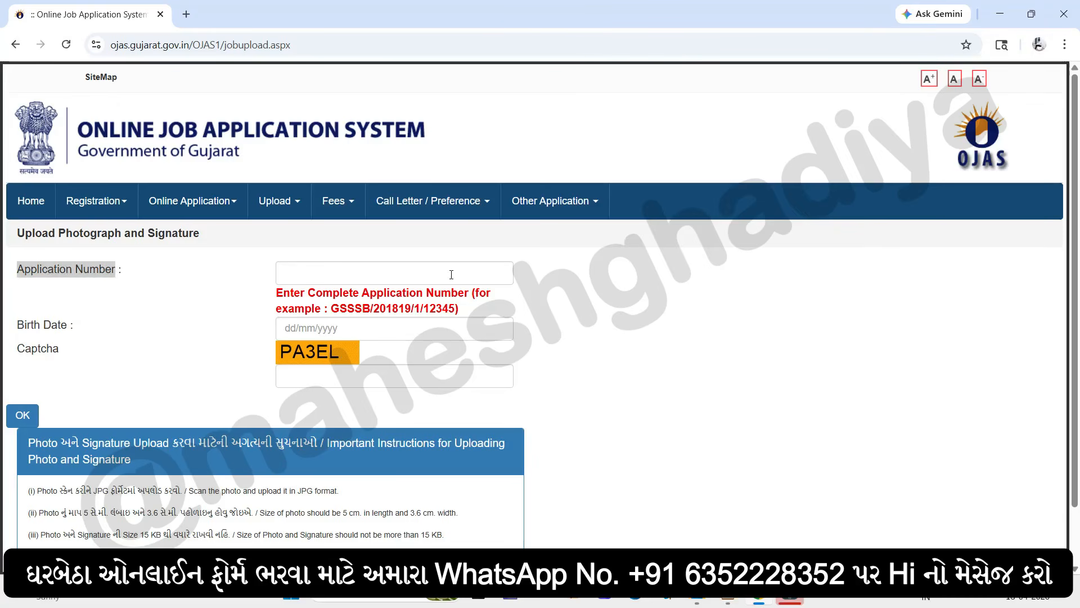
{"action": "left_click_drag", "start_coordinate": [10, 329], "coordinate": [60, 328]}
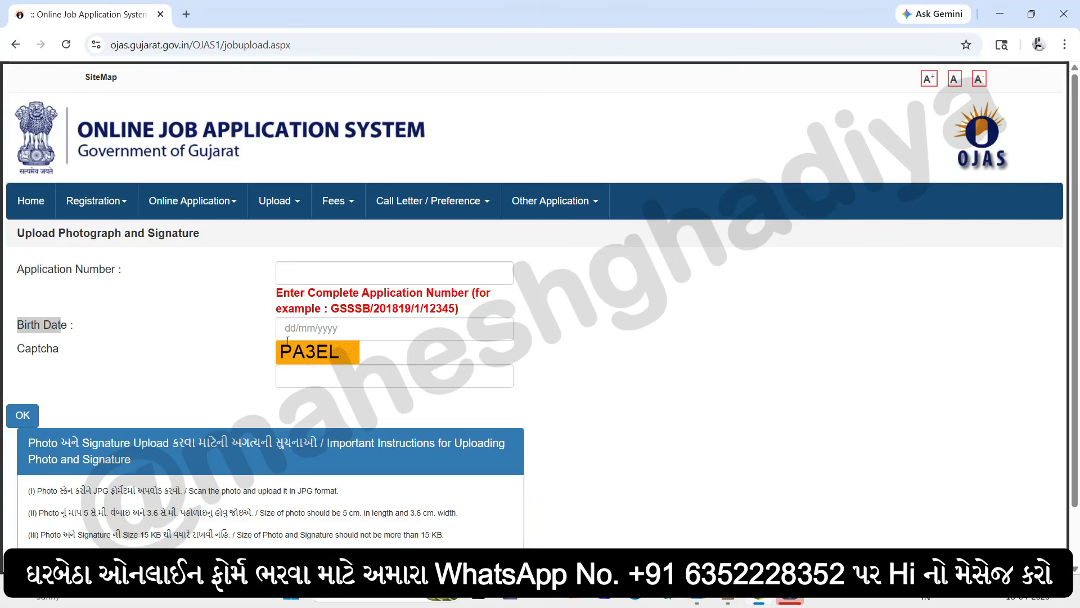
{"action": "left_click", "coordinate": [301, 374]}
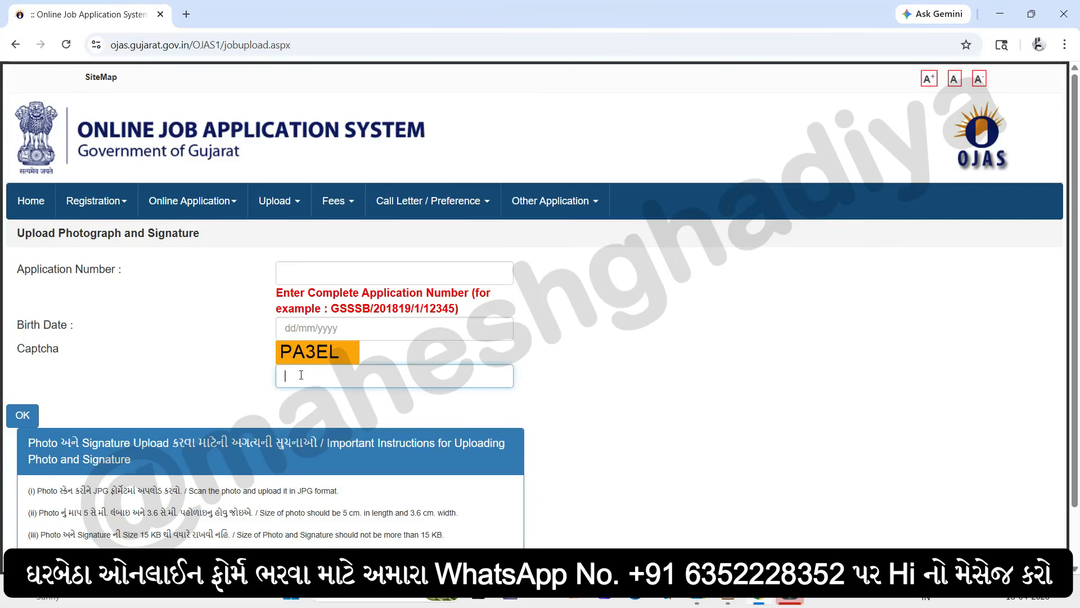
{"action": "left_click", "coordinate": [22, 416]}
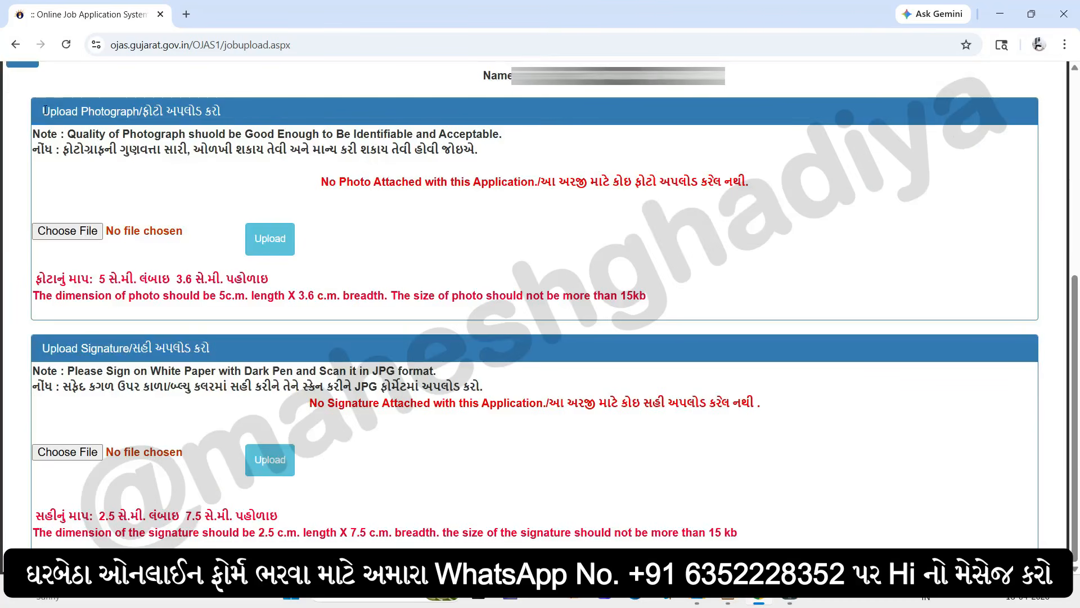
Examine the format, dimension and file size requirements in the Upload Photograph and Upload Signature sections.
{"action": "left_click_drag", "start_coordinate": [45, 111], "coordinate": [228, 122]}
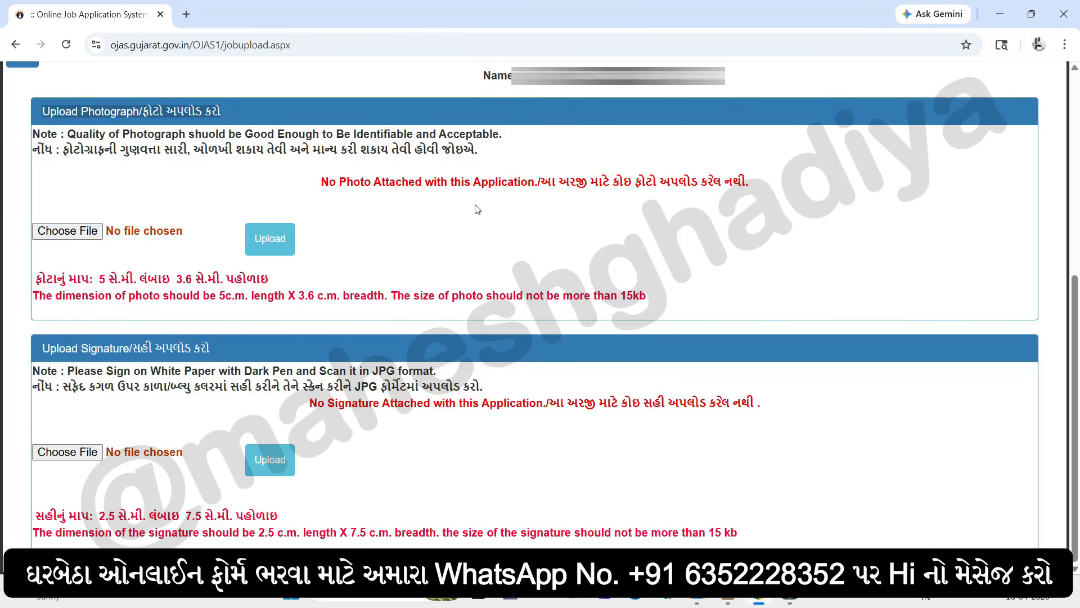
{"action": "left_click_drag", "start_coordinate": [555, 293], "coordinate": [655, 299]}
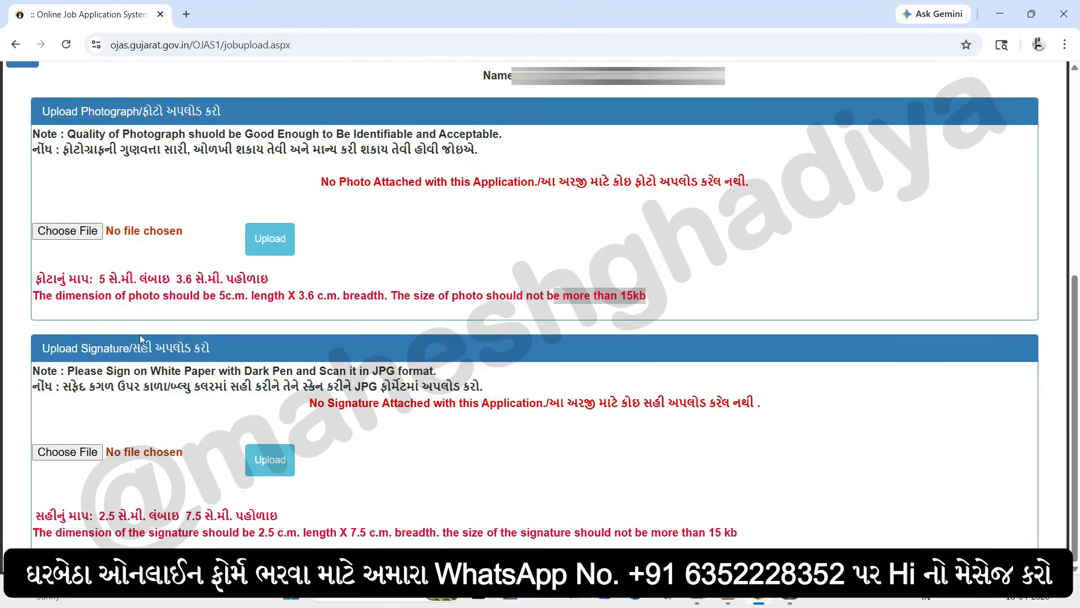
{"action": "left_click_drag", "start_coordinate": [39, 353], "coordinate": [207, 352]}
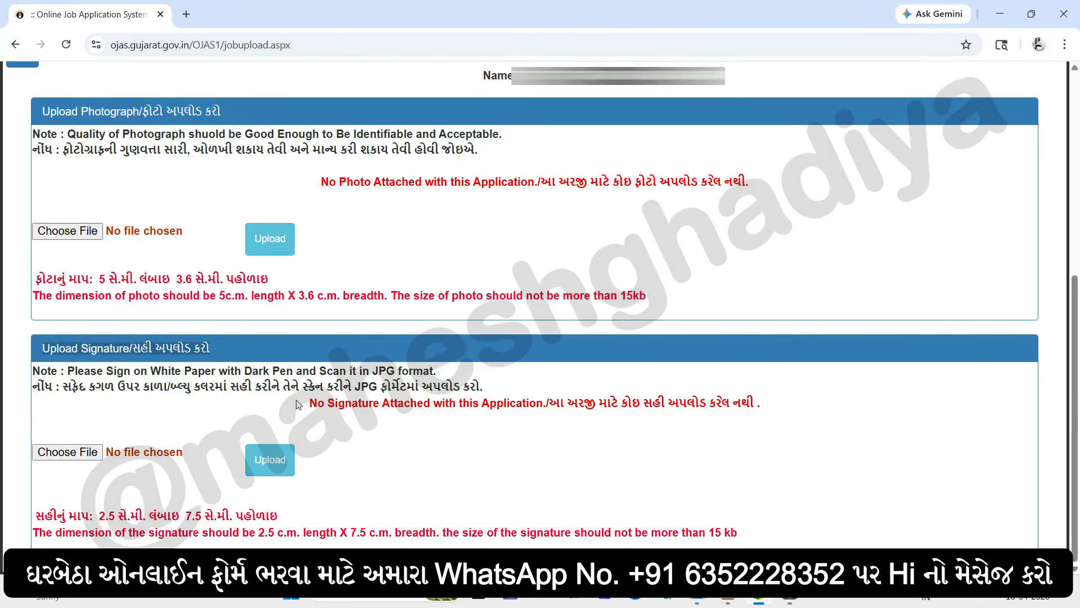
{"action": "left_click_drag", "start_coordinate": [280, 386], "coordinate": [443, 387]}
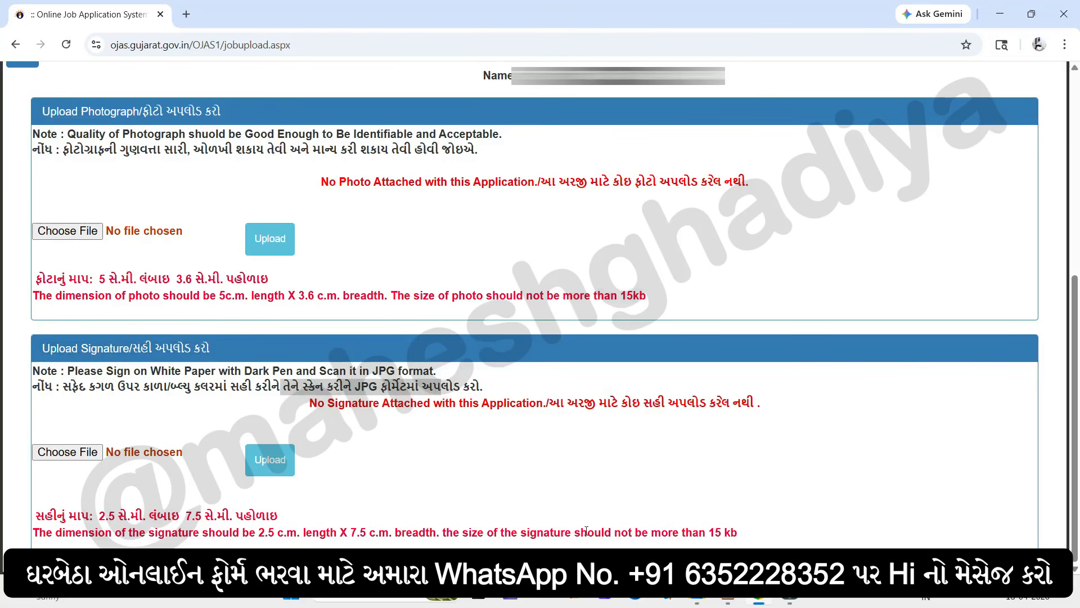
{"action": "left_click_drag", "start_coordinate": [586, 532], "coordinate": [743, 537]}
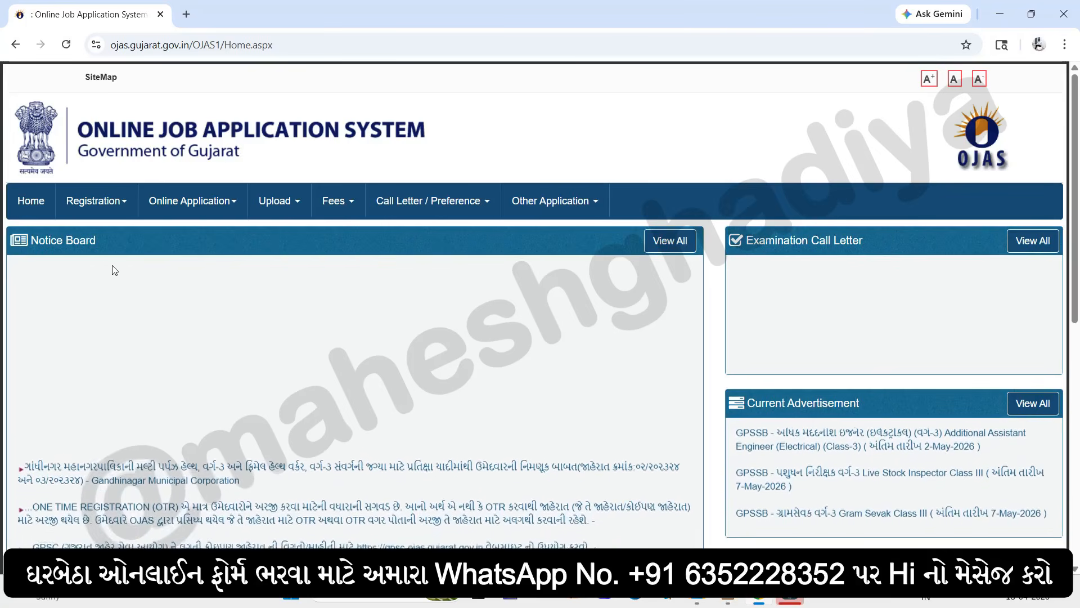
Open the Confirm Application page and review its application number, birth date and captcha fields.
{"action": "left_click", "coordinate": [194, 207]}
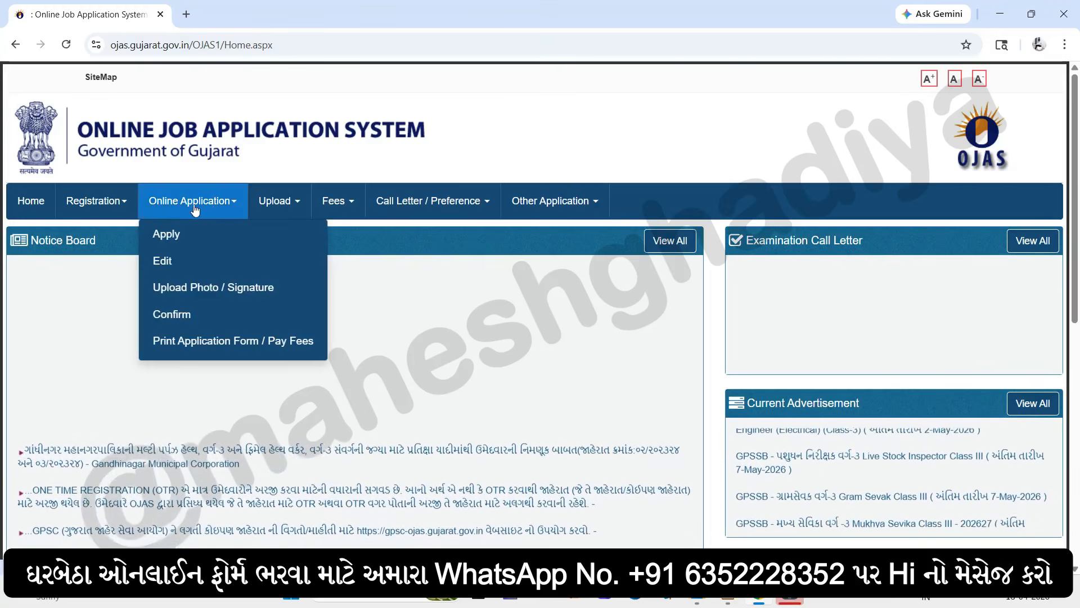
{"action": "left_click", "coordinate": [186, 319]}
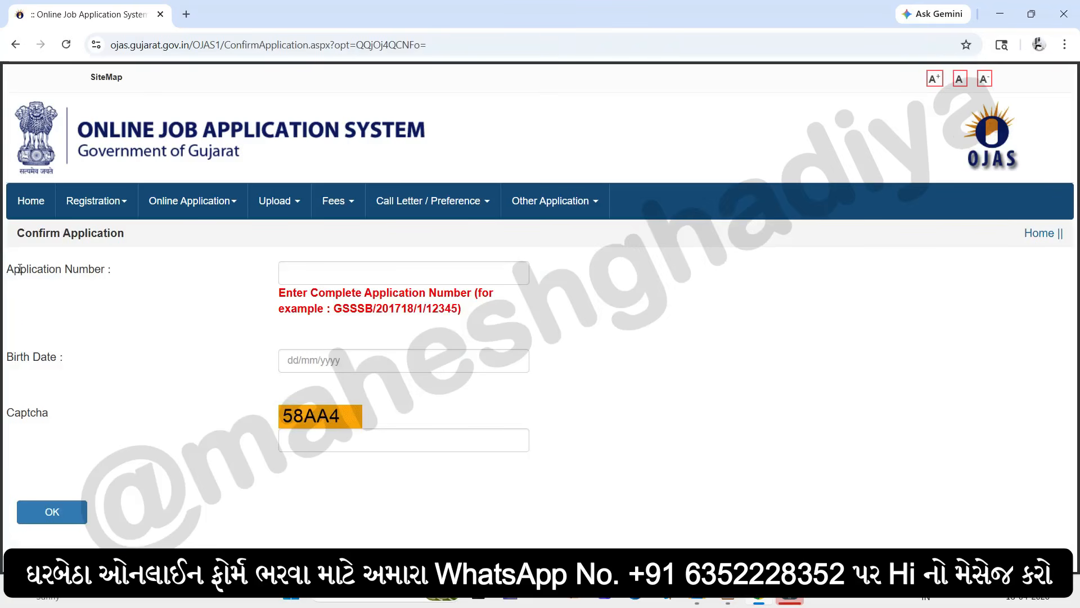
{"action": "left_click_drag", "start_coordinate": [20, 269], "coordinate": [113, 280]}
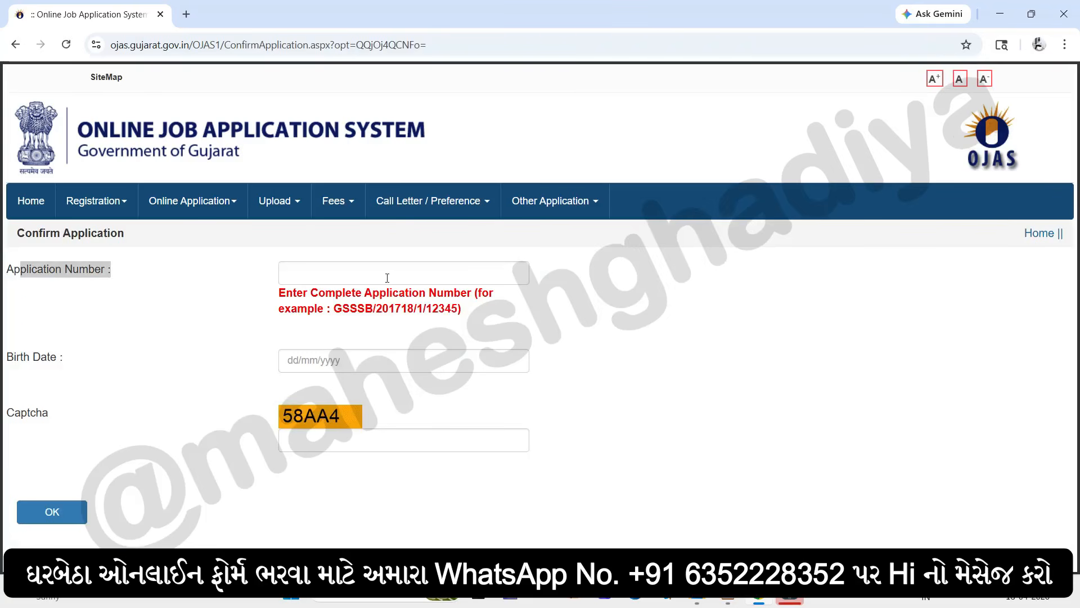
{"action": "left_click_drag", "start_coordinate": [22, 361], "coordinate": [294, 363]}
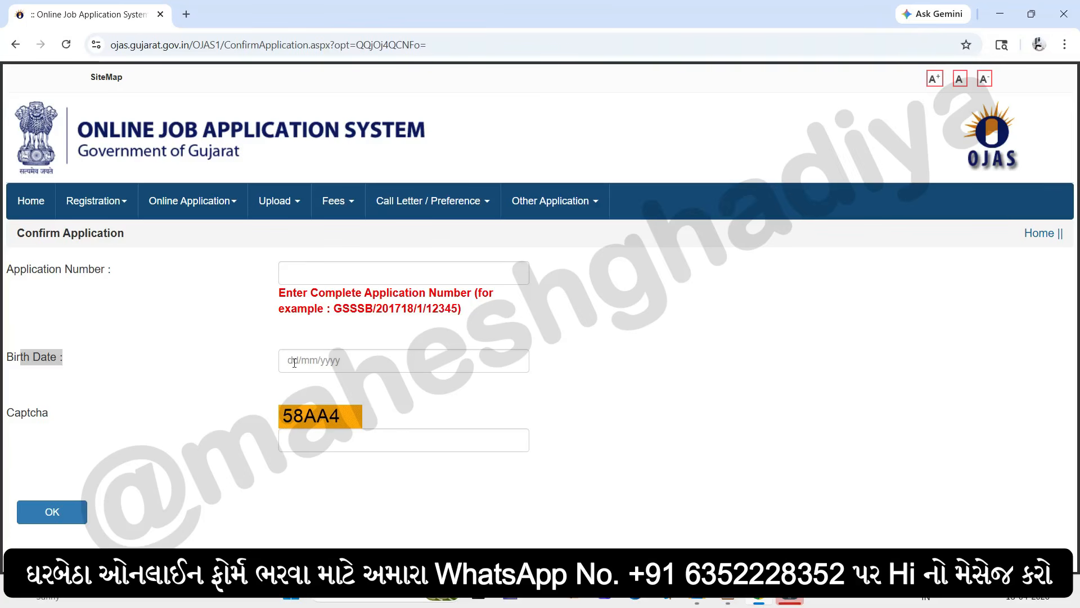
{"action": "left_click", "coordinate": [317, 440]}
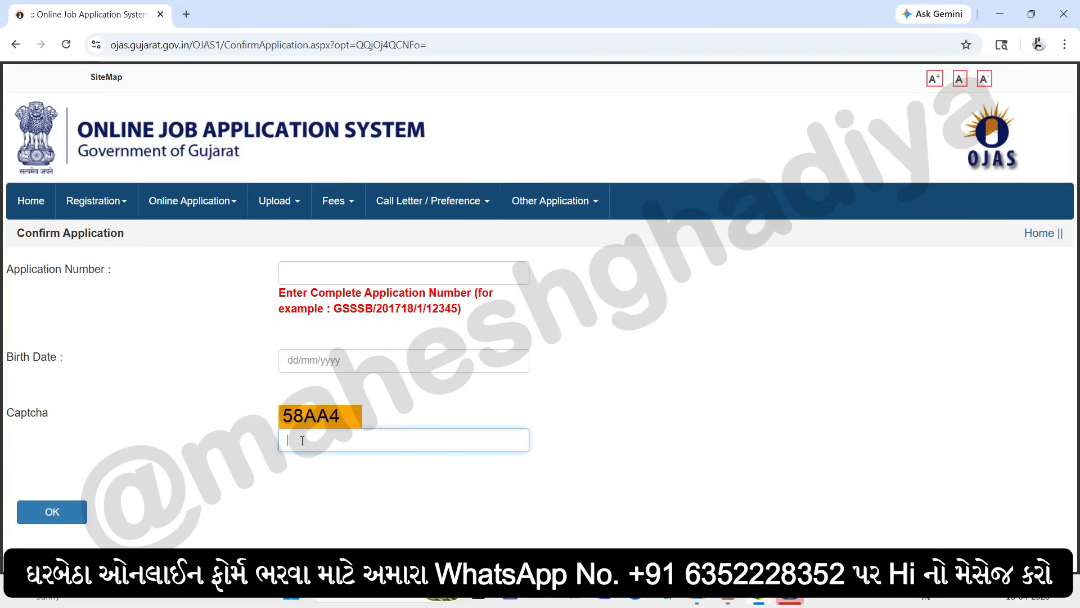
Load the application's details on the Confirm Application page, review them from post to caste category, and confirm the application.
{"action": "left_click", "coordinate": [62, 518]}
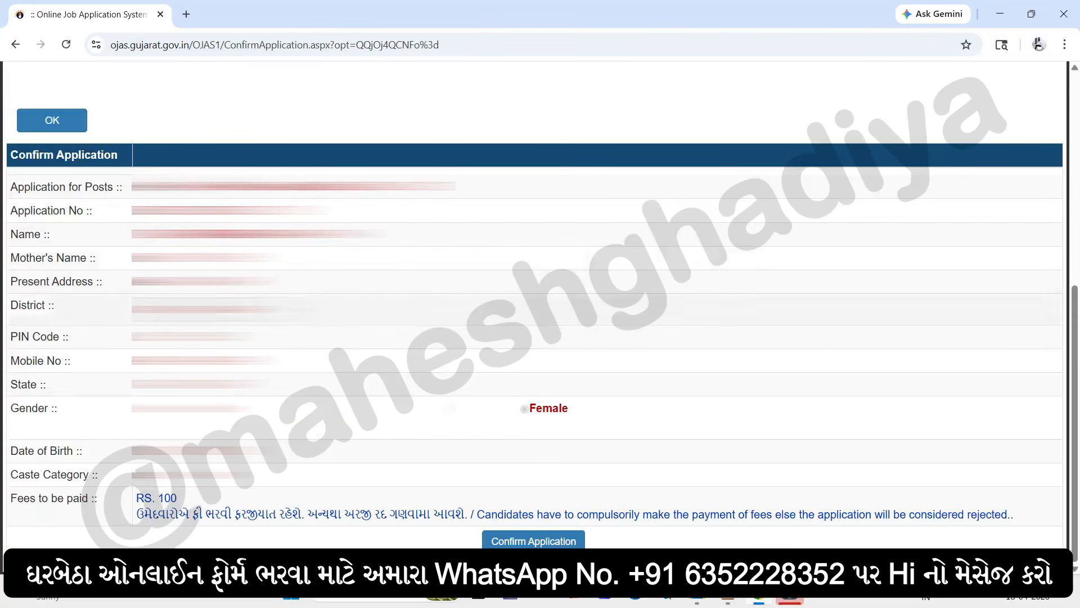
{"action": "left_click_drag", "start_coordinate": [36, 190], "coordinate": [96, 477]}
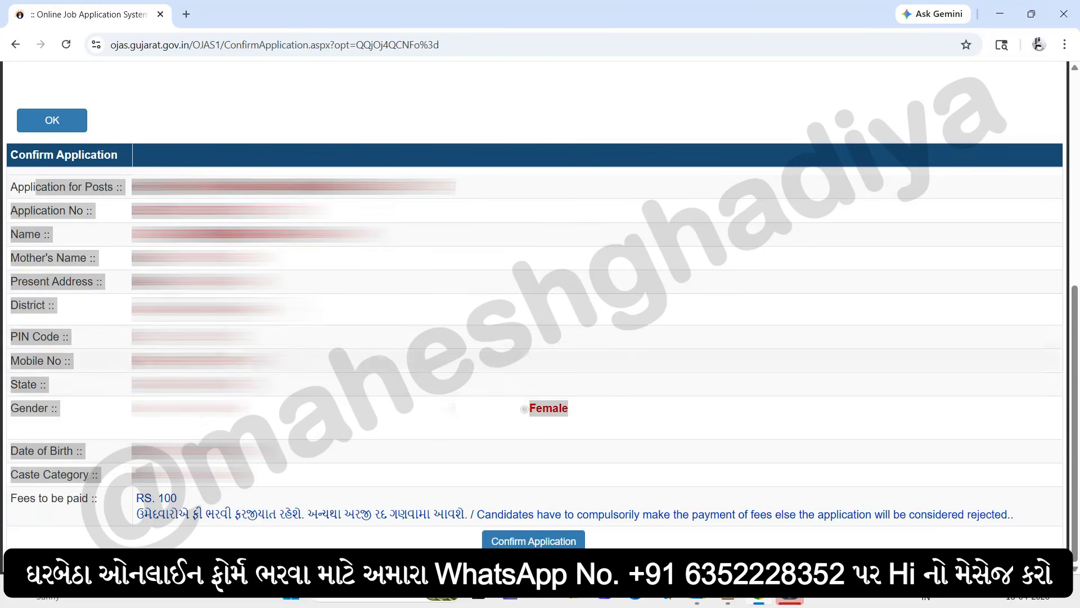
{"action": "left_click", "coordinate": [530, 539]}
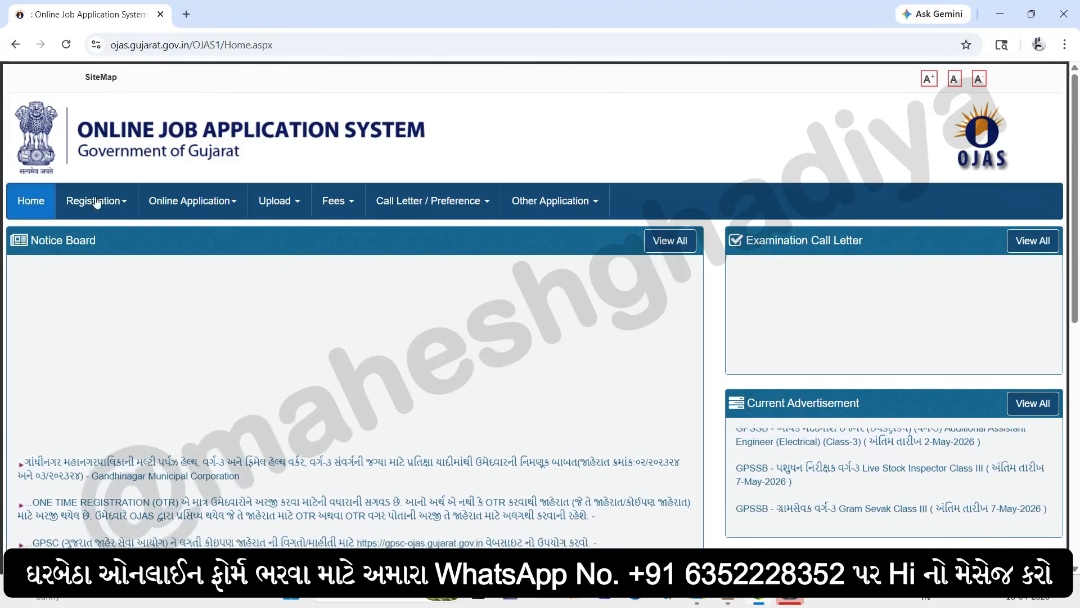
Open the Online / Post Office Challan fee page and select the advertisement GPSSB/202627/5 Mukhya Sevika Class III - 202627.
{"action": "mouse_move", "coordinate": [340, 208]}
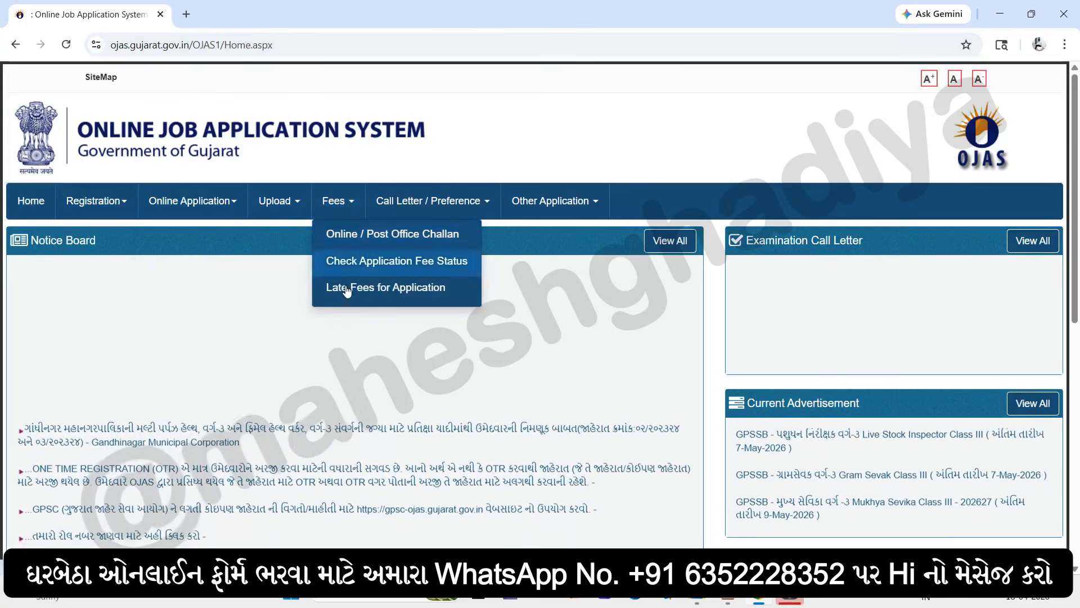
{"action": "left_click", "coordinate": [406, 236]}
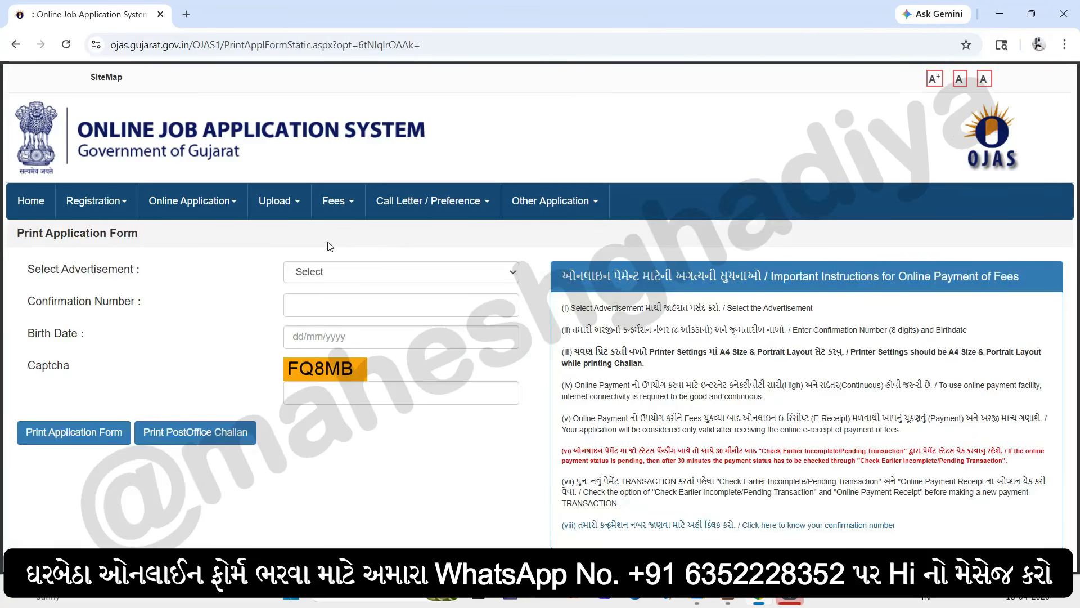
{"action": "left_click", "coordinate": [369, 276]}
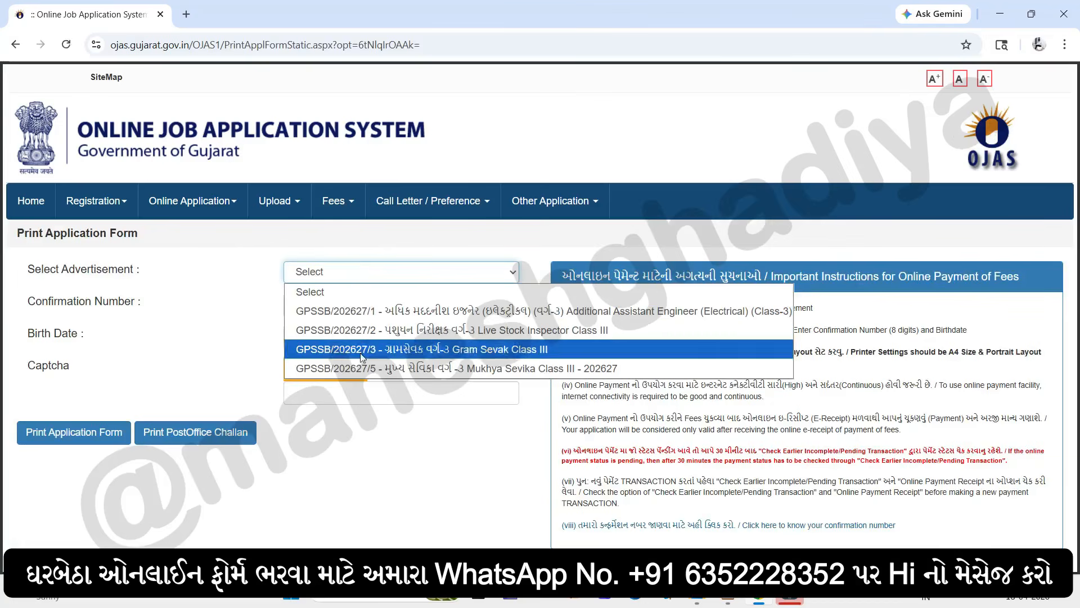
{"action": "left_click", "coordinate": [359, 370]}
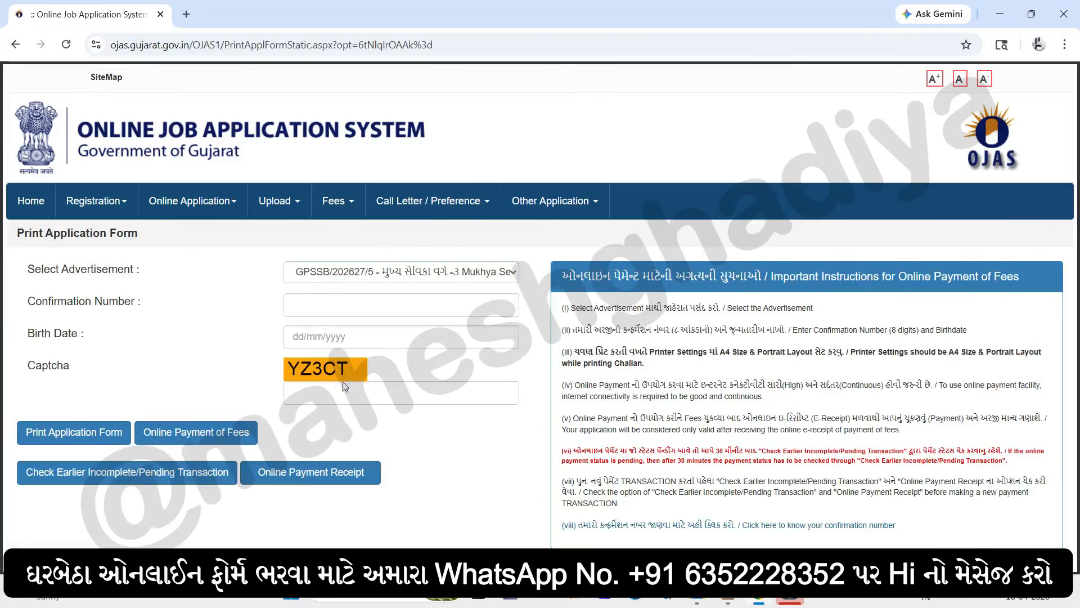
Examine the confirmation number, birth date and captcha fields and the online payment and receipt options for the selected advertisement.
{"action": "left_click_drag", "start_coordinate": [28, 302], "coordinate": [135, 303]}
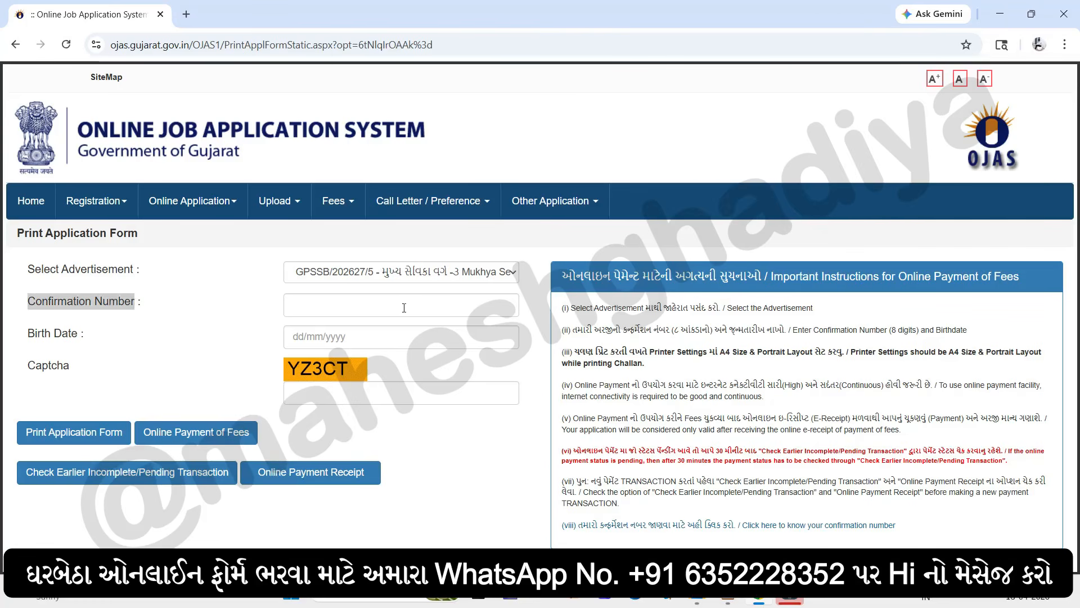
{"action": "left_click_drag", "start_coordinate": [28, 336], "coordinate": [204, 341]}
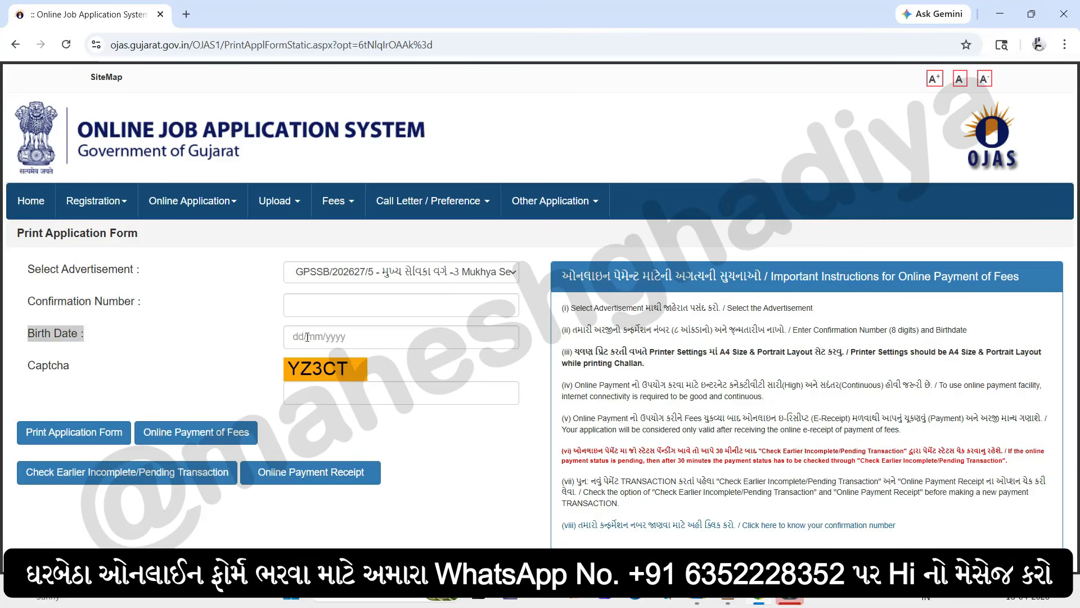
{"action": "left_click", "coordinate": [323, 393]}
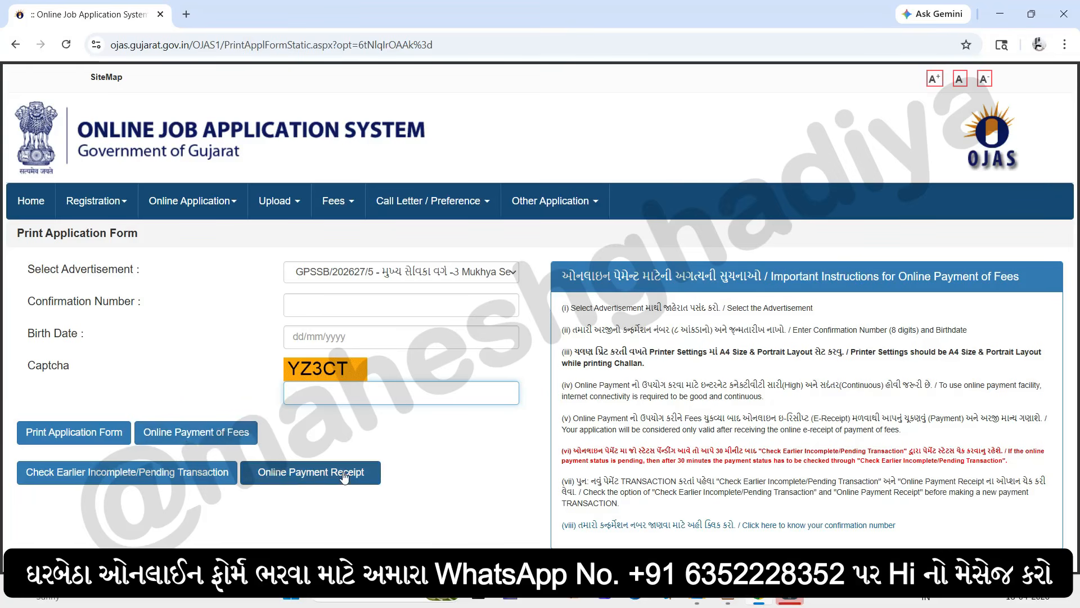
{"action": "left_click", "coordinate": [321, 534]}
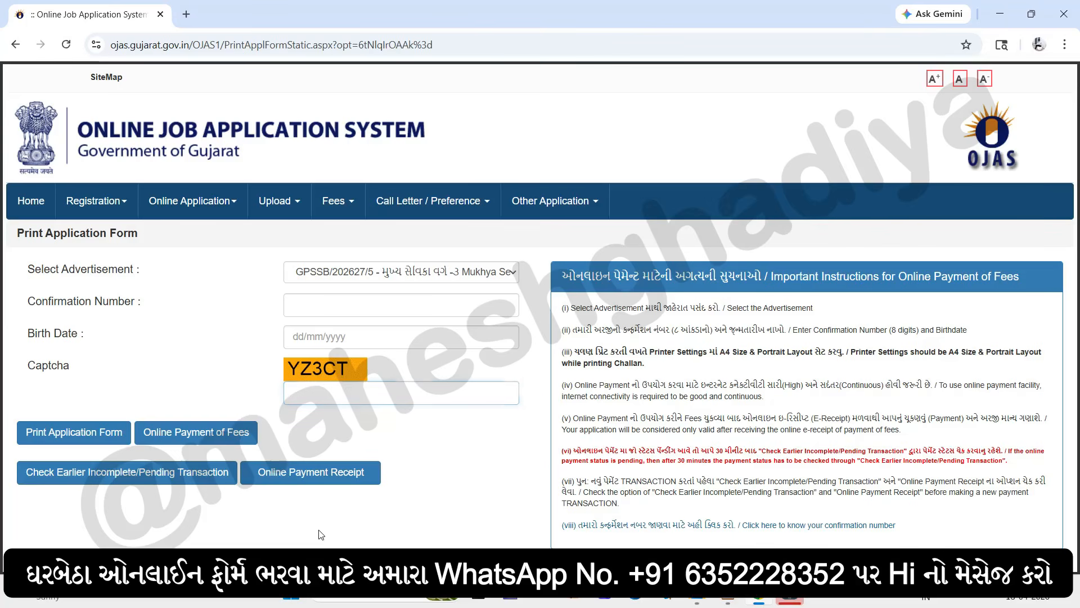